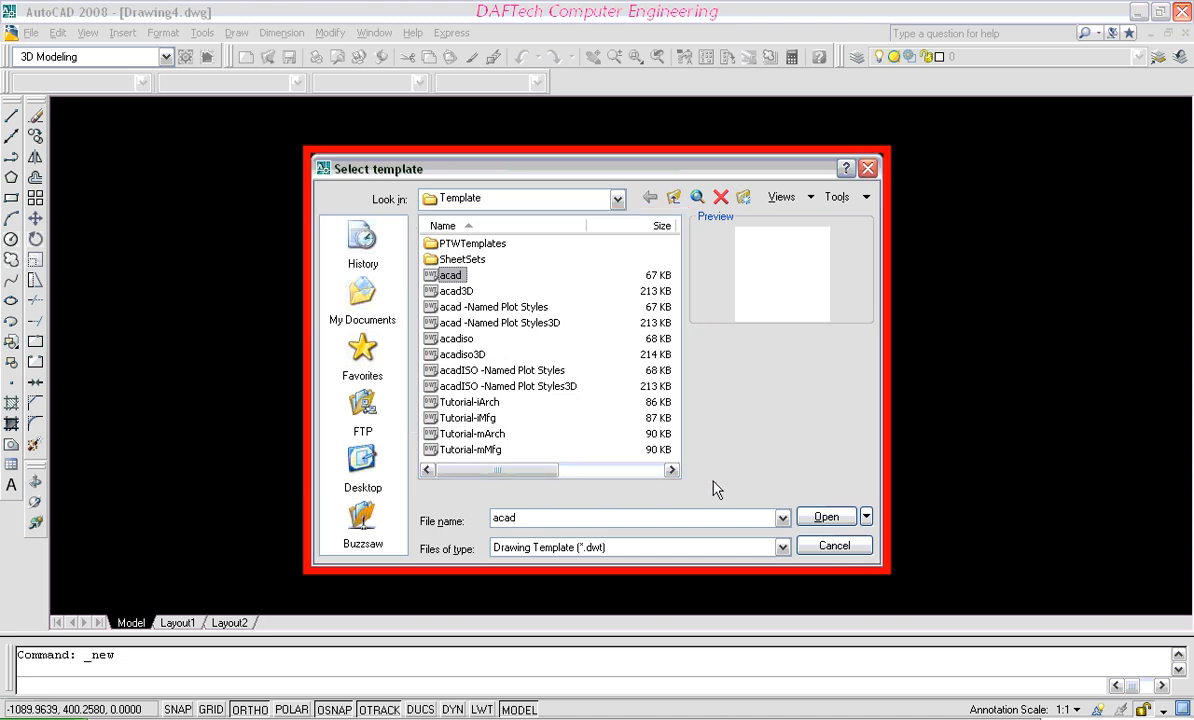
Create a drawing from the acad template and, with Ortho on, draw a line 10 units straight down
click(826, 517)
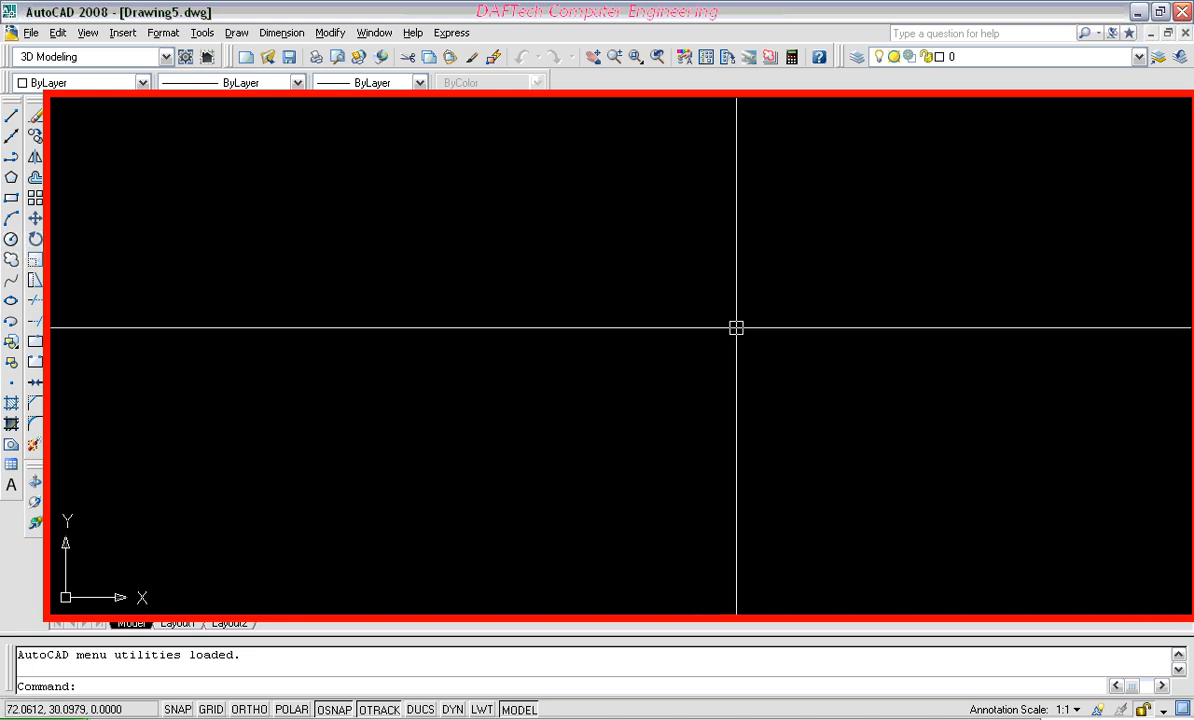
click(12, 119)
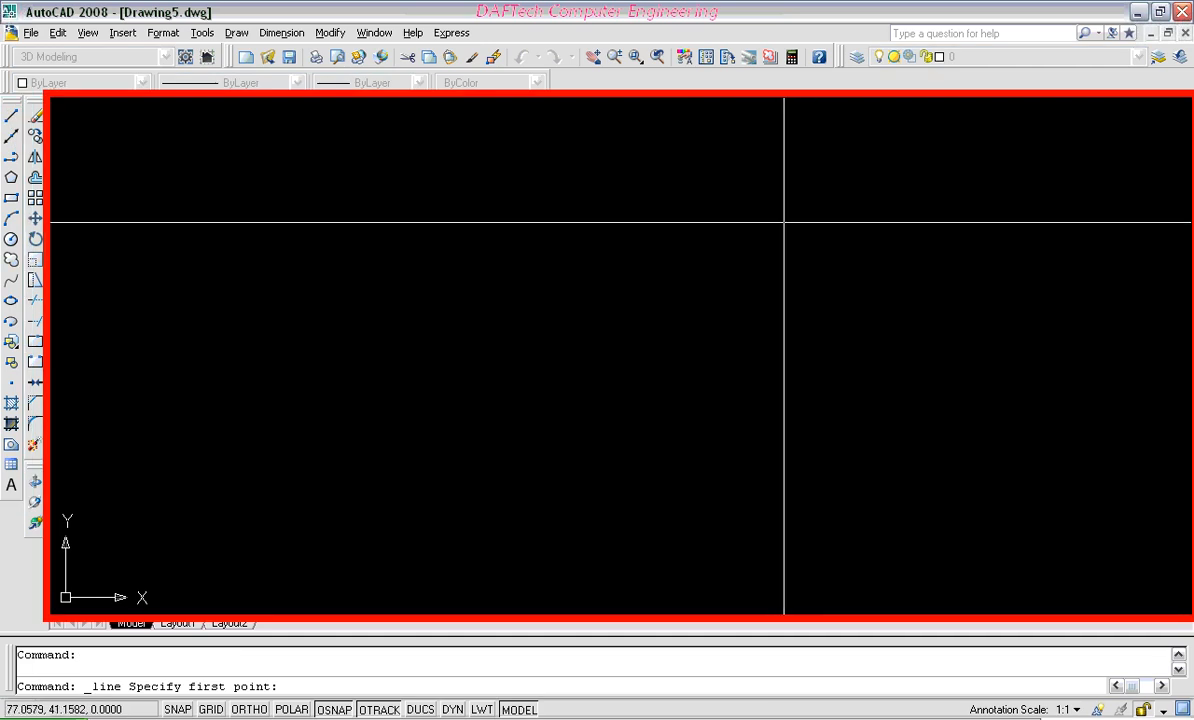
click(852, 157)
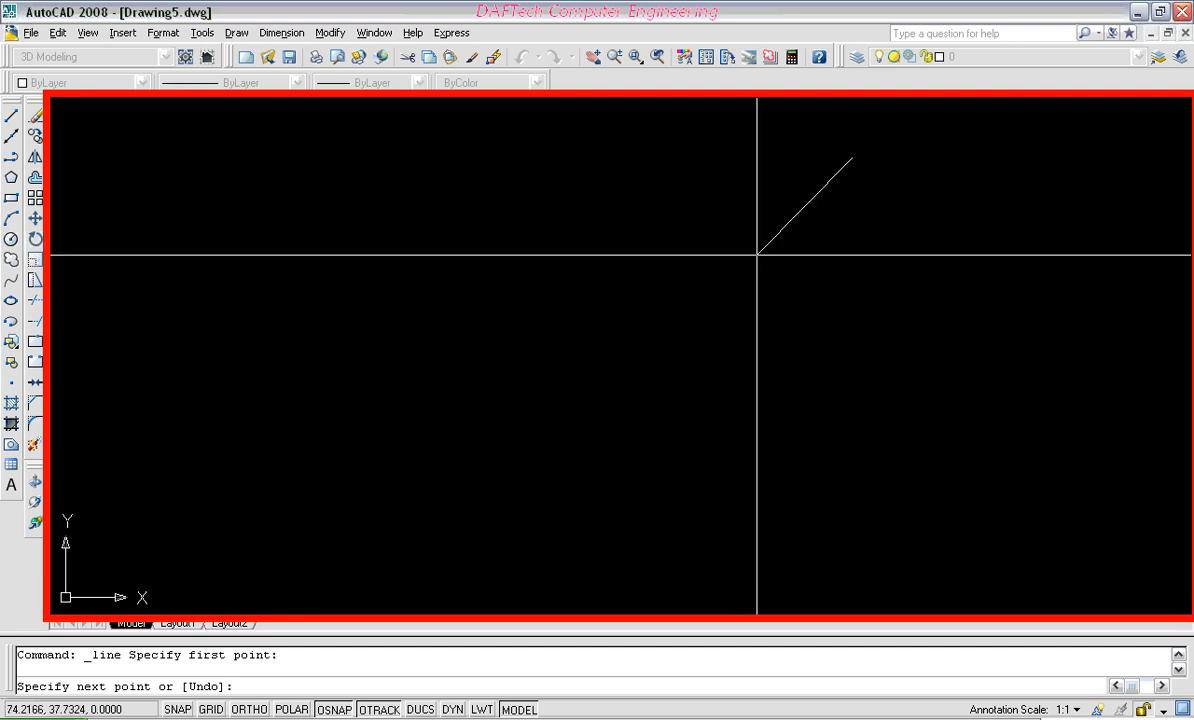
click(250, 709)
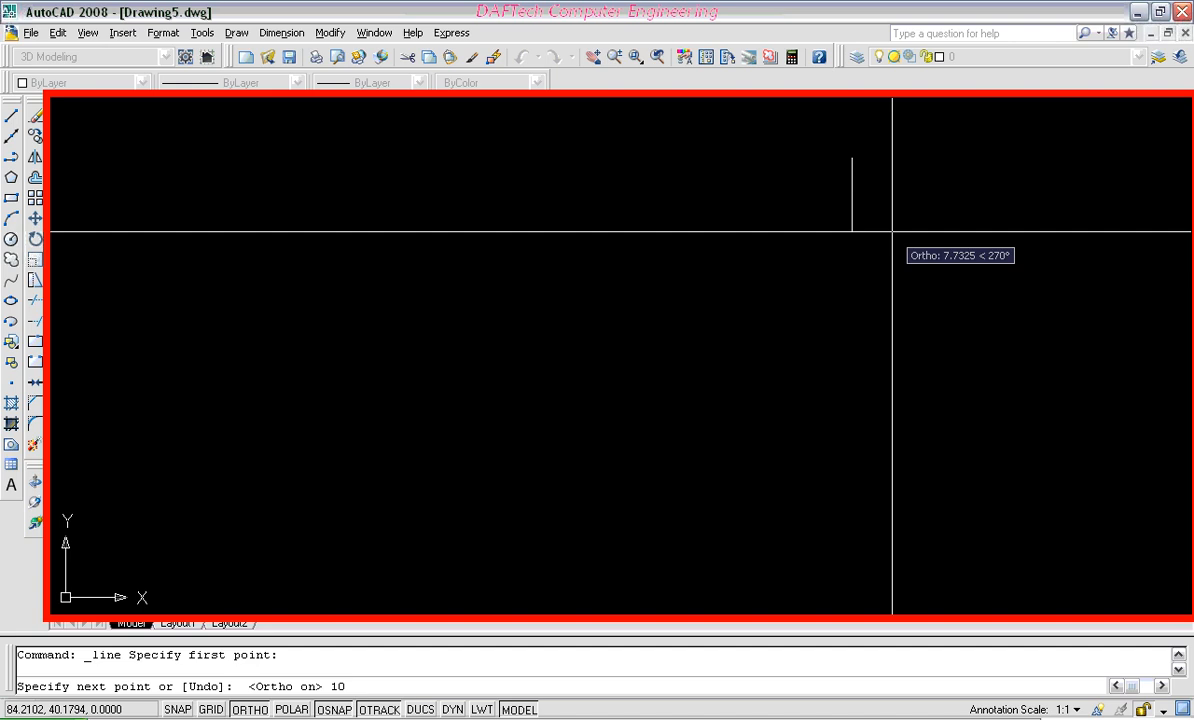
key(Return)
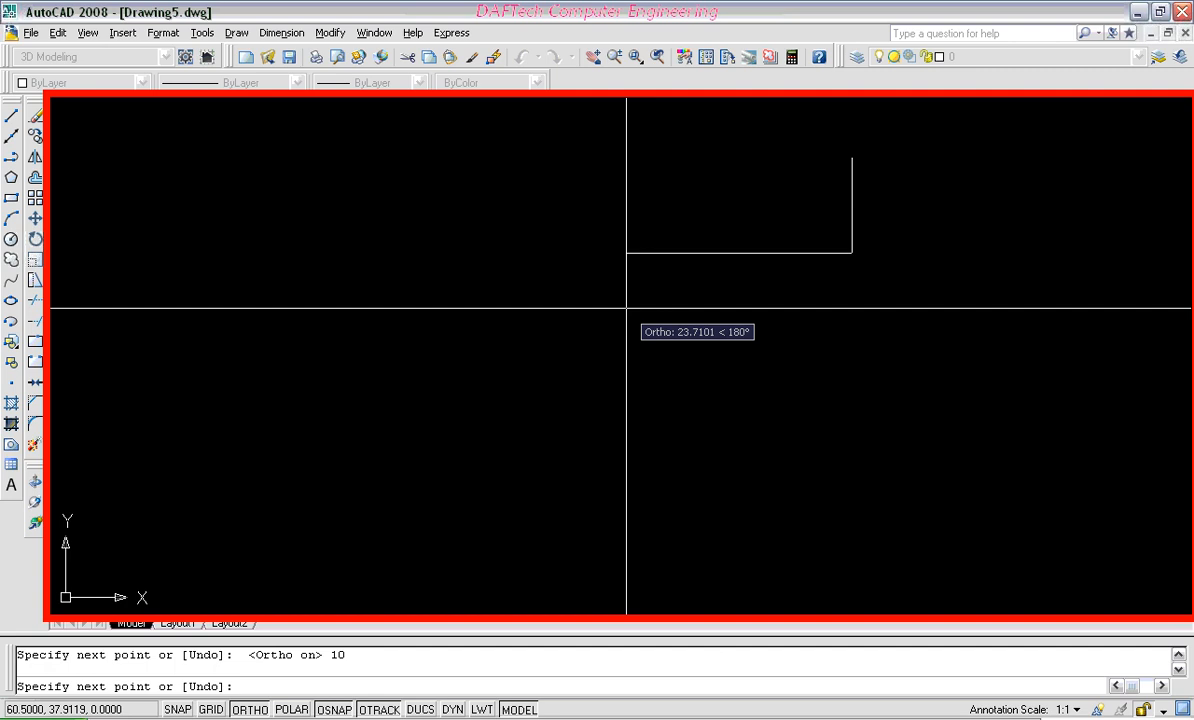
Continue the line 50 units horizontally to the left and 300 units vertically down
text(50)
key(Return)
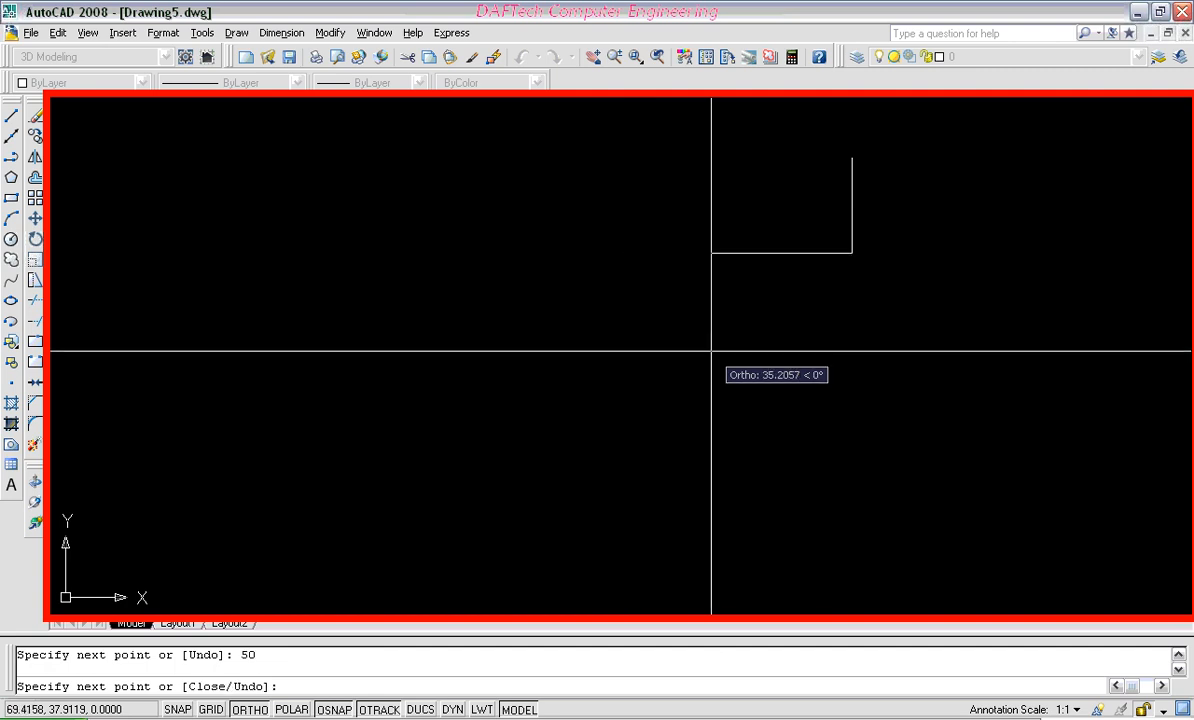
scroll(475, 392, down, 3)
middle_drag(436, 401, 613, 320)
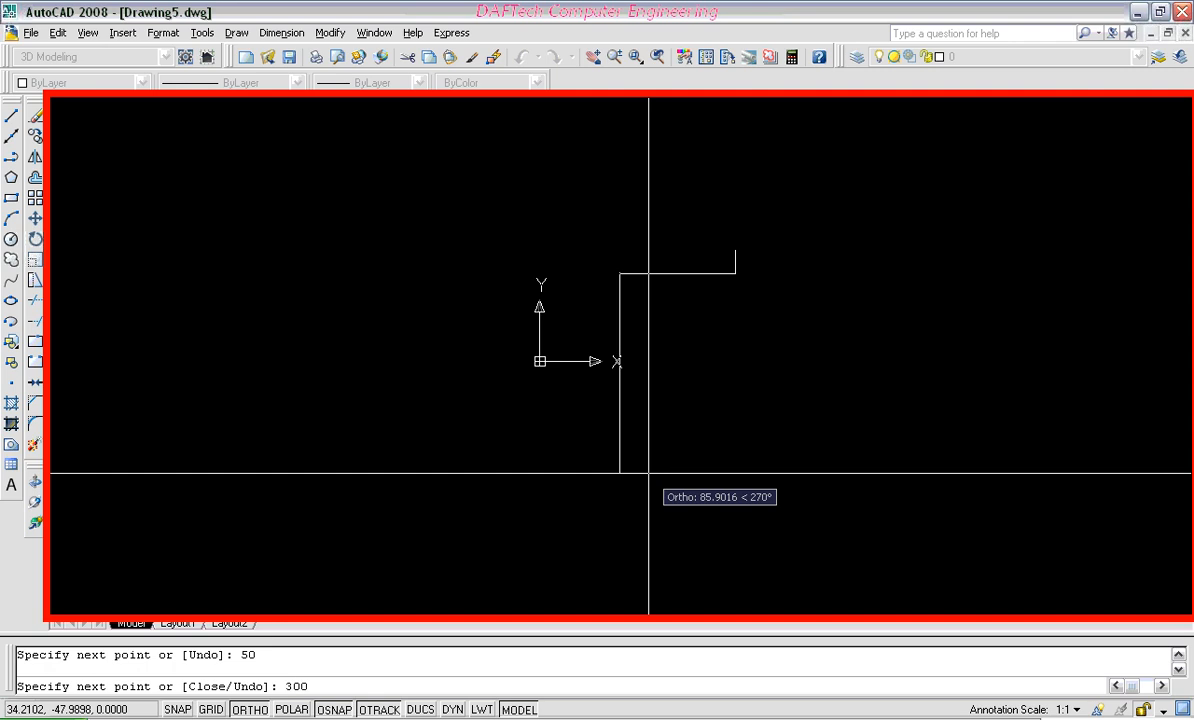
key(Return)
Add a 10-unit segment running back up from the lower end of the 300-unit vertical line and finish the line
scroll(565, 528, down, 2)
middle_drag(571, 560, 595, 474)
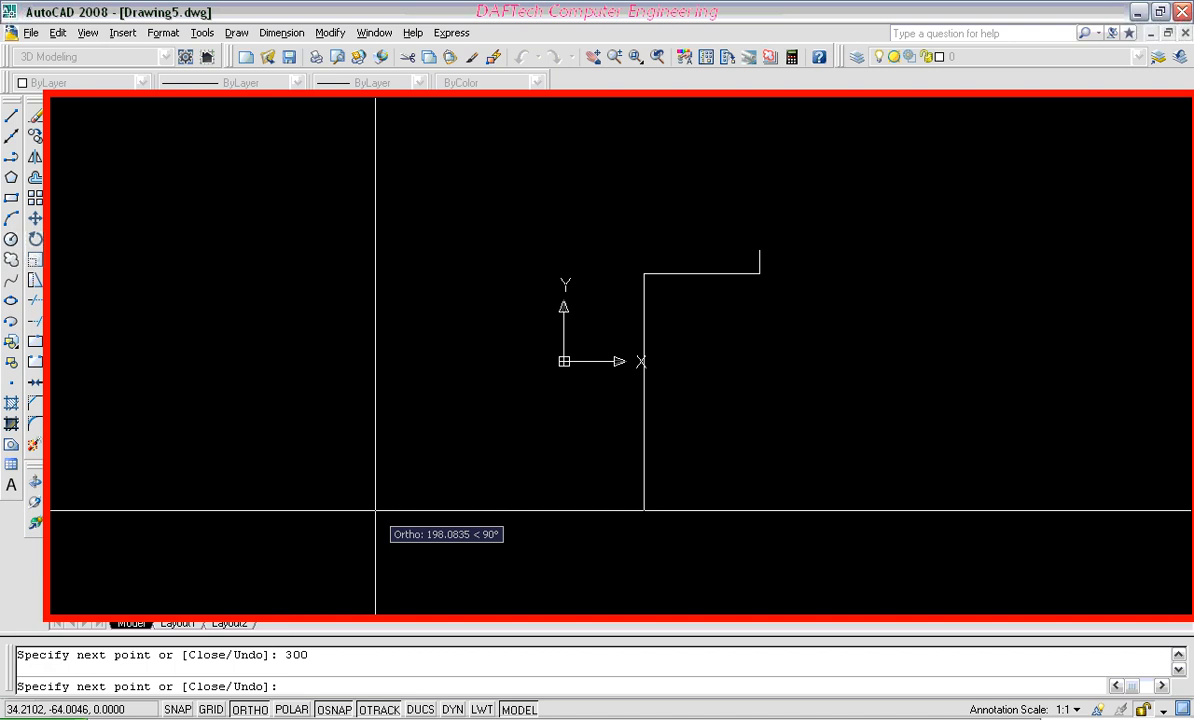
text(10)
key(Return)
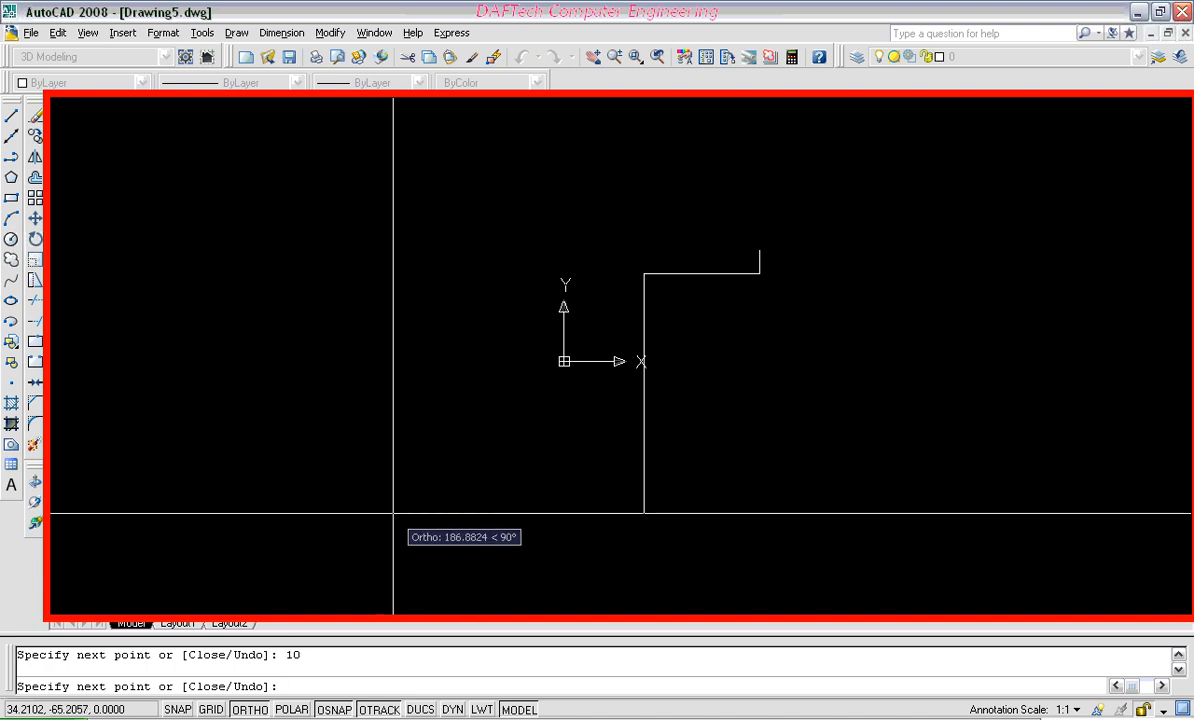
key(Return)
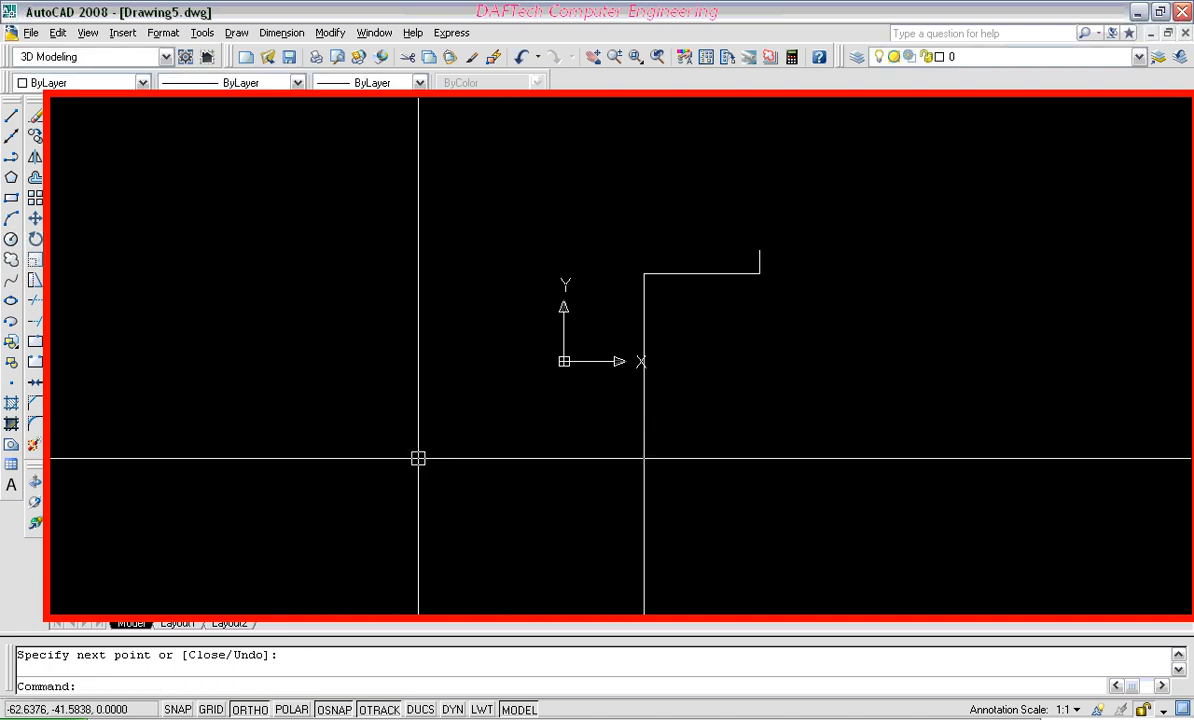
Zoom to show the whole drawing with some space around it
text(□)
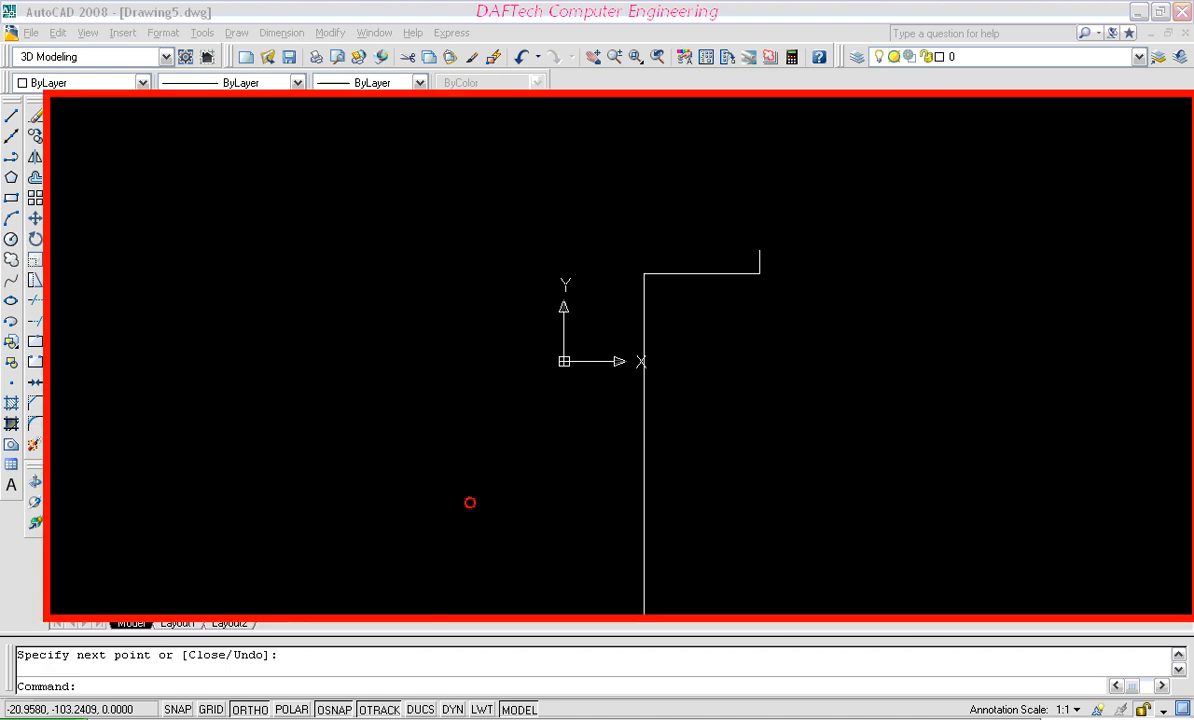
click(470, 502)
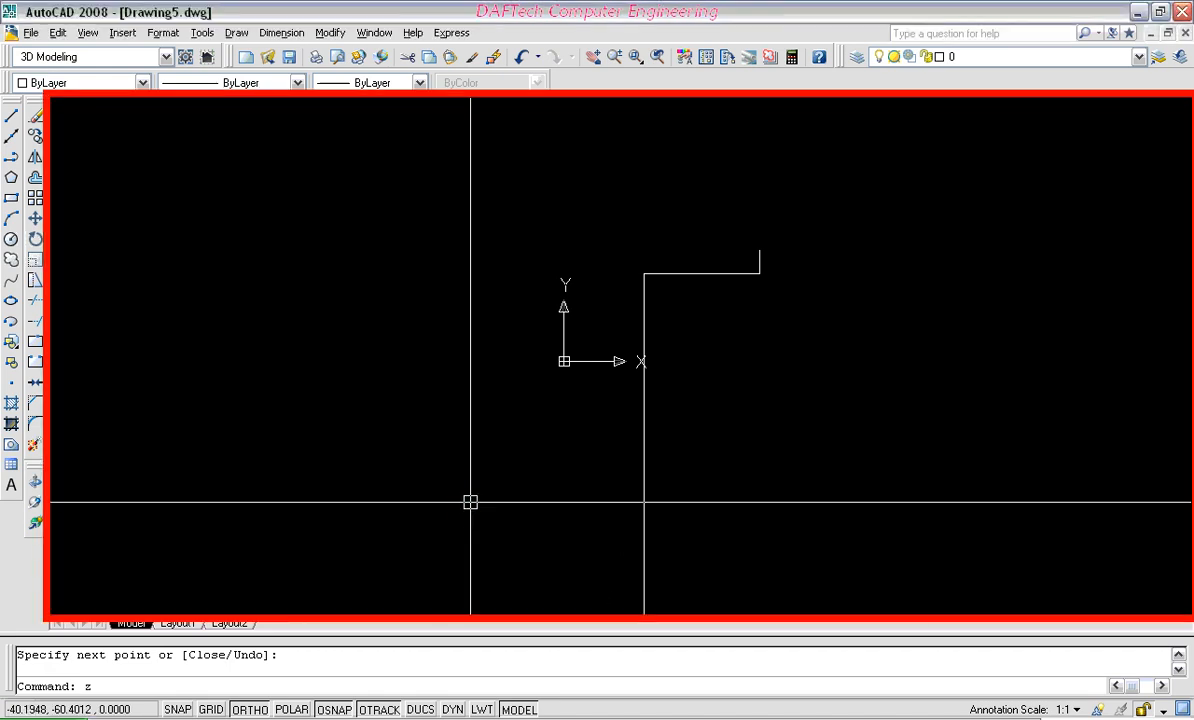
text(z)
key(Return)
text(a)
key(Return)
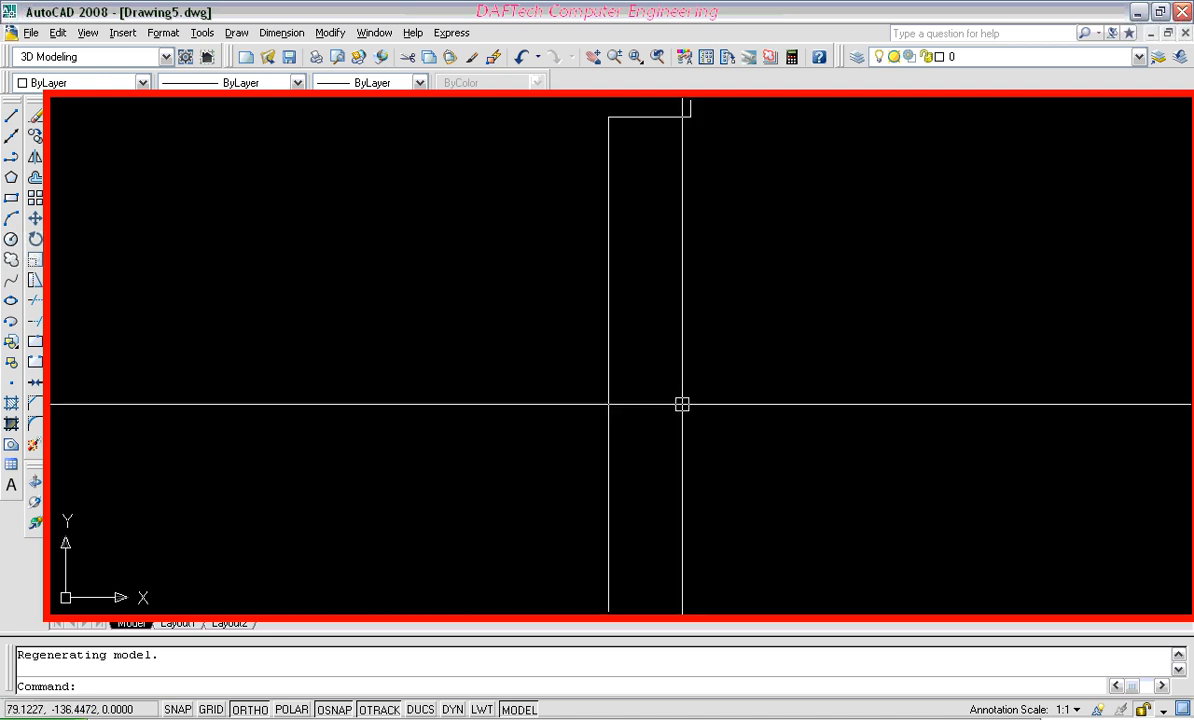
scroll(672, 402, down, 2)
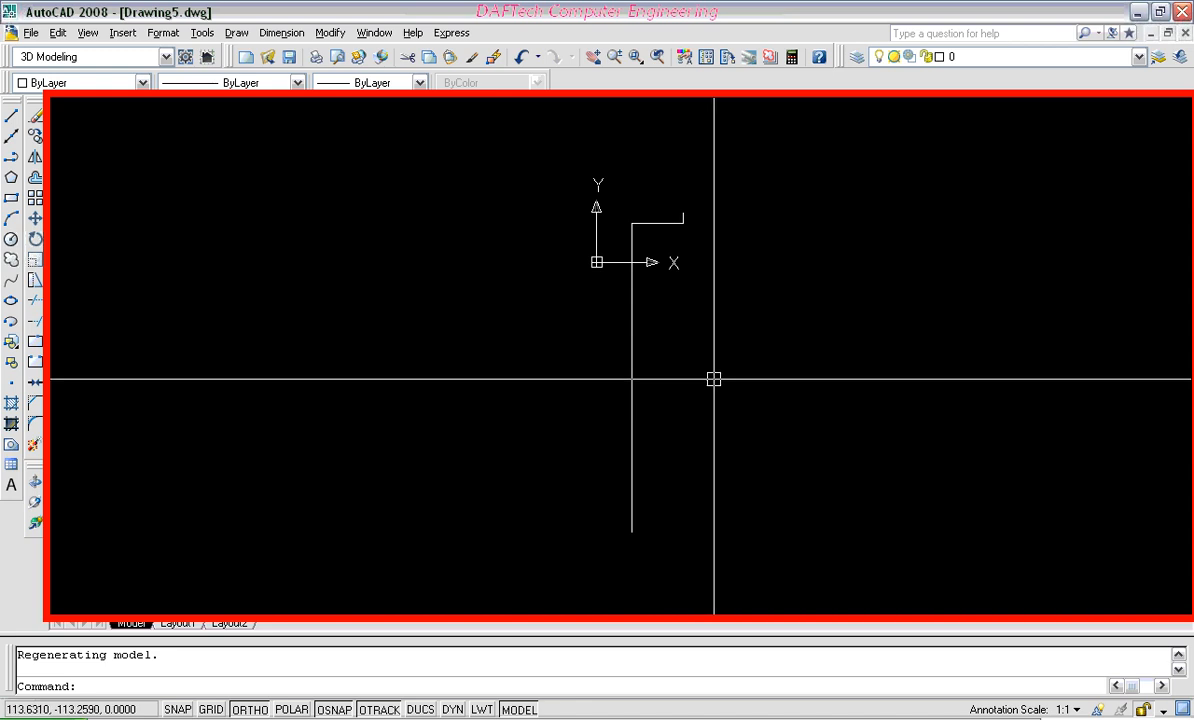
click(12, 119)
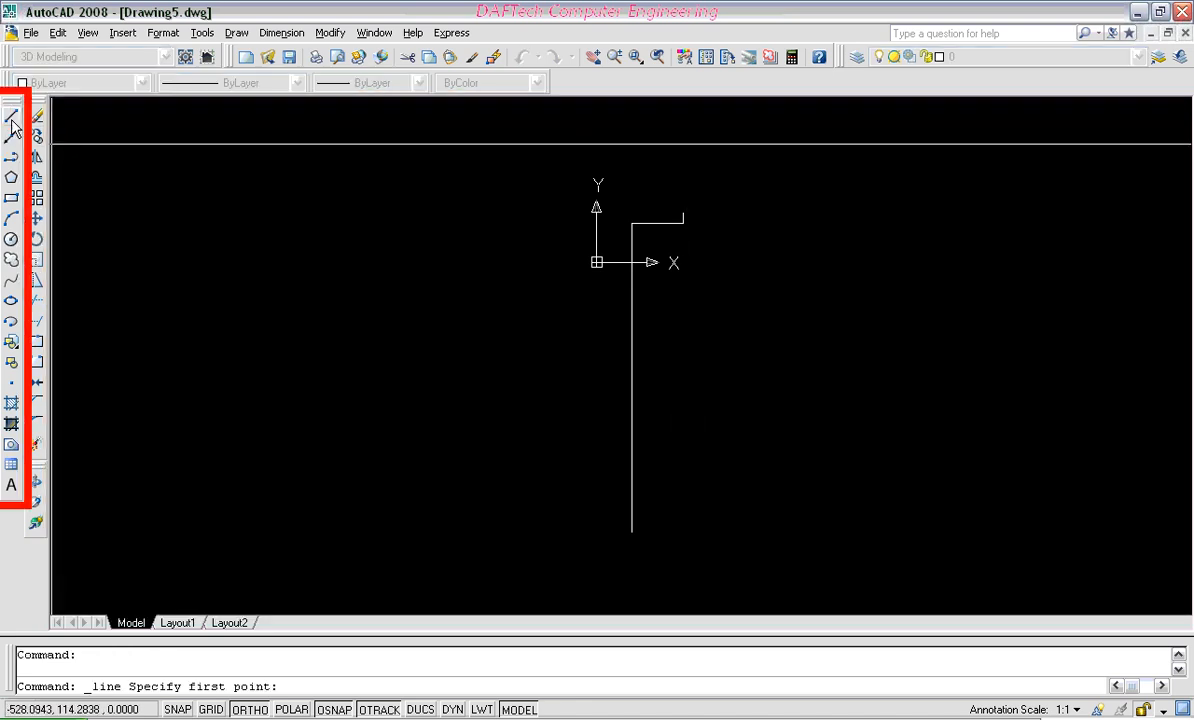
click(631, 533)
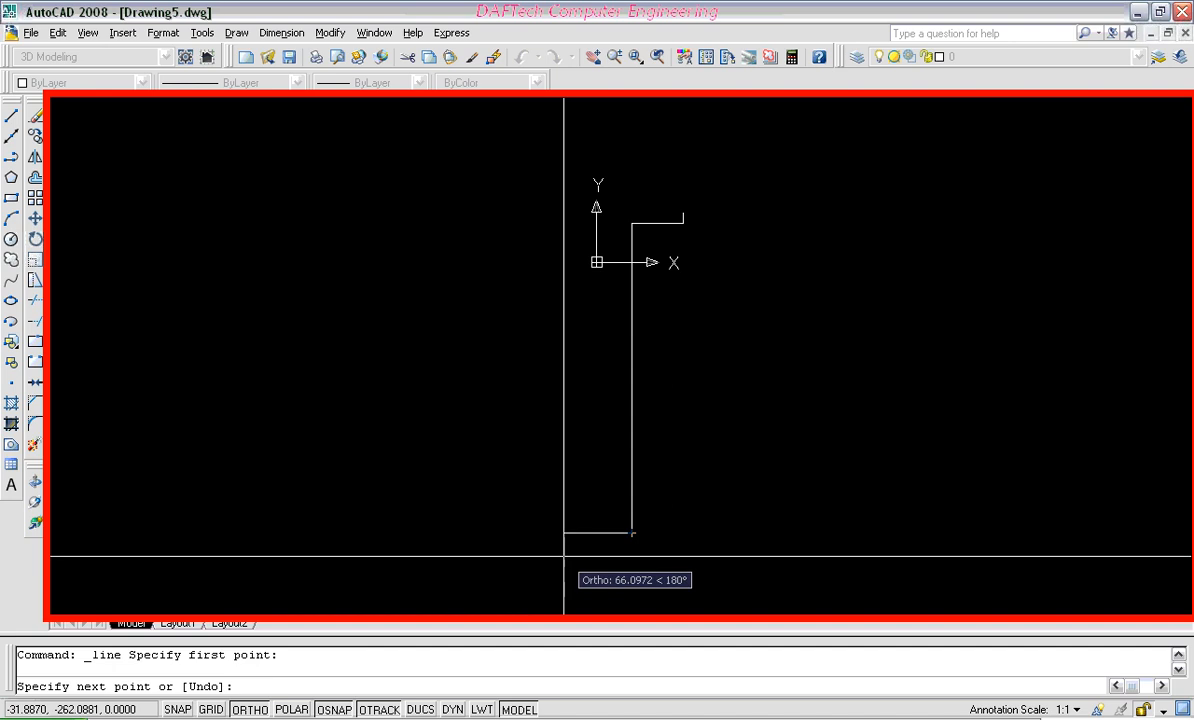
key(Escape)
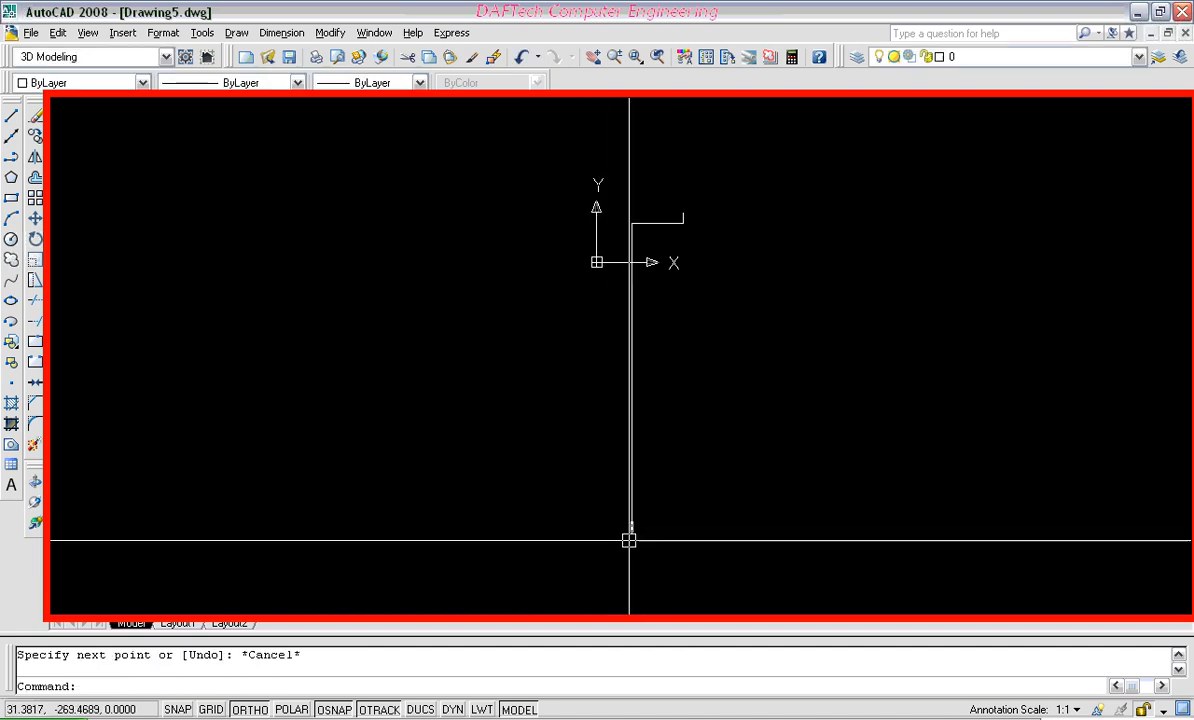
Erase the short overlapping segment at the lower end of the long vertical line
scroll(621, 546, up, 3)
scroll(627, 530, down, 1)
click(652, 495)
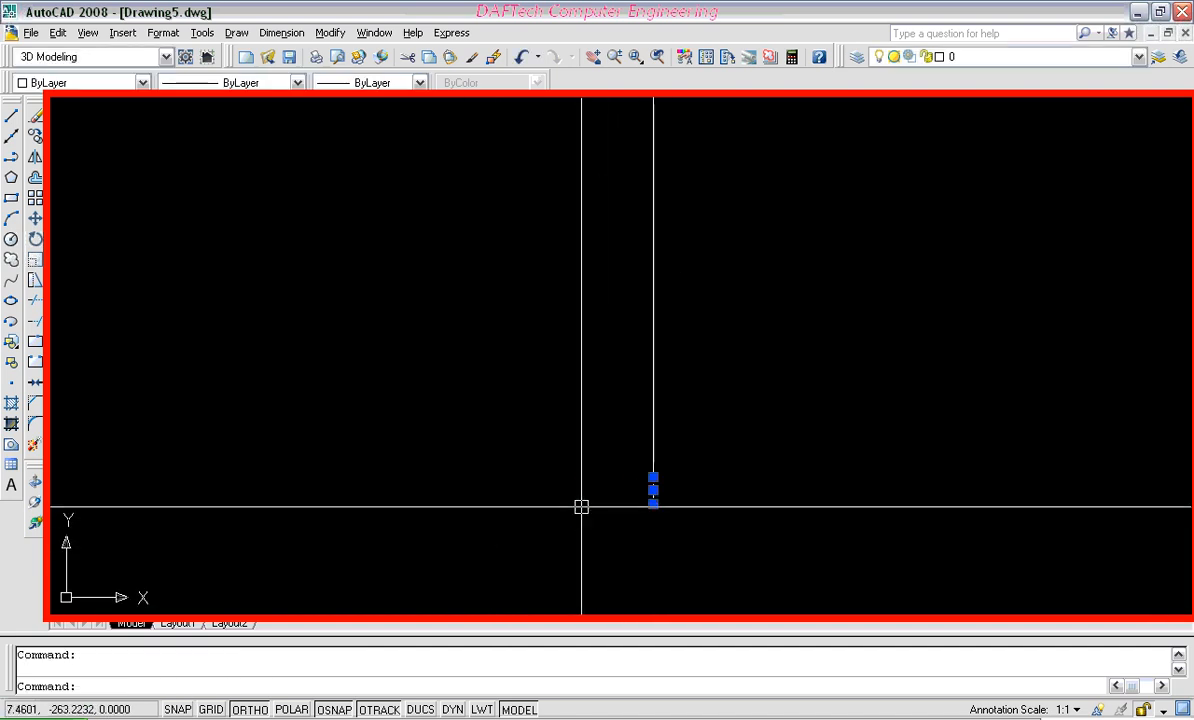
key(Delete)
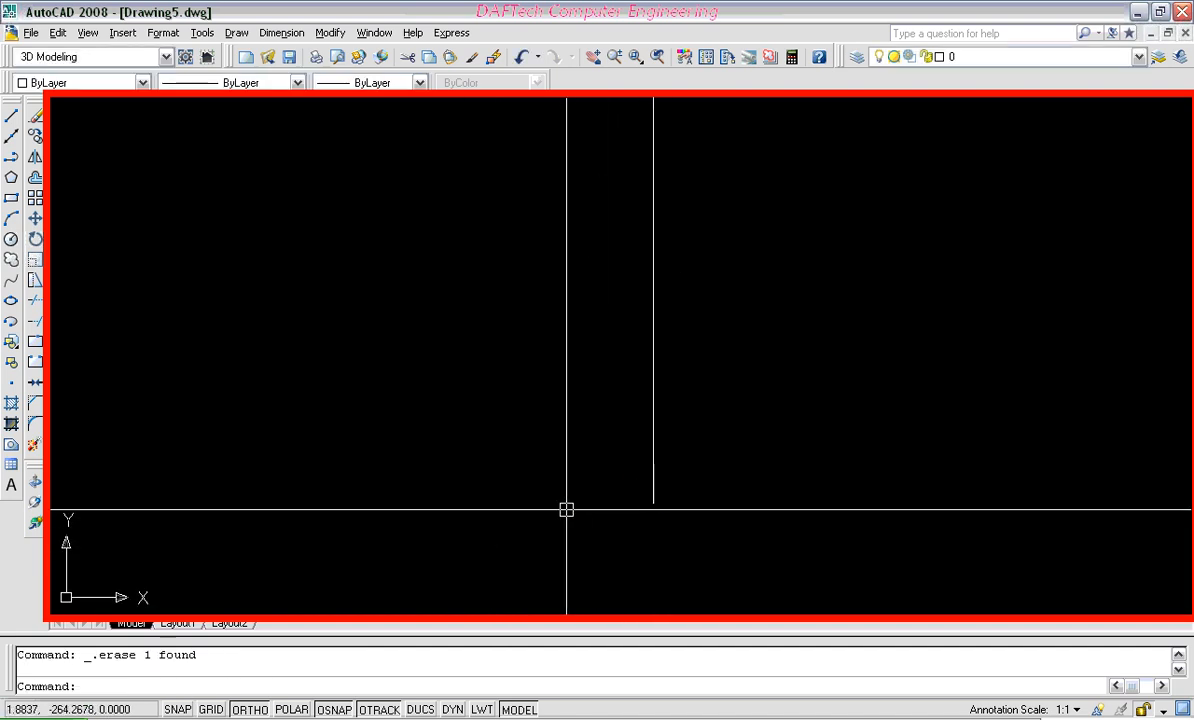
Draw a line leftward from the lower end of the long vertical in consecutive segments of 10 and 90 units
click(10, 118)
click(653, 503)
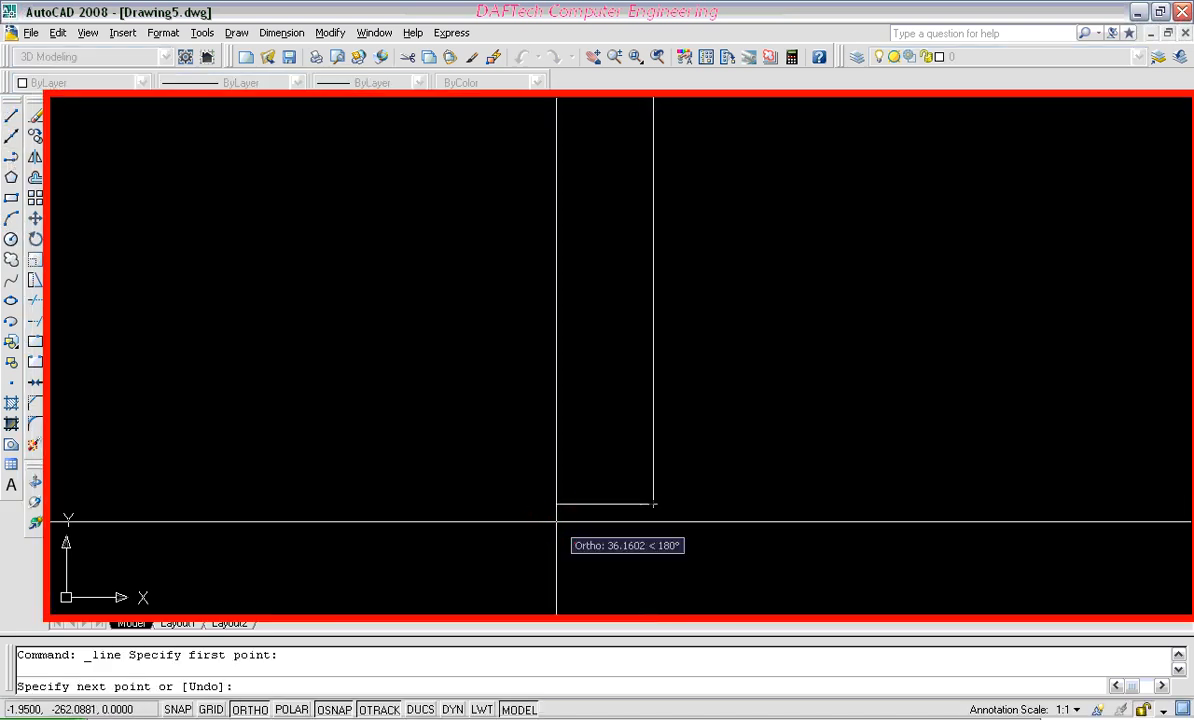
text(10)
key(Return)
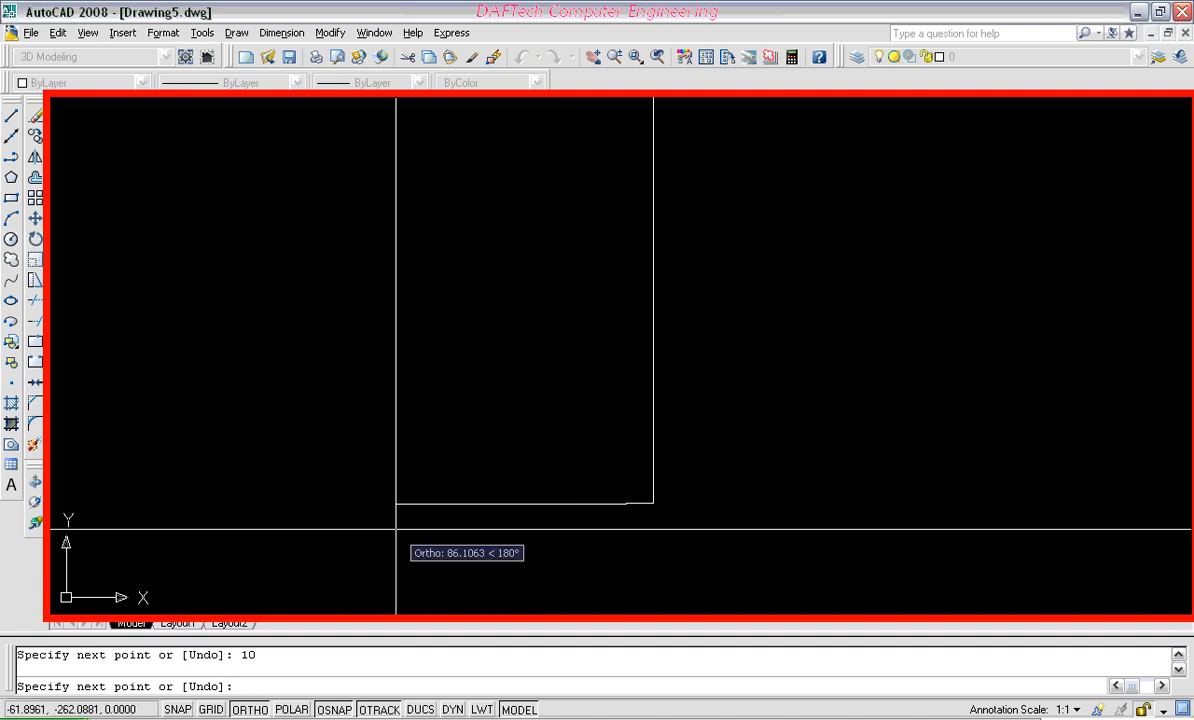
text(90)
key(Return)
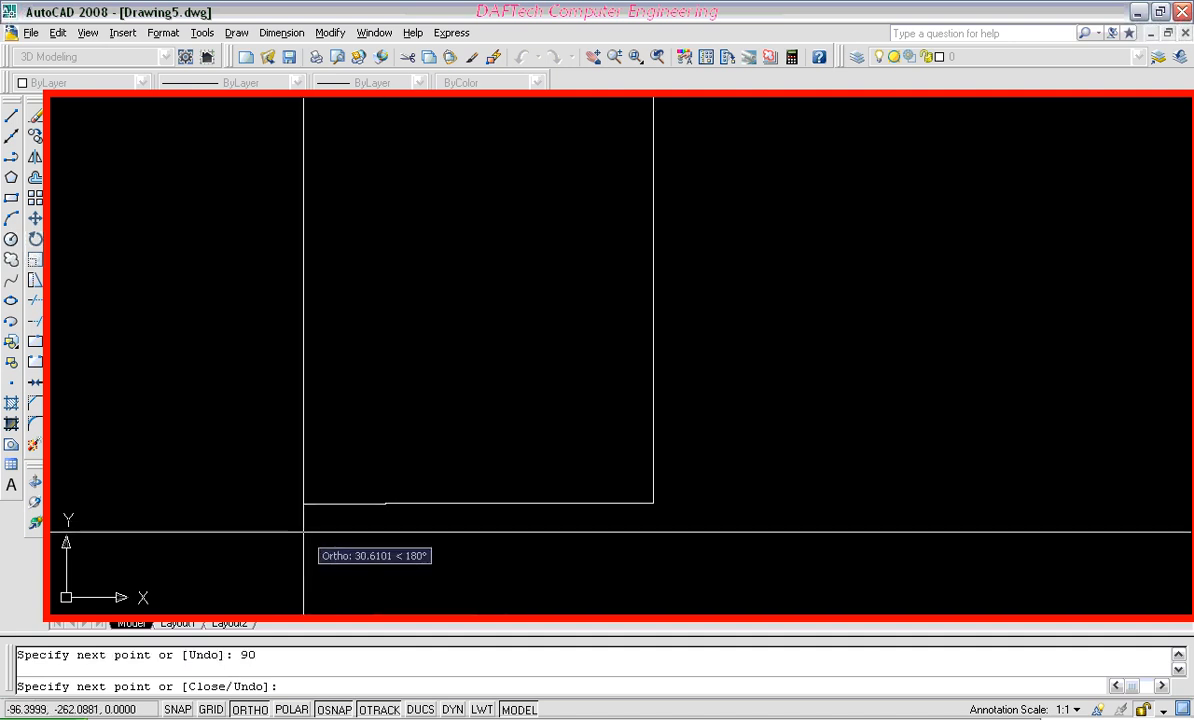
Extend the bottom line leftward with further segments of 150 and 30 units, and finish the line
middle_drag(312, 531, 691, 486)
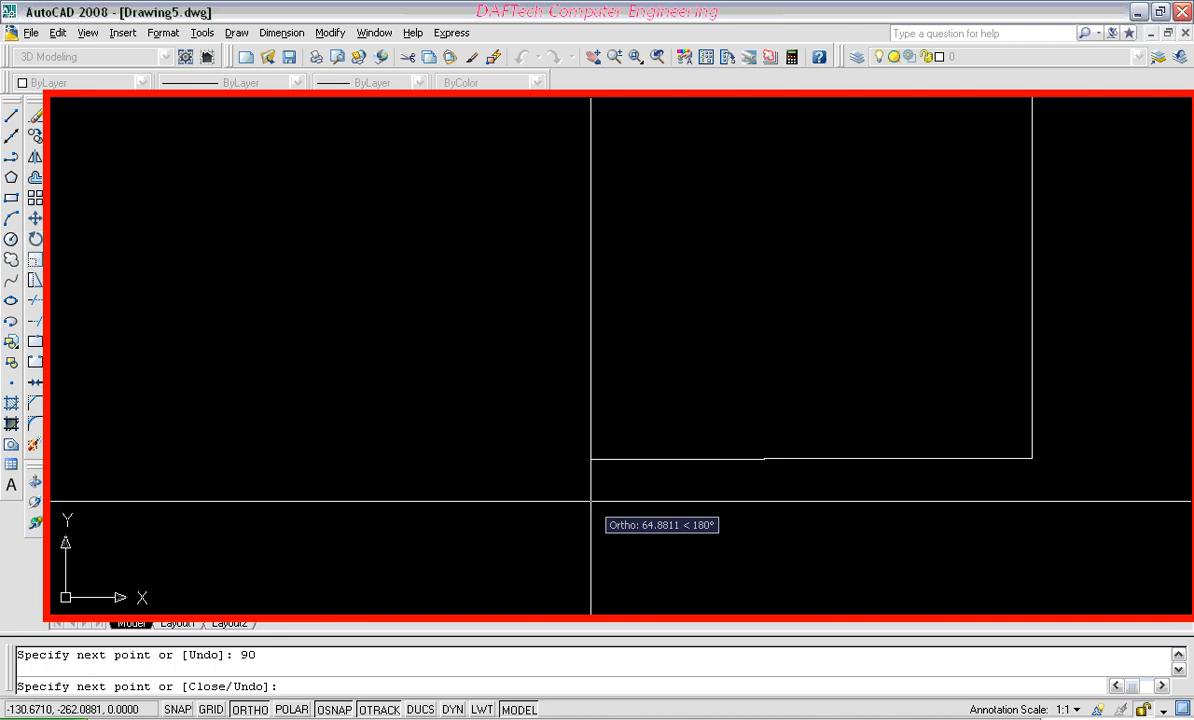
text(150)
key(Return)
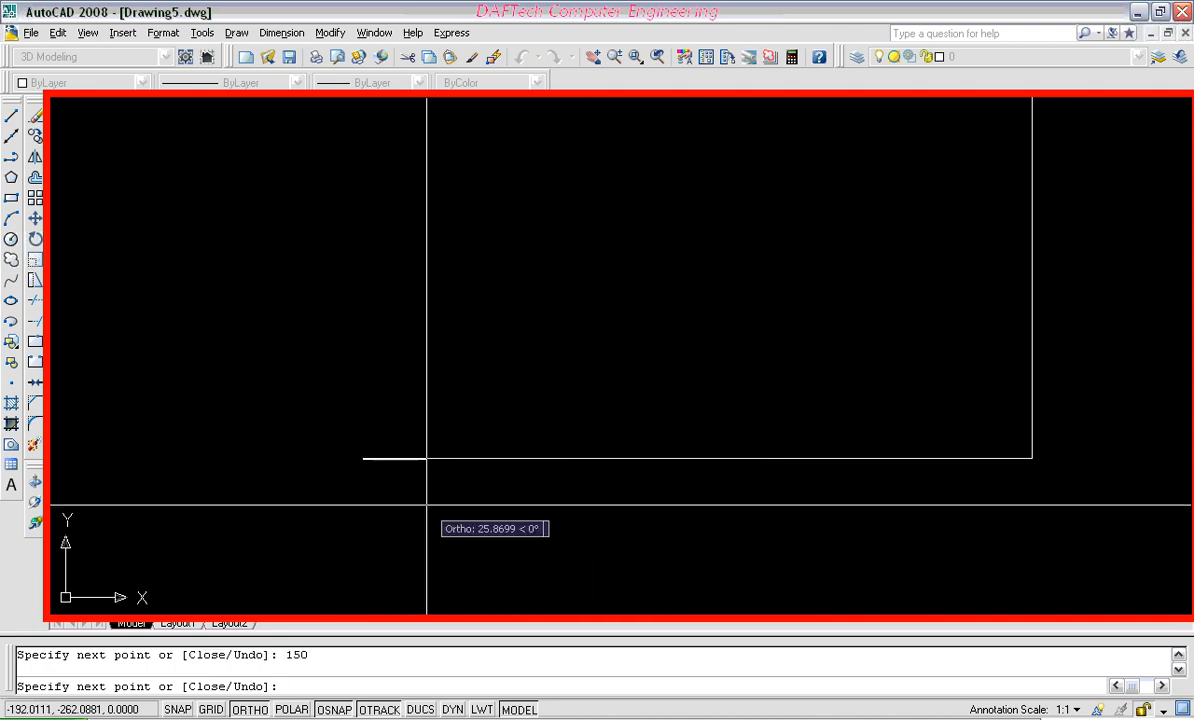
scroll(586, 491, down, 1)
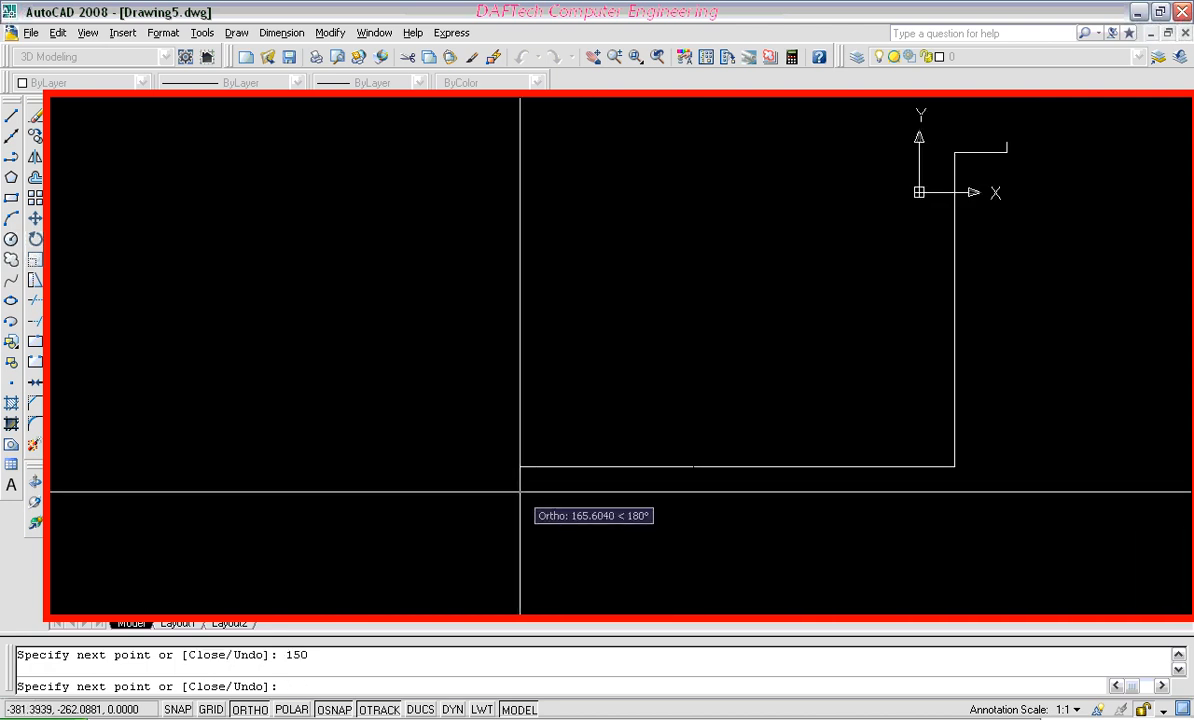
key(Return)
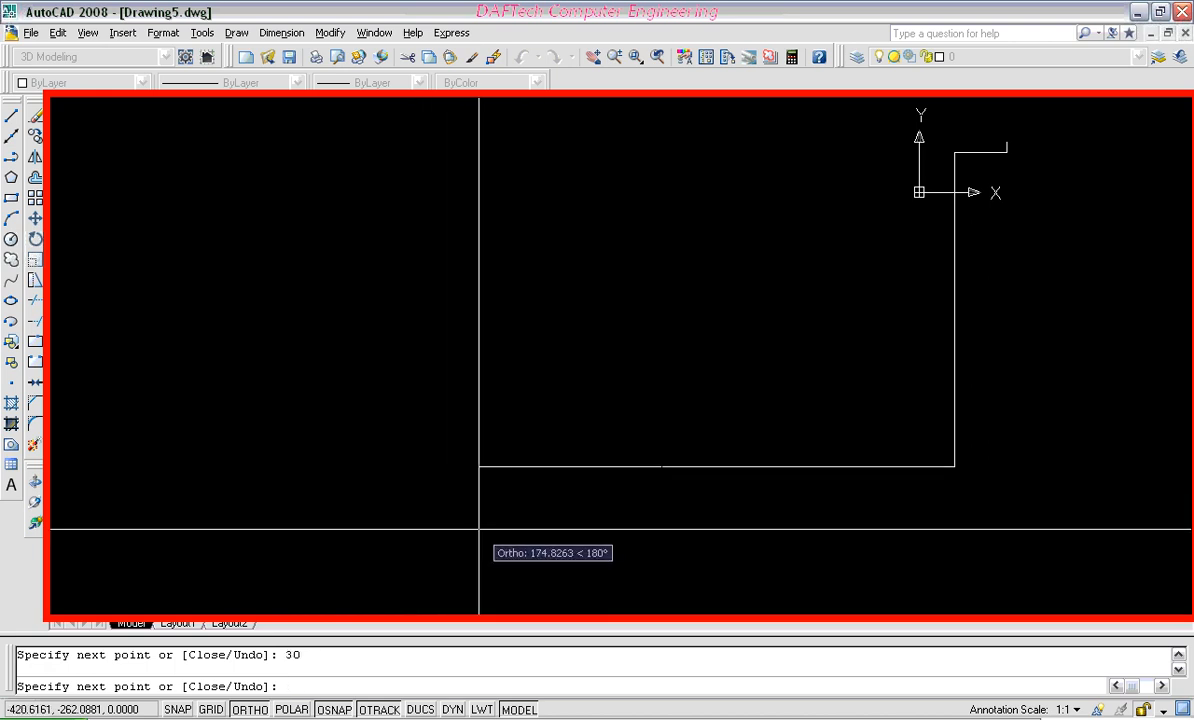
mouse_move(464, 509)
middle_down()
mouse_move(658, 509)
mouse_move(349, 488)
mouse_move(842, 525)
mouse_move(388, 472)
mouse_move(506, 512)
mouse_move(616, 509)
mouse_move(453, 496)
mouse_move(733, 504)
mouse_move(432, 493)
mouse_move(637, 520)
mouse_move(591, 395)
mouse_move(717, 472)
mouse_move(530, 496)
mouse_move(540, 506)
middle_up()
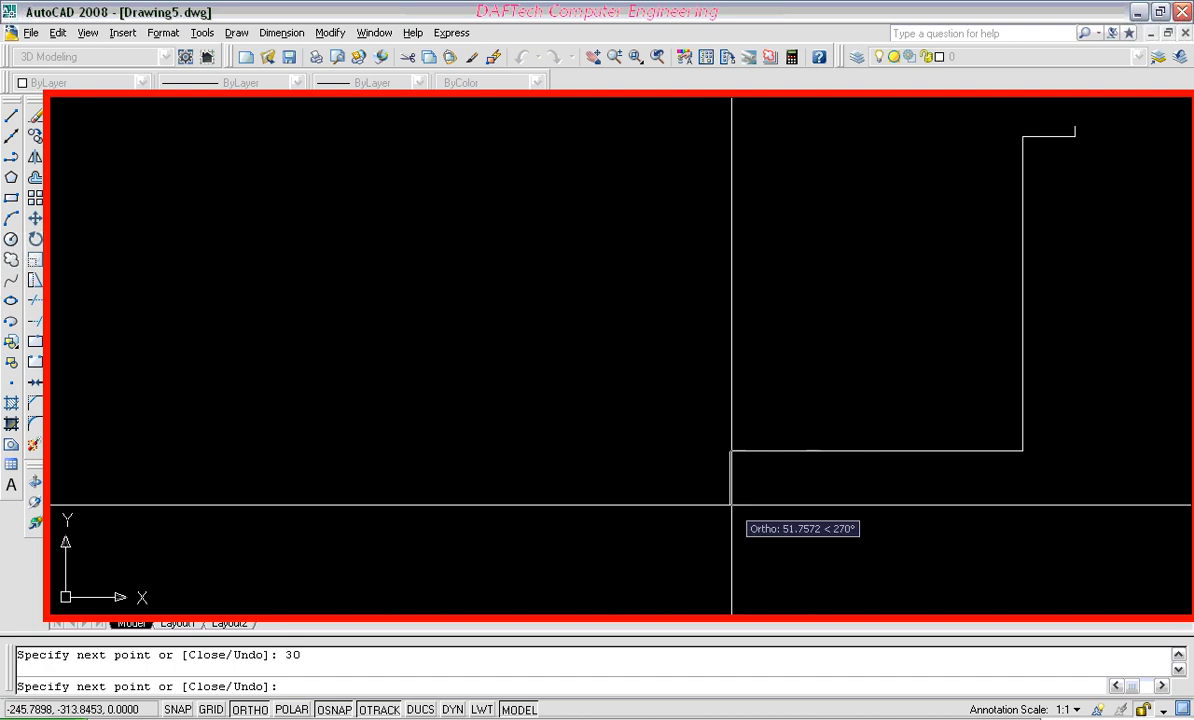
key(Return)
Examine the extents of the individual segments along the bottom line, leaving none selected
click(738, 452)
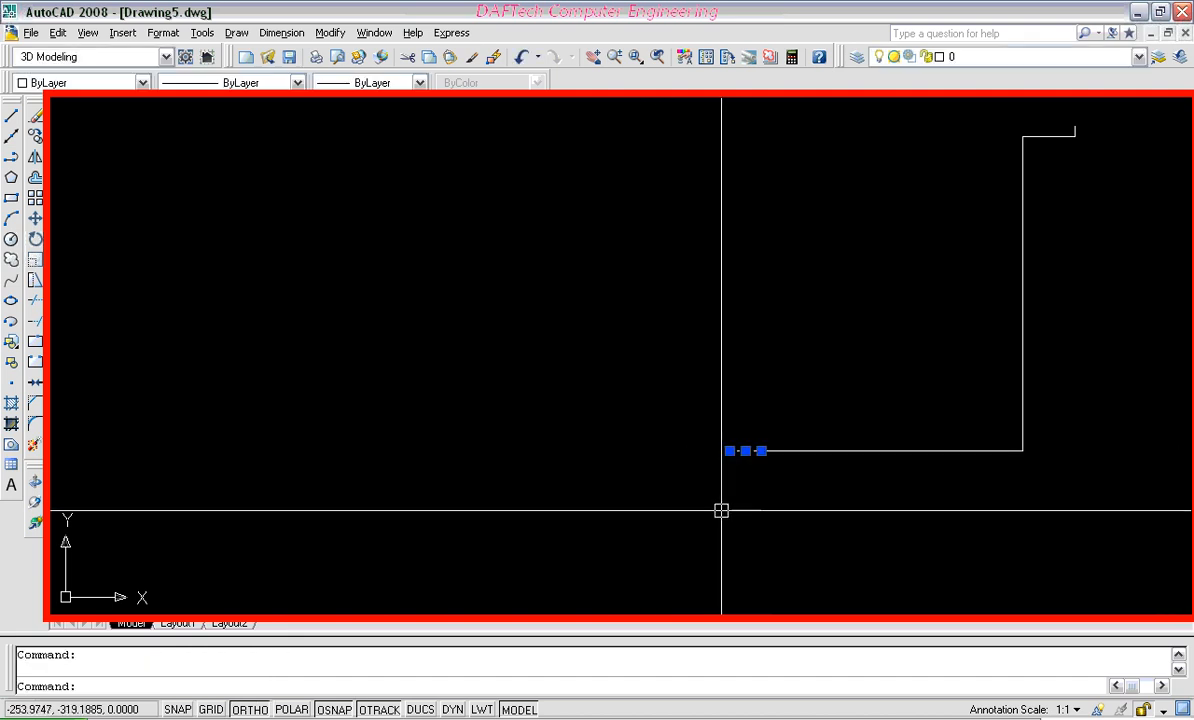
key(Escape)
click(1005, 451)
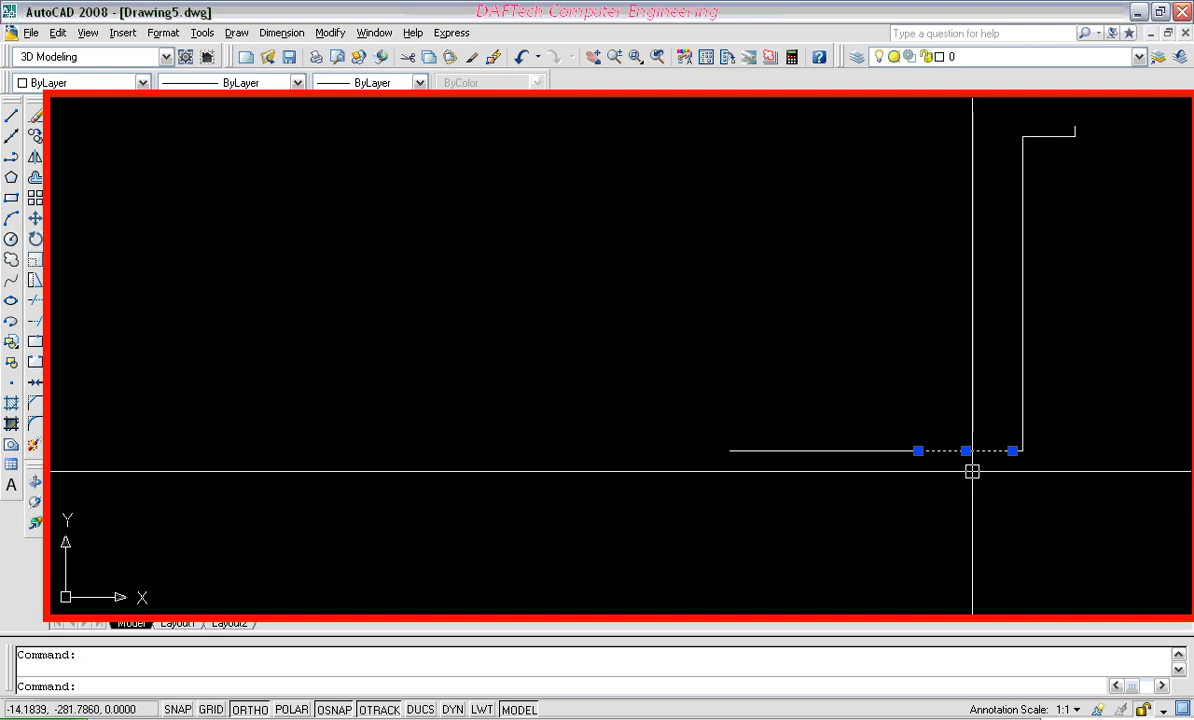
key(Escape)
click(835, 451)
key(Escape)
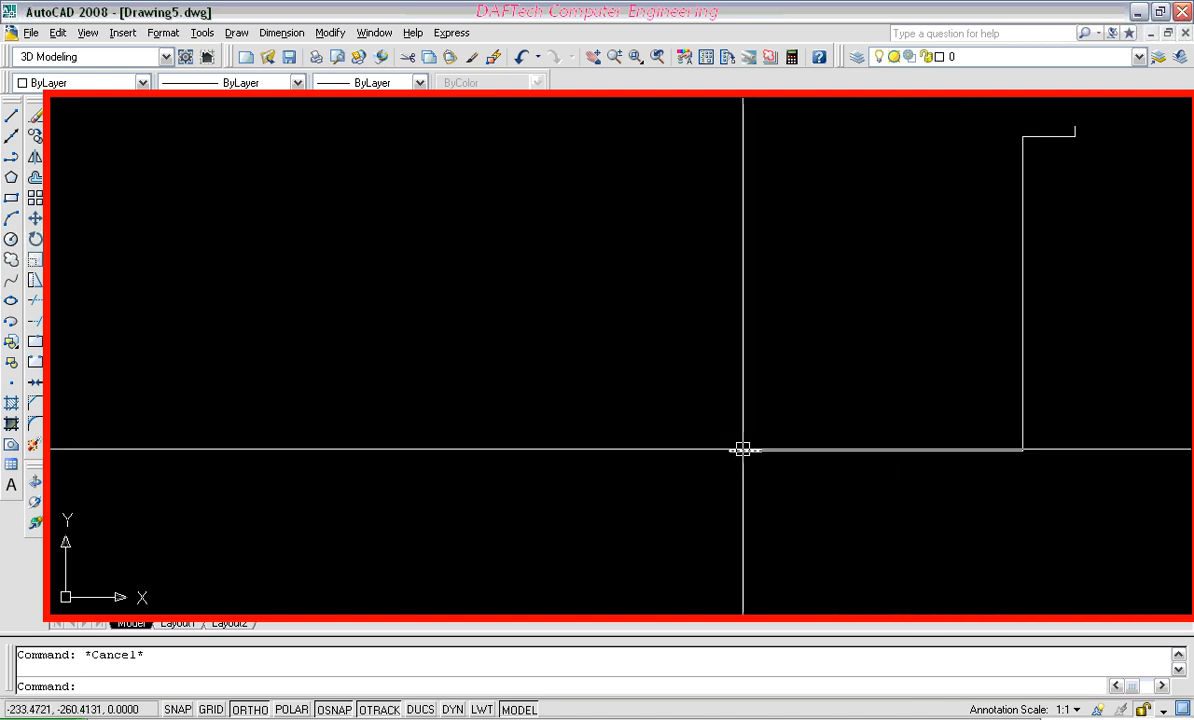
click(742, 450)
key(Escape)
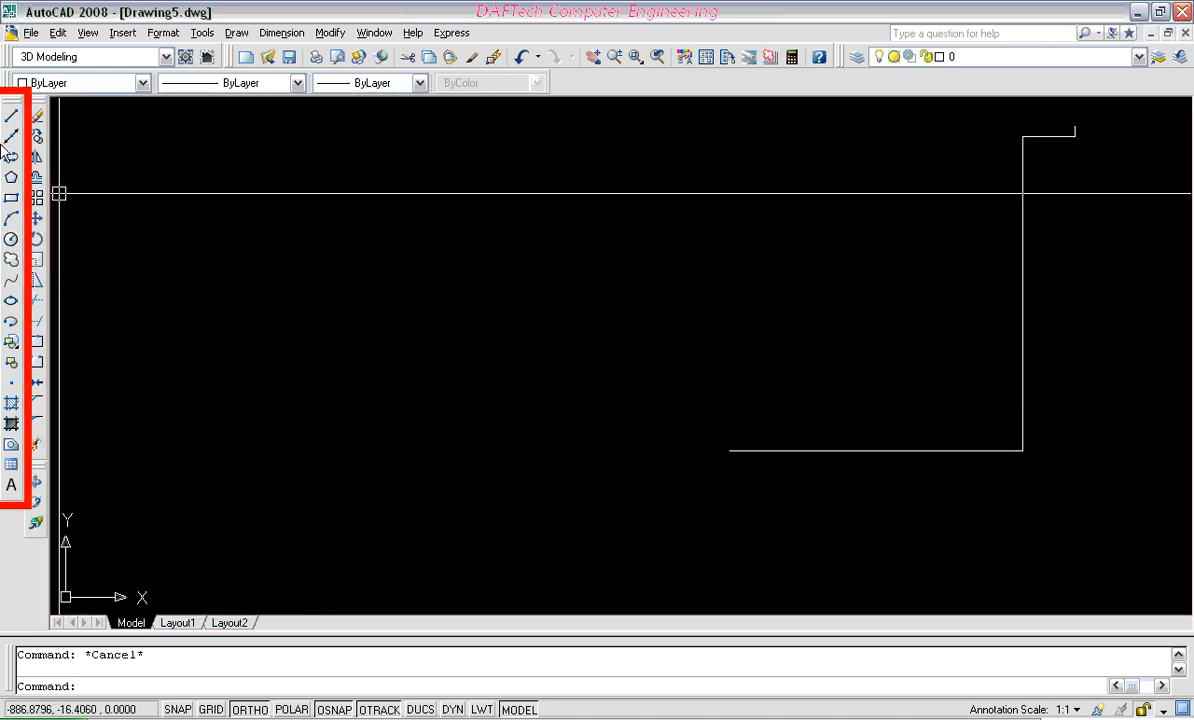
Draw another line leftward from the free end of the bottom line with segments of 150 and 30 units
click(11, 118)
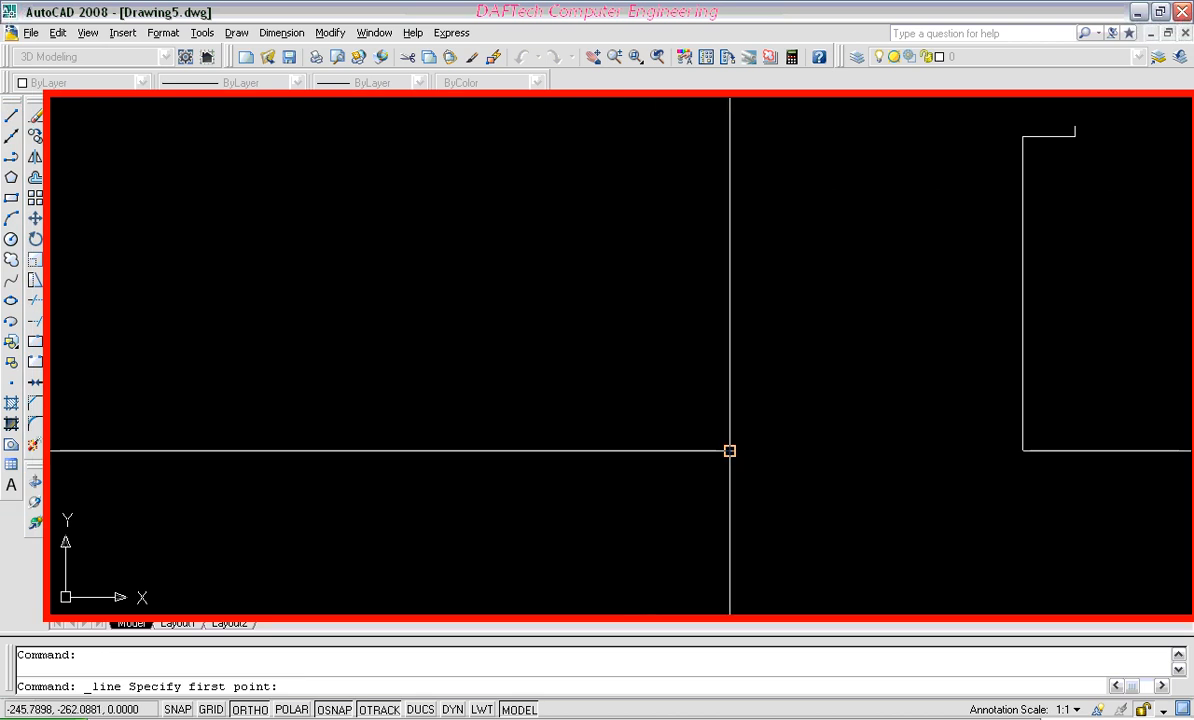
click(730, 451)
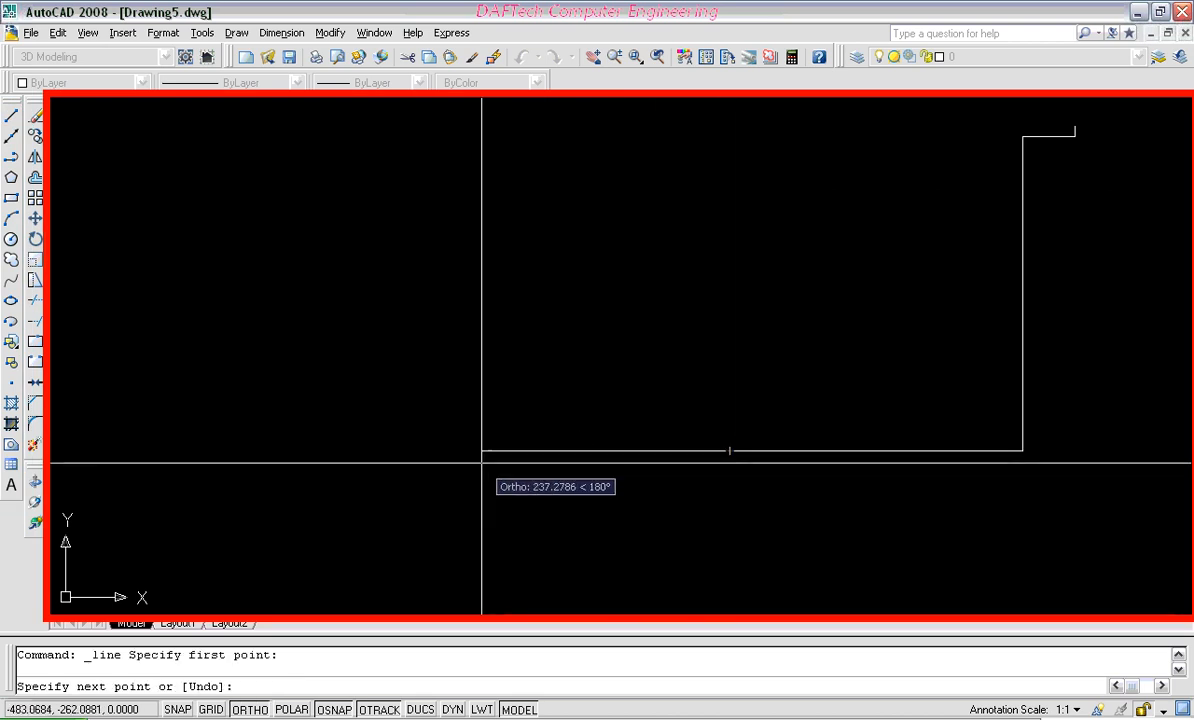
text(150)
key(Return)
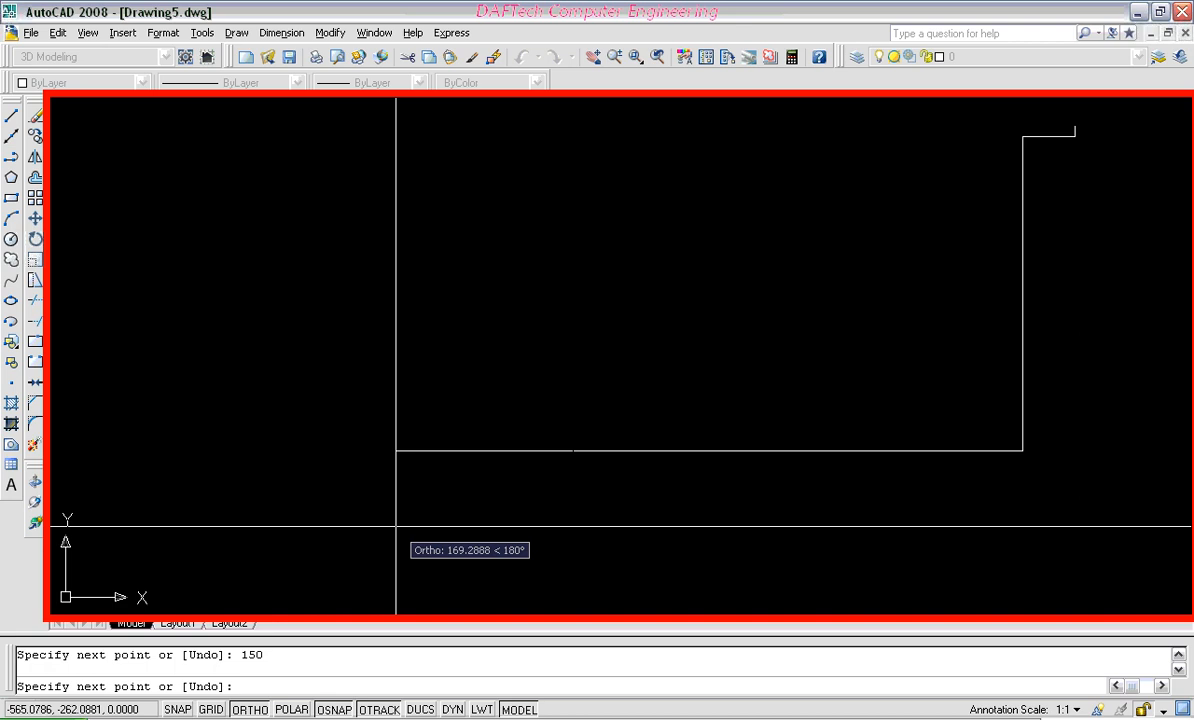
text(30)
key(Return)
scroll(396, 526, down, 3)
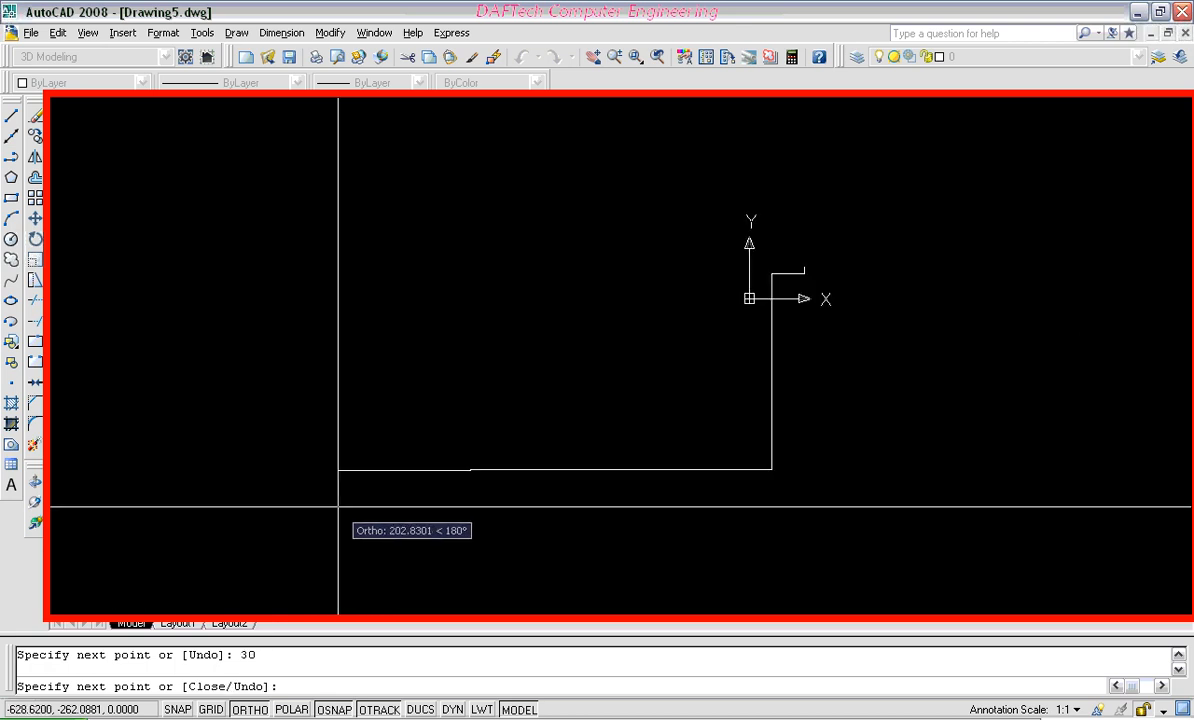
Continue the bottom line leftward with segments of 140, 90 and 10 units, and draw the left side 410 units upward
text(1)
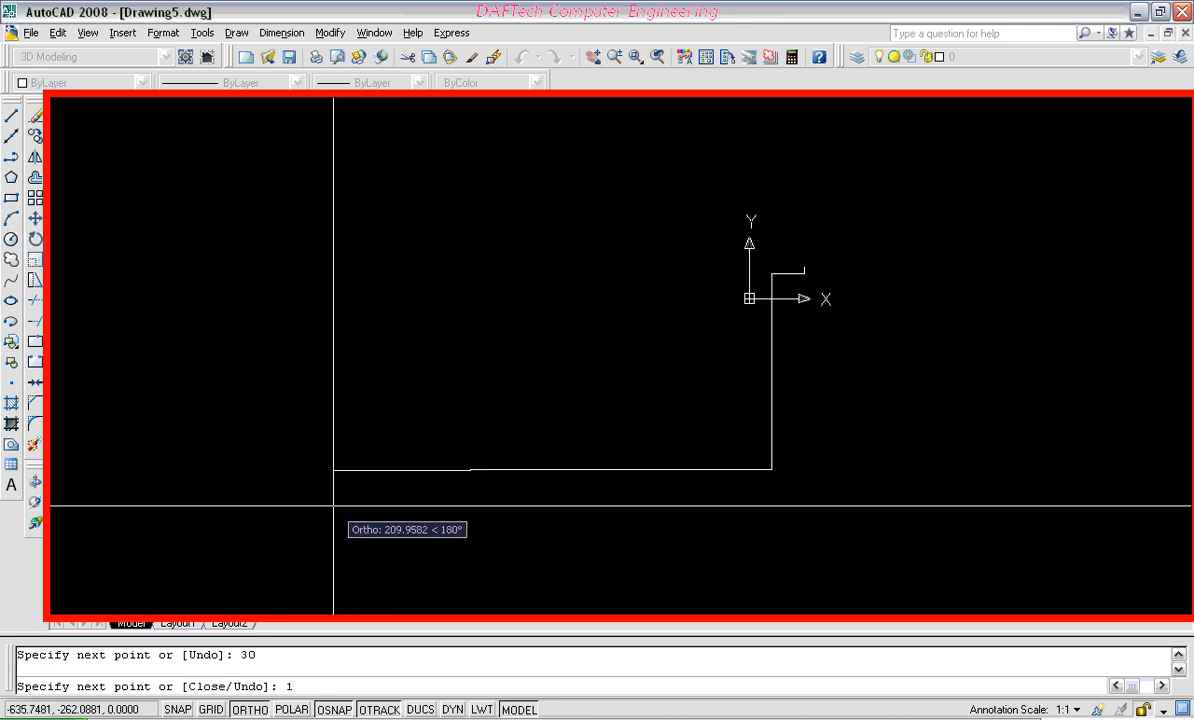
text(40)
key(Return)
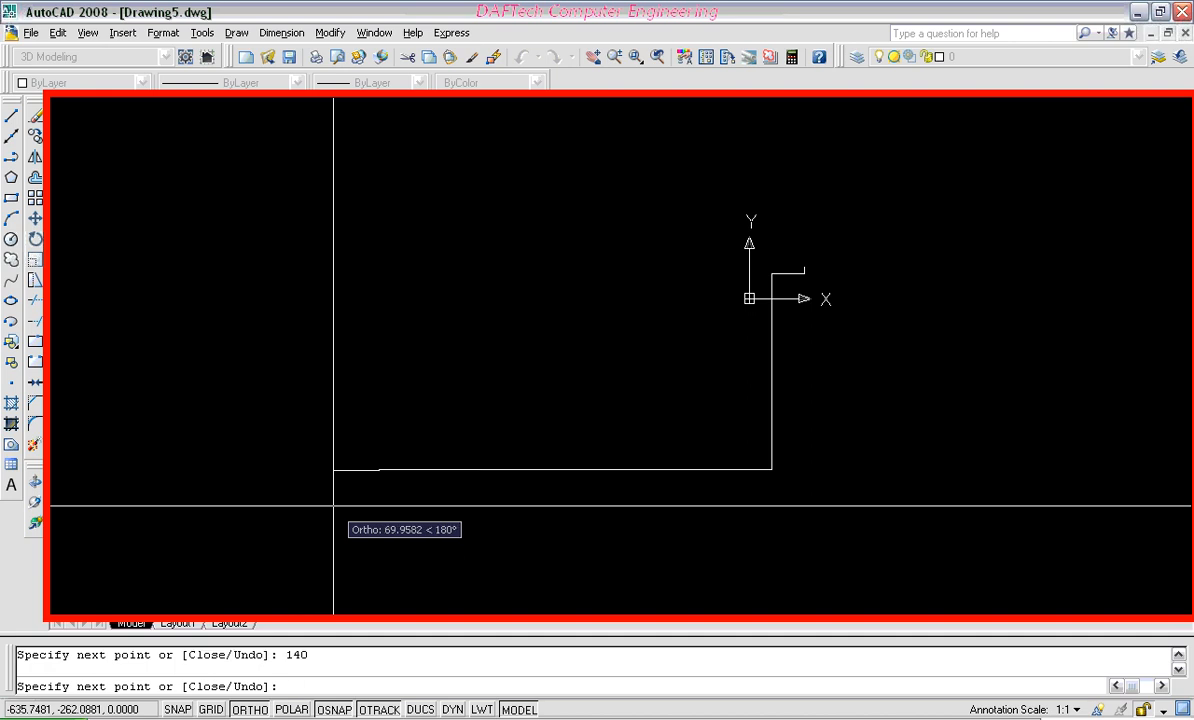
key(Return)
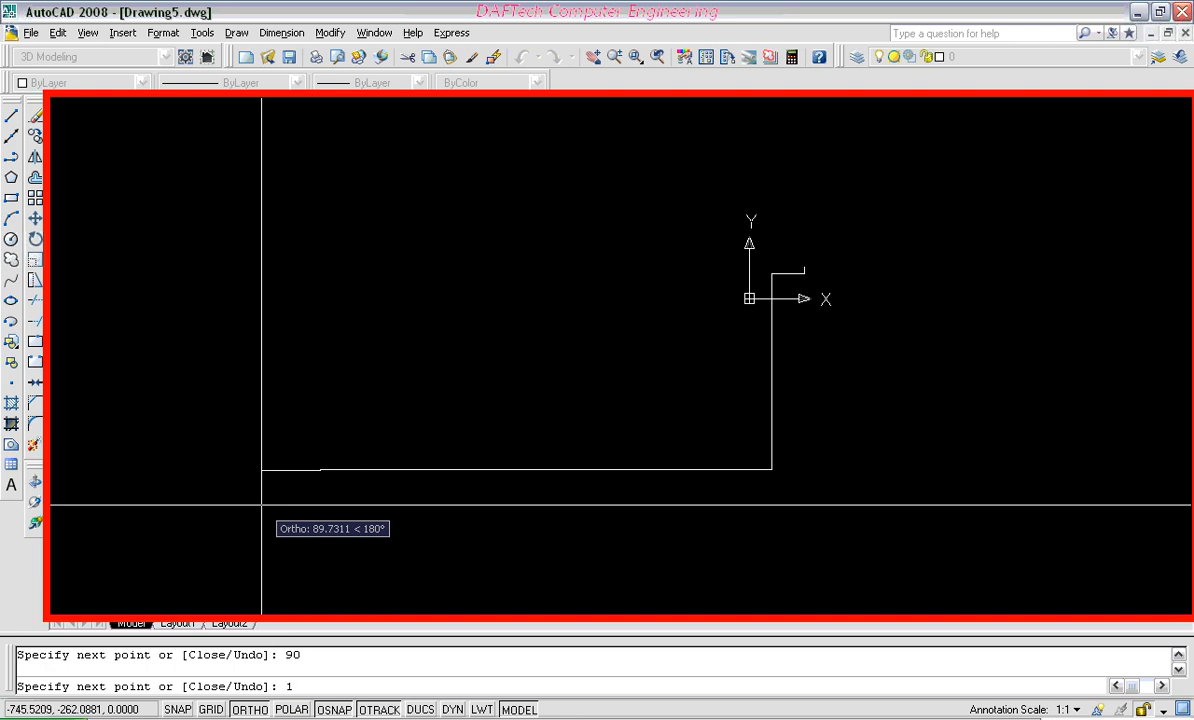
key(Return)
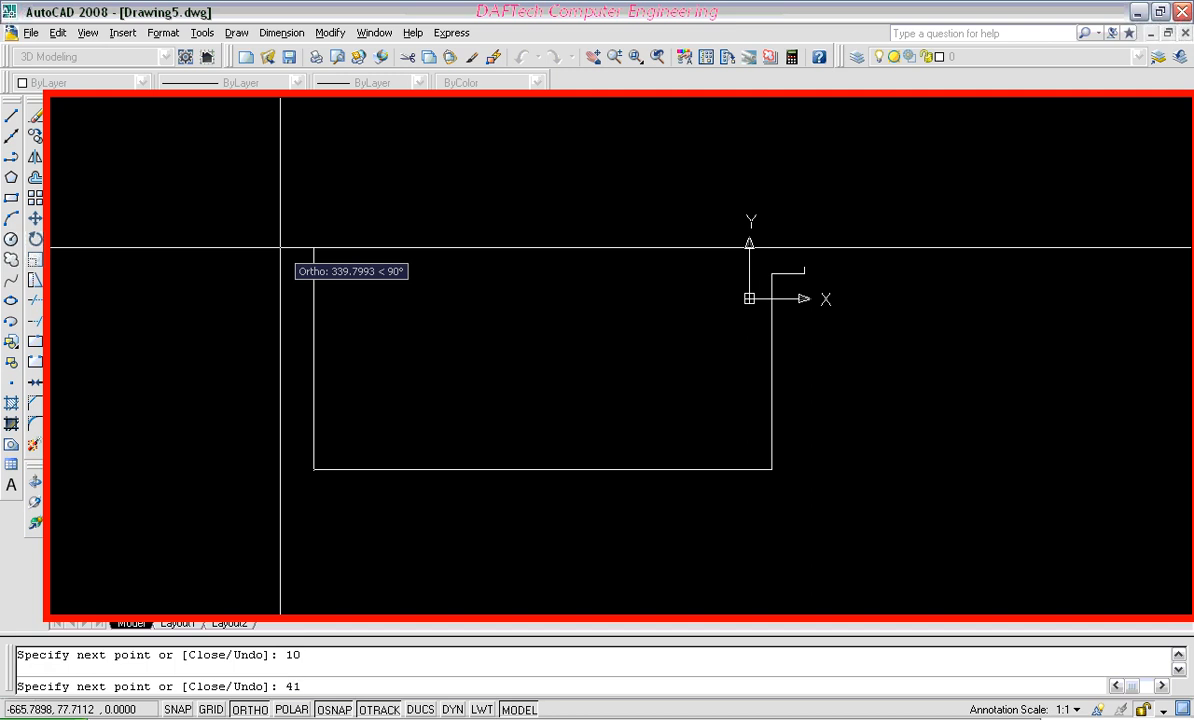
text(410)
key(Return)
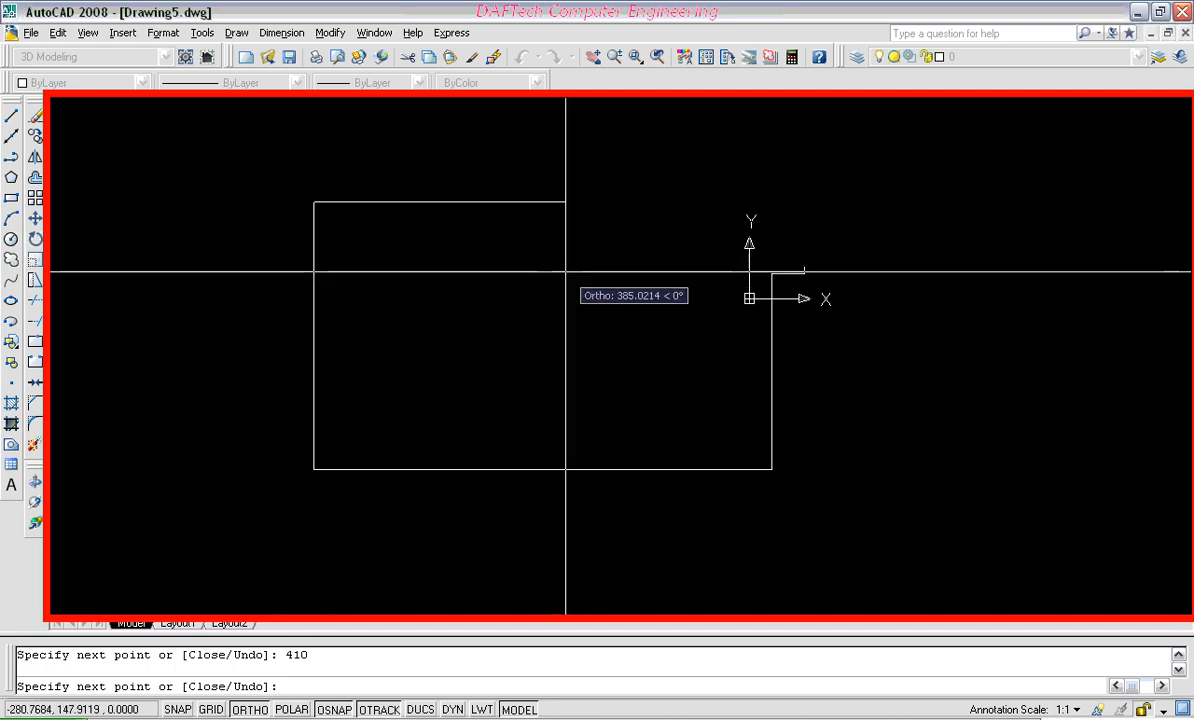
Draw the top edge rightward from the upper end of the left side in segments of 240, 30, 150, 30 and 270 units
text(2)
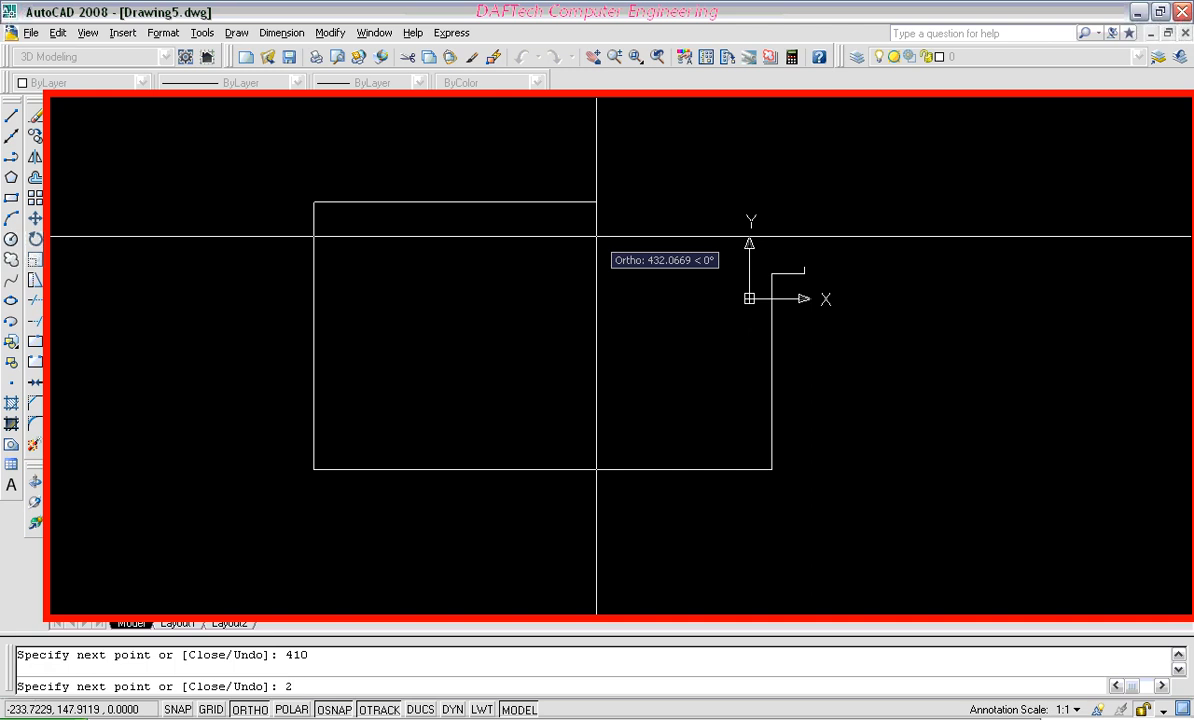
text(40)
key(Return)
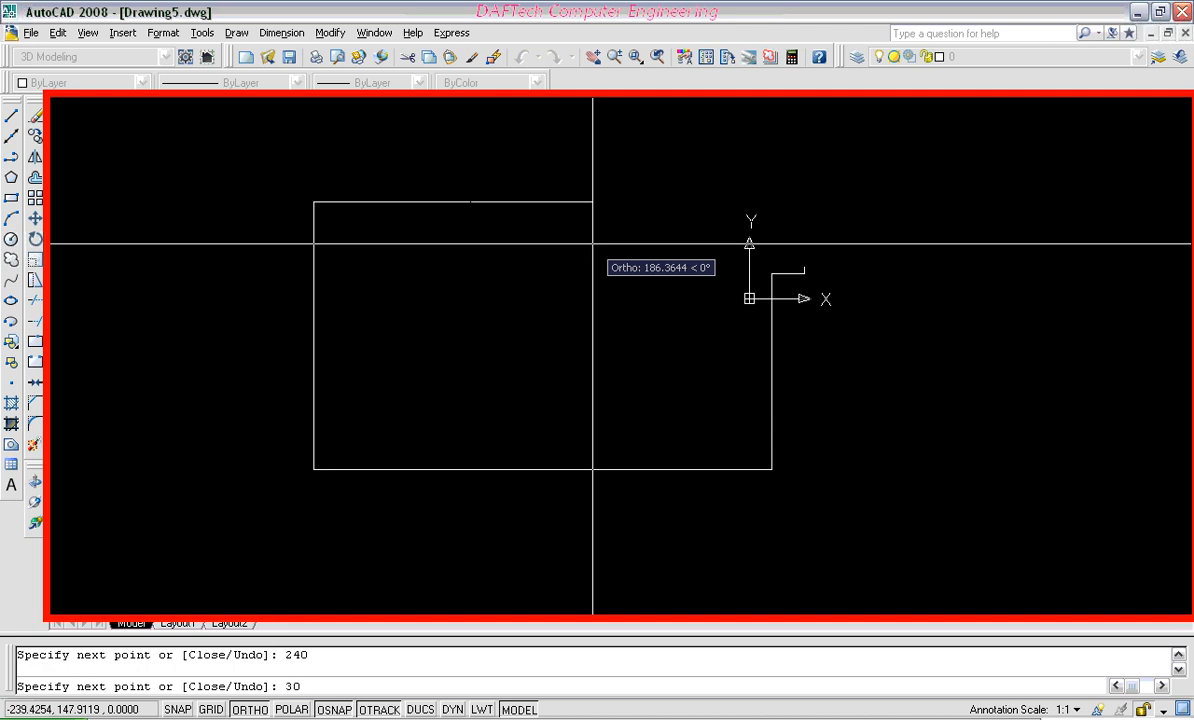
text(30)
key(Return)
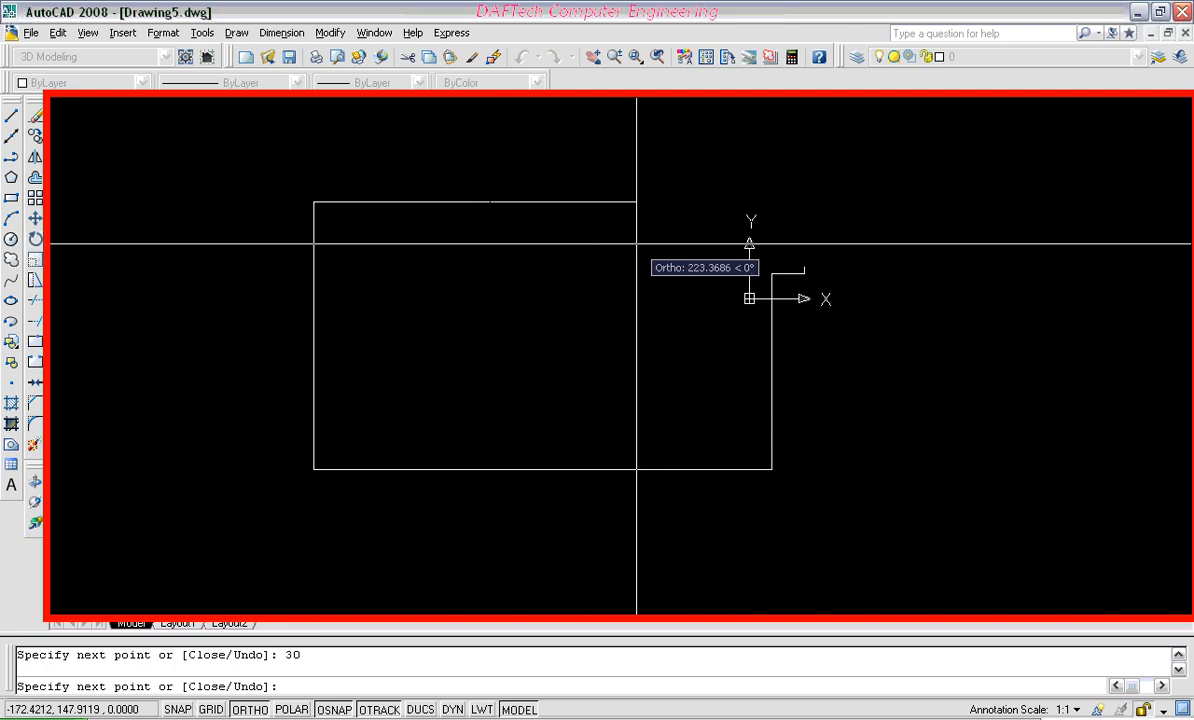
text(150)
key(Return)
text(3)
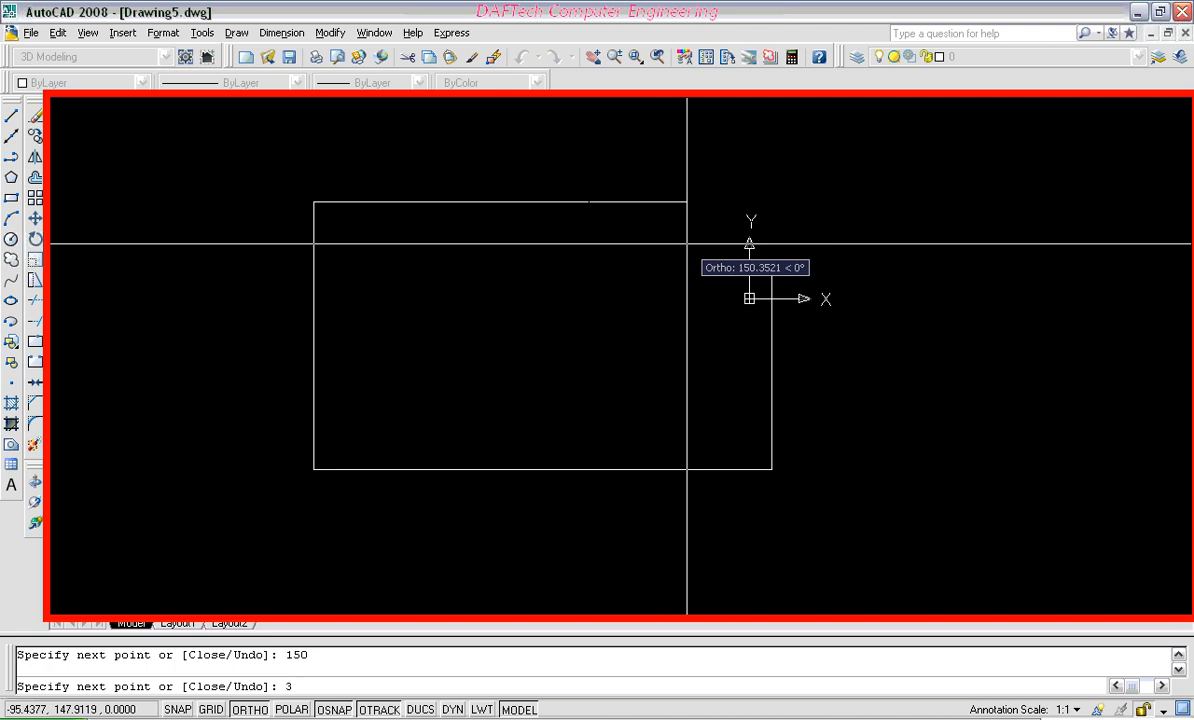
text(0)
key(Return)
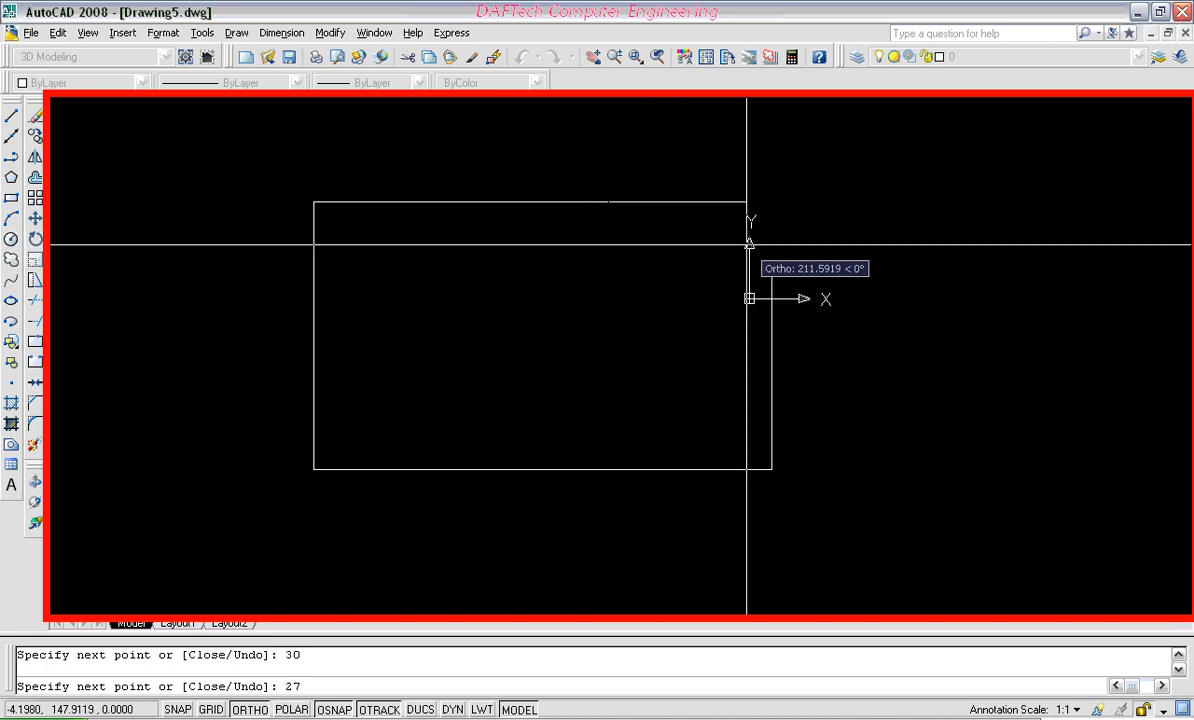
key(Return)
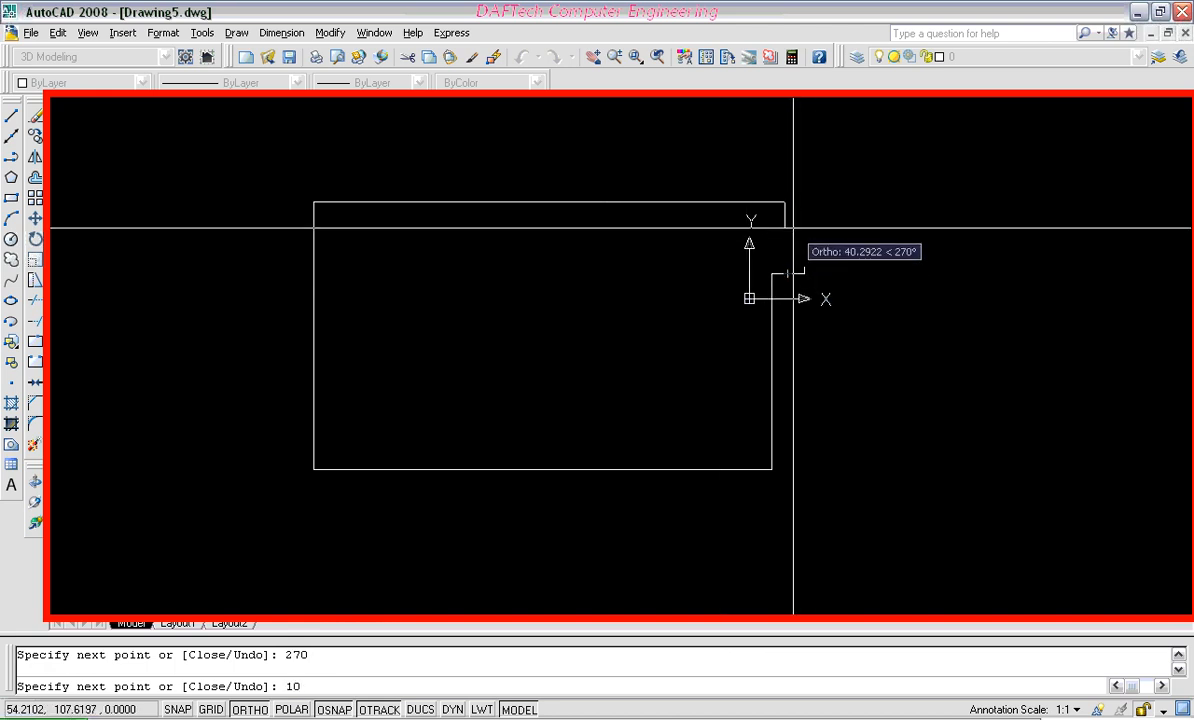
Close the outline with segments 10 units down, 30 units right and 90 units down, and finish the line
key(Return)
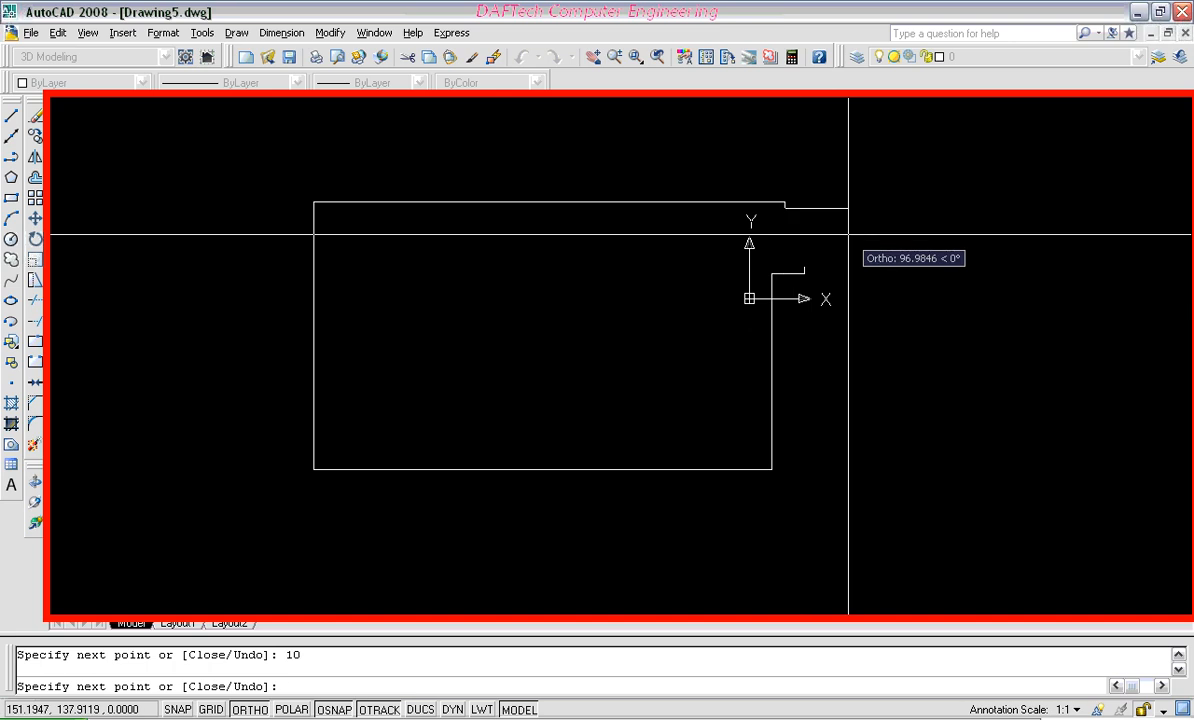
text(30)
key(Return)
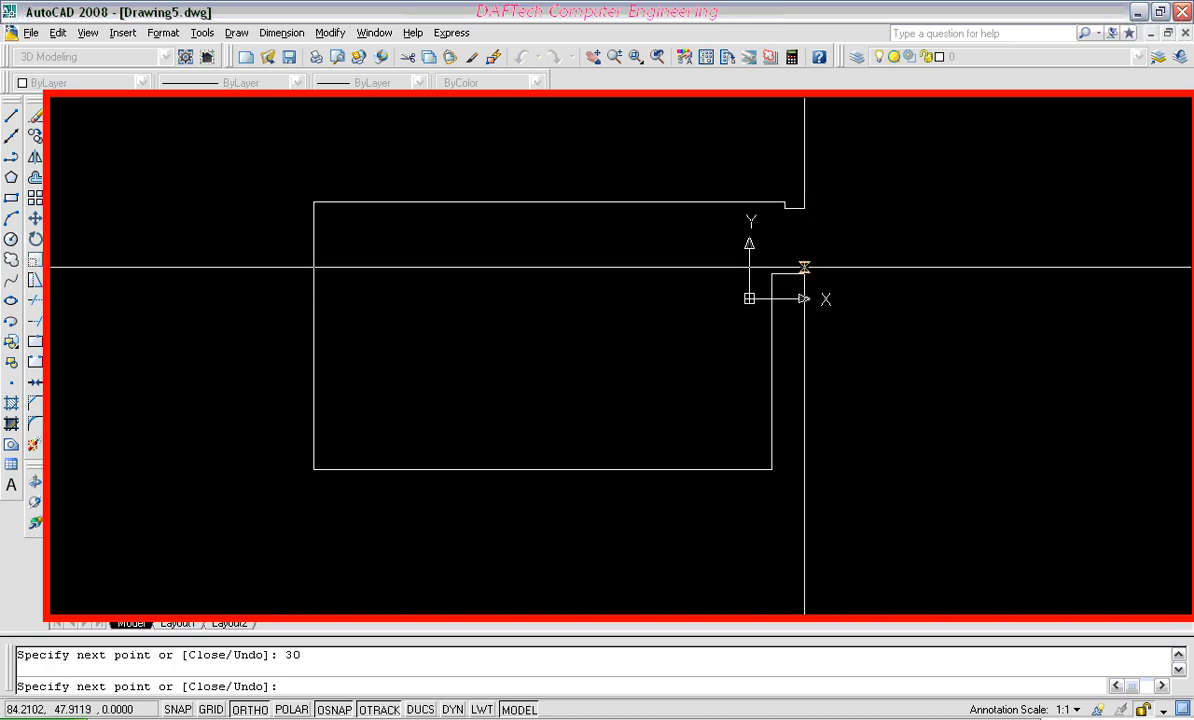
text(90)
key(Return)
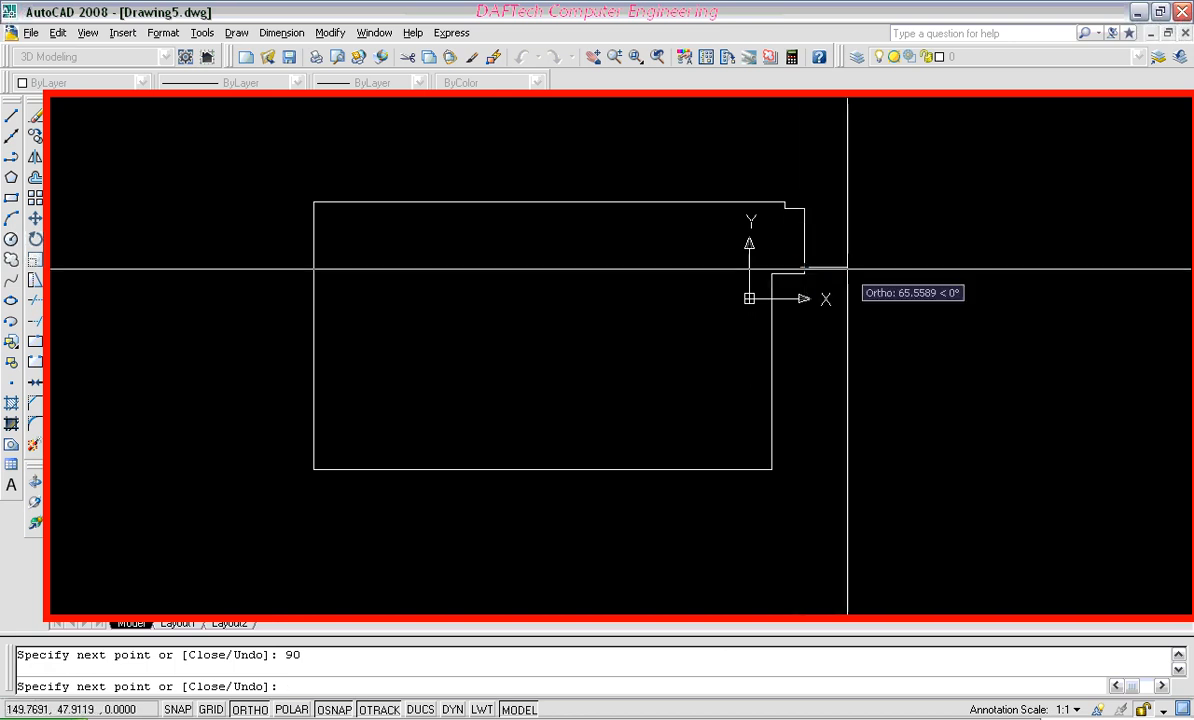
key(Return)
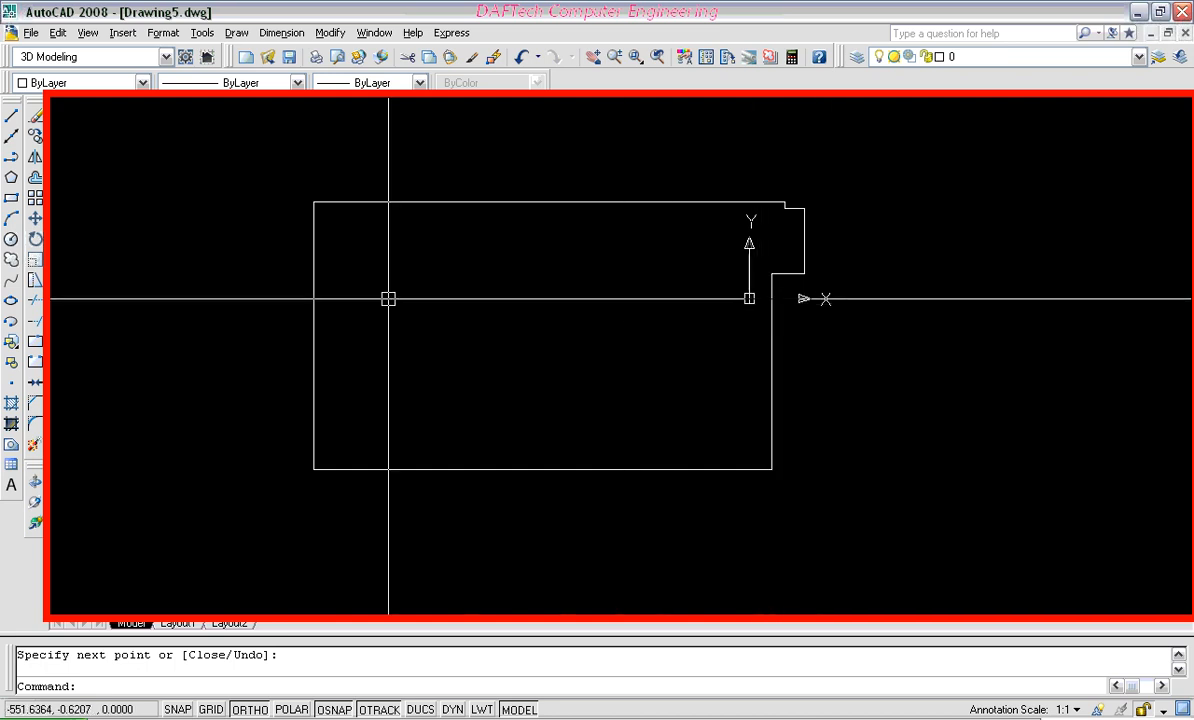
Erase the 90-unit segments near both ends of the bottom line and the 90-unit vertical on the right-hand projection
click(335, 203)
key(Escape)
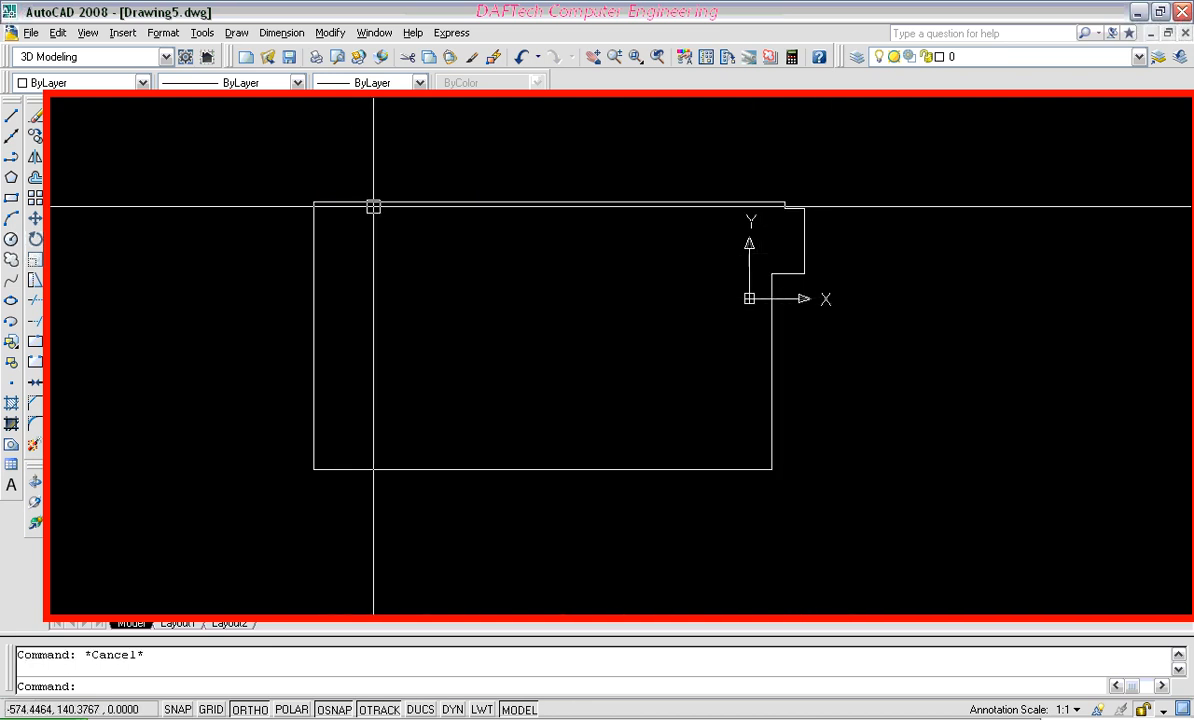
click(394, 203)
key(Escape)
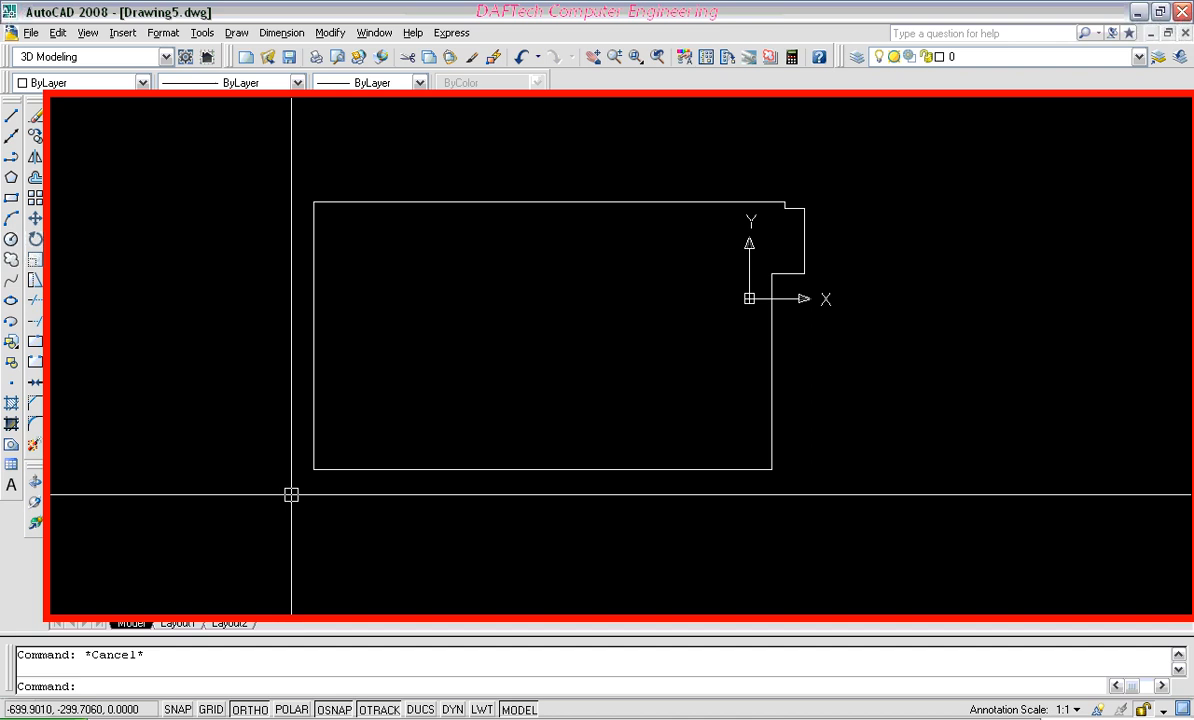
click(360, 470)
click(736, 469)
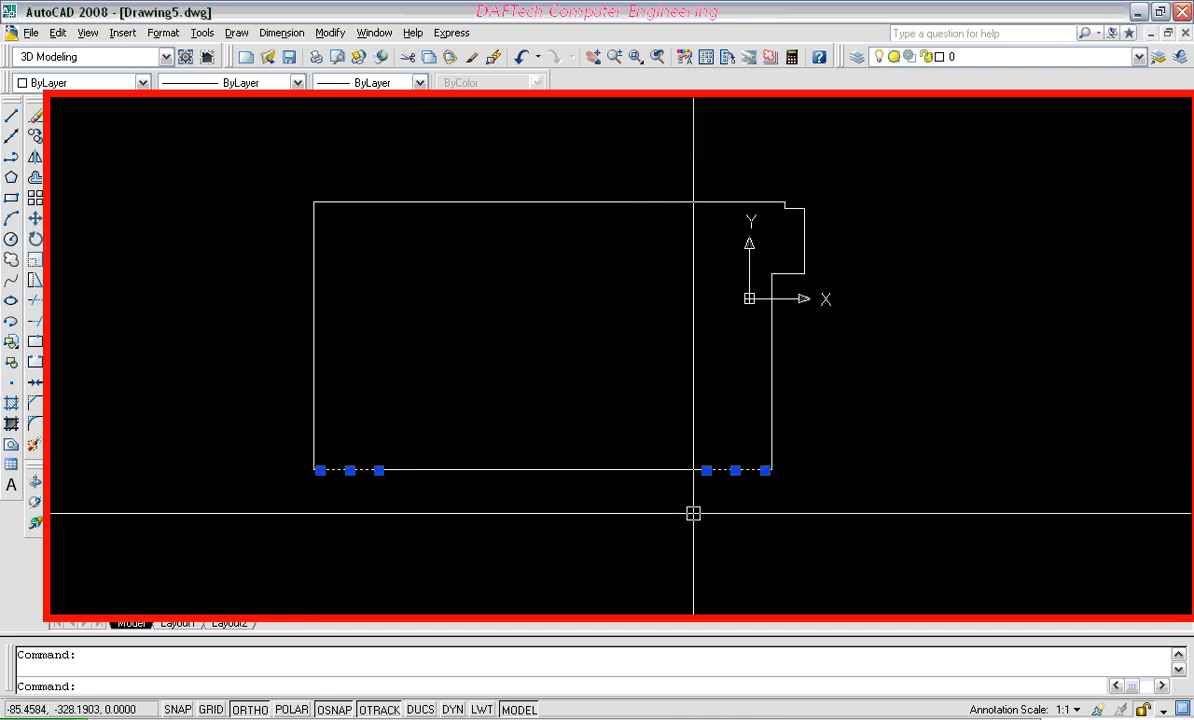
click(804, 237)
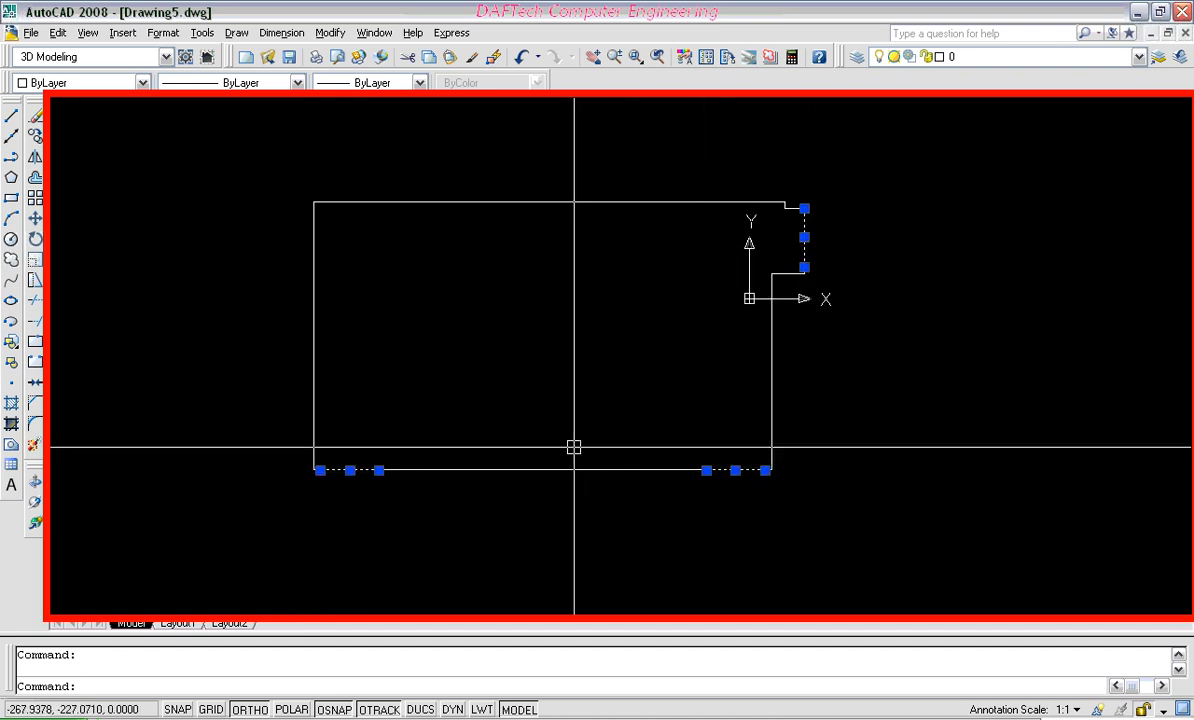
Erase the two 30-unit segments of the bottom line and the two 30-unit segments of the top edge
click(436, 433)
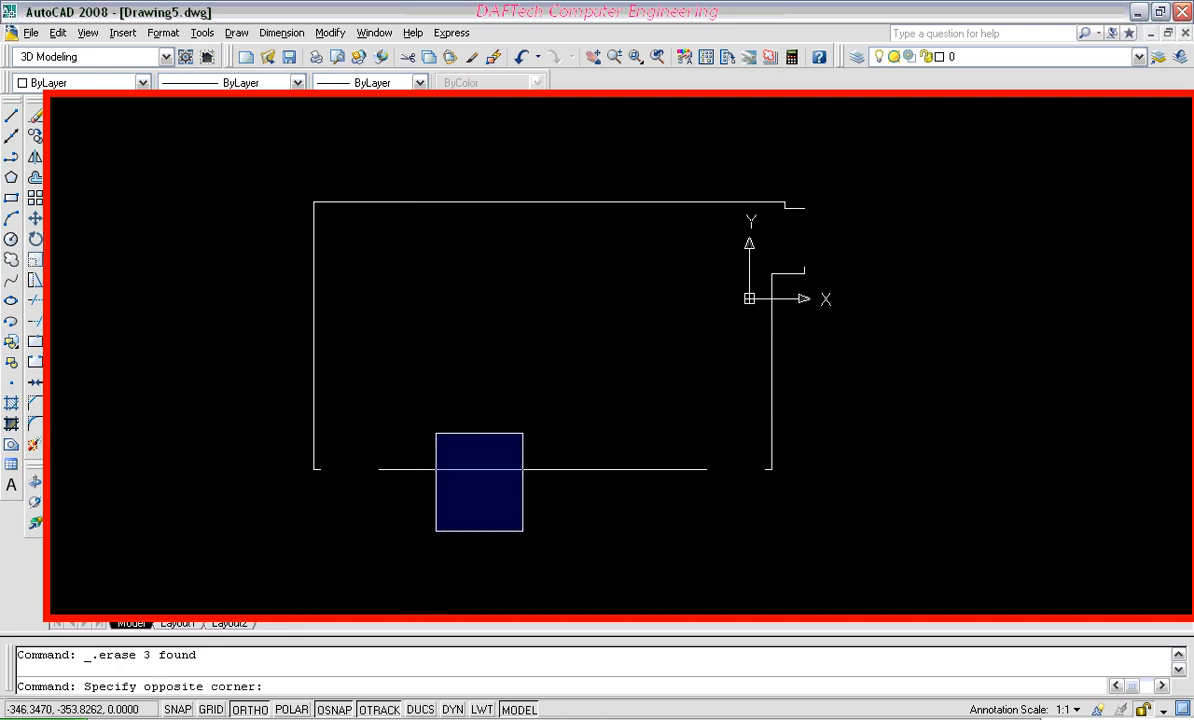
click(522, 531)
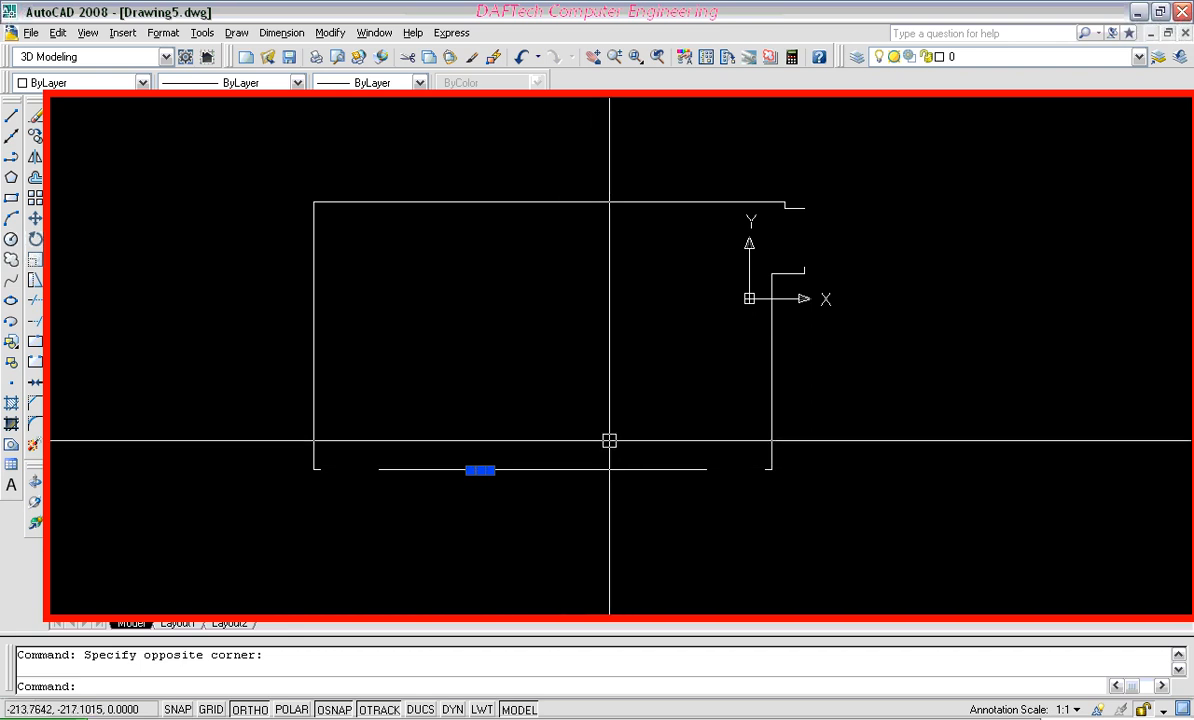
click(665, 529)
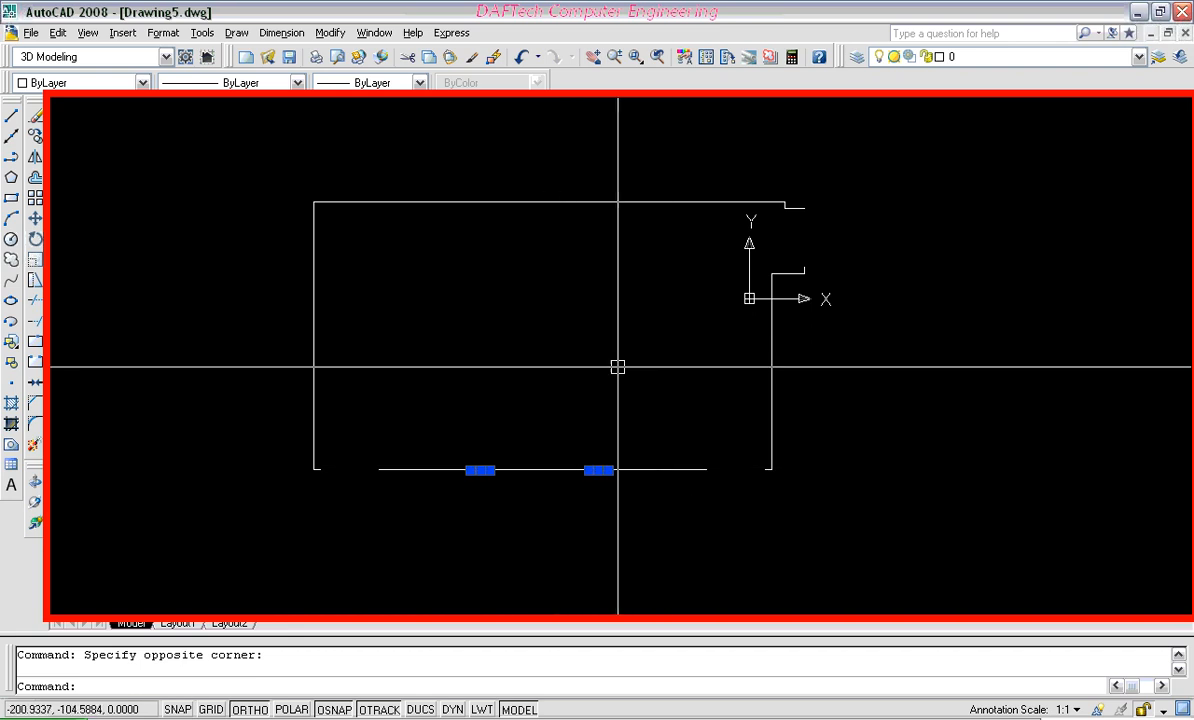
click(570, 157)
click(640, 261)
click(405, 172)
click(488, 274)
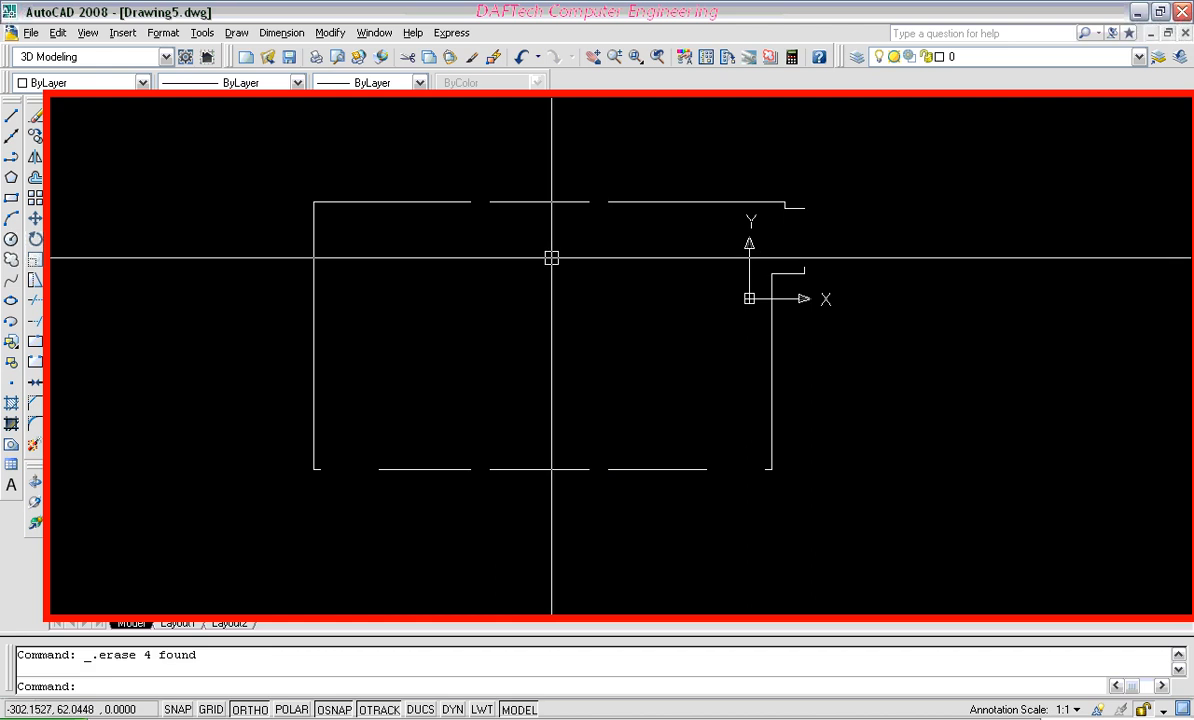
Draw an open U-shaped notch inside the outline with segments 10 units down, 30 units right and 10 units up
scroll(780, 221, up, 2)
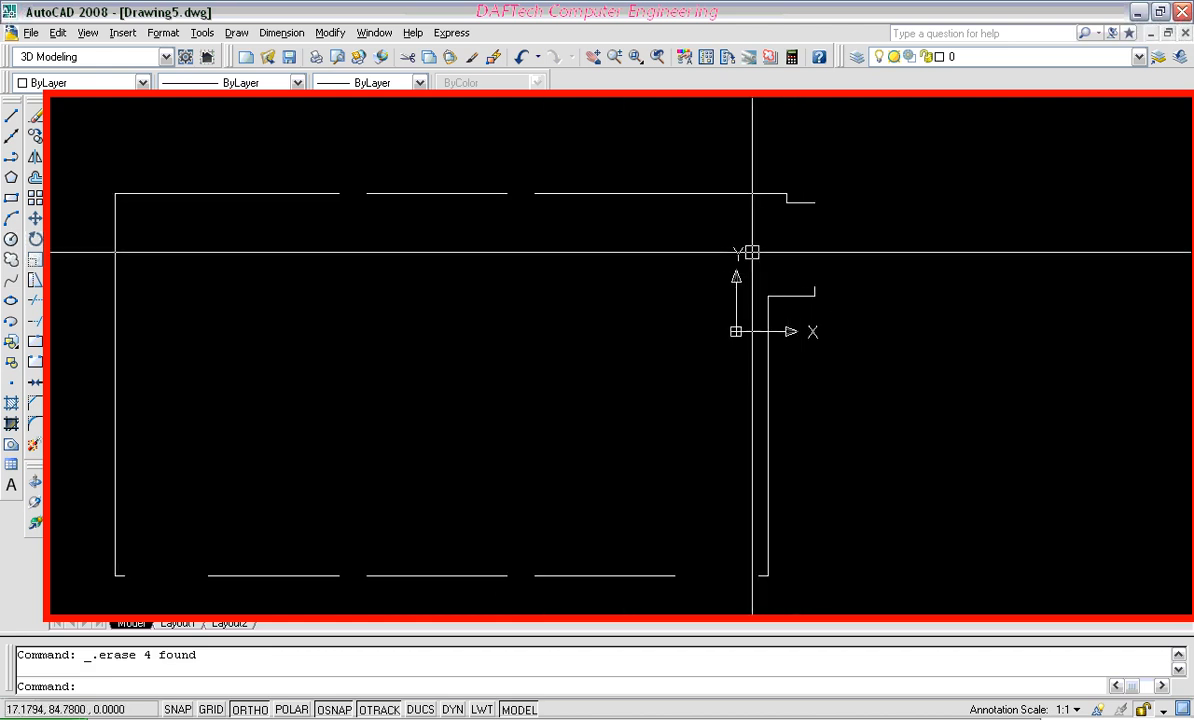
scroll(506, 314, down, 2)
scroll(504, 330, up, 2)
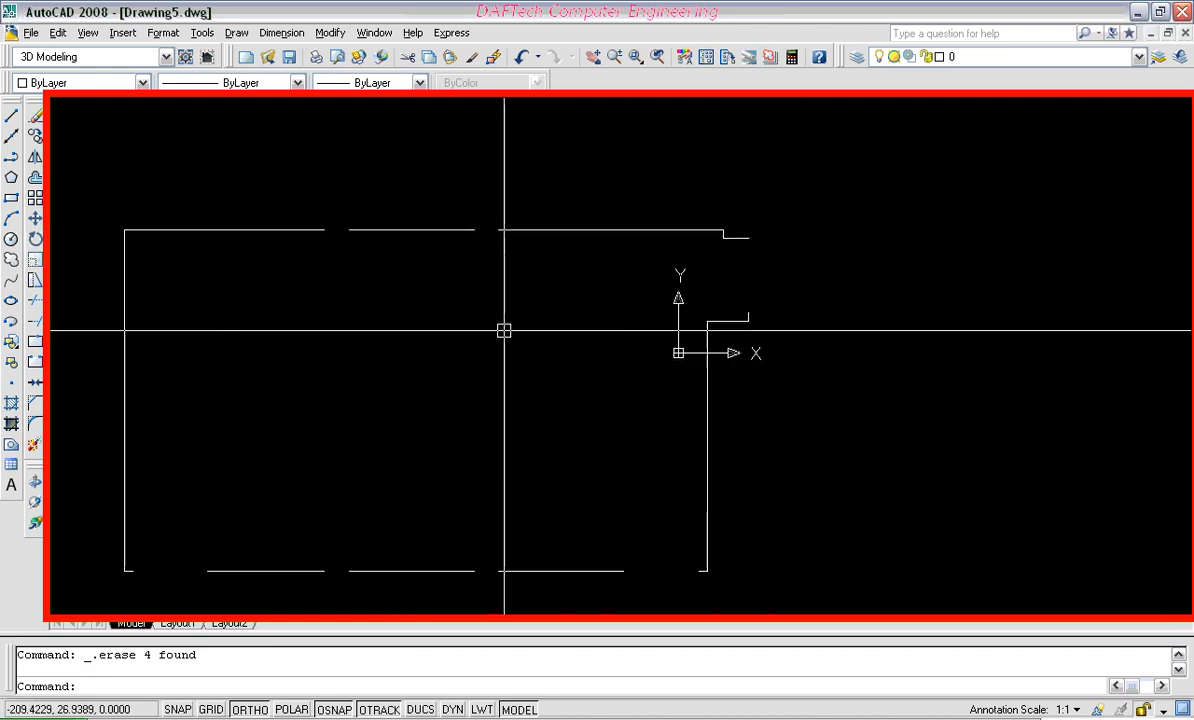
scroll(530, 318, down, 2)
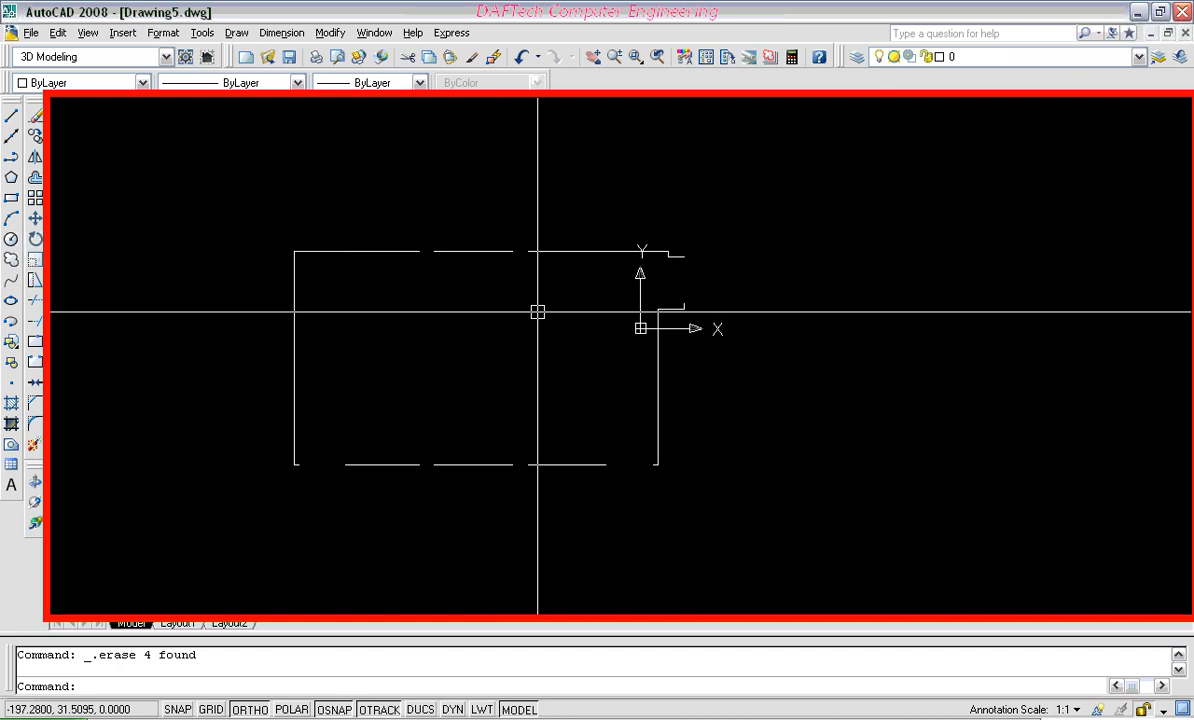
click(12, 138)
click(383, 284)
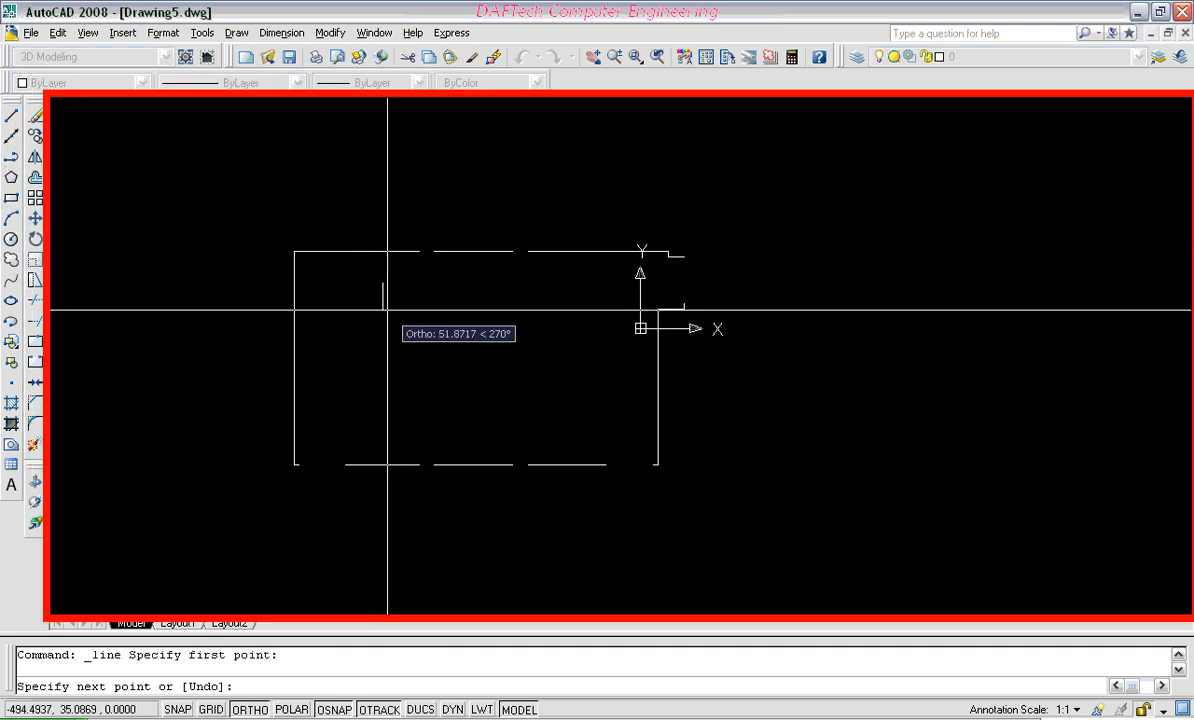
text(10)
key(Return)
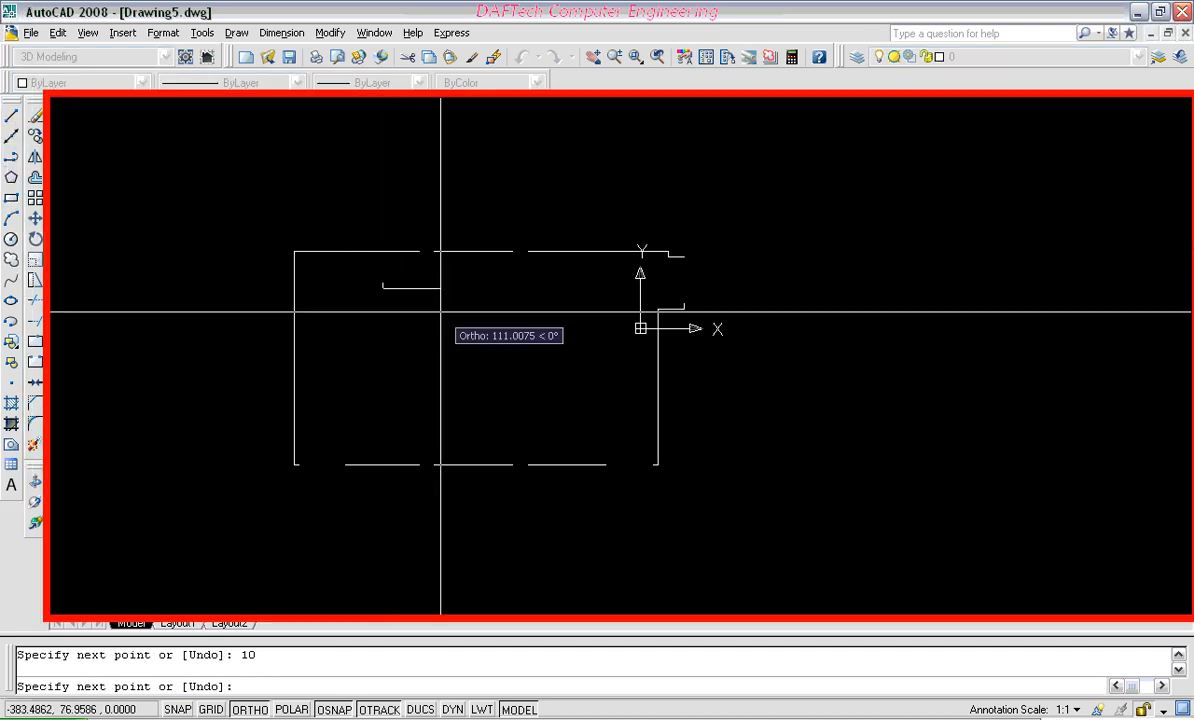
key(Return)
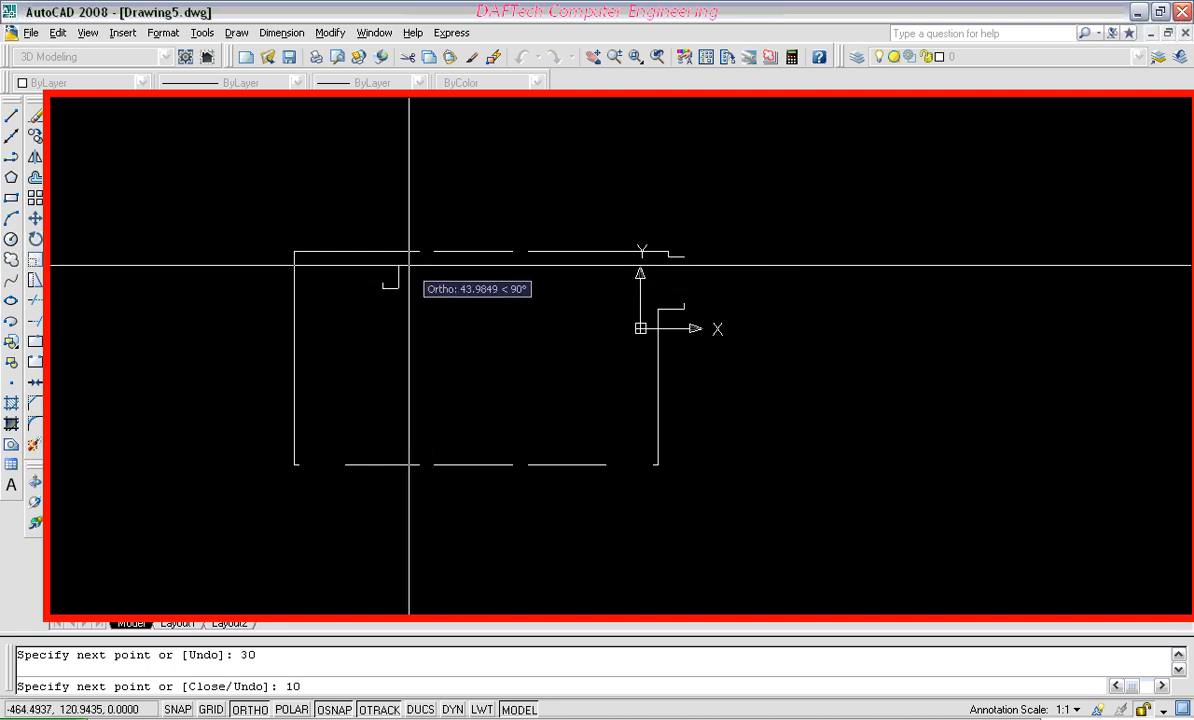
key(Return)
Copy the U-shaped notch from its upper-left end into both gaps of the top edge, and erase the original
scroll(386, 300, up, 3)
click(429, 248)
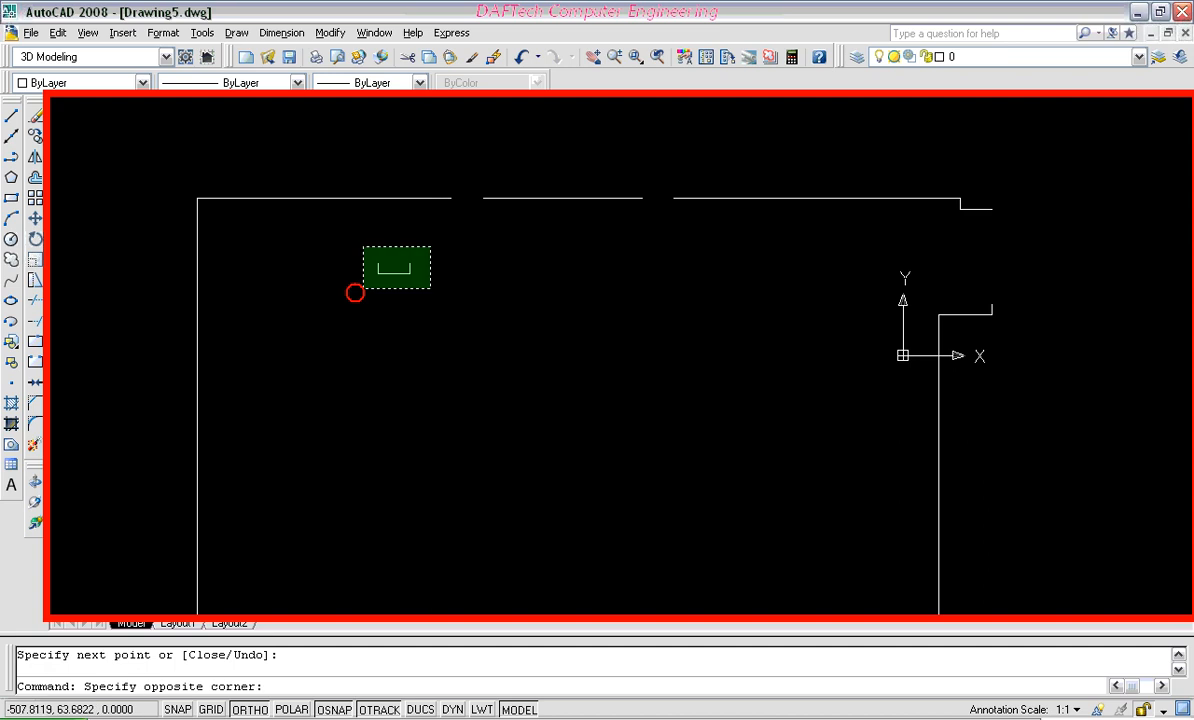
click(362, 288)
click(35, 135)
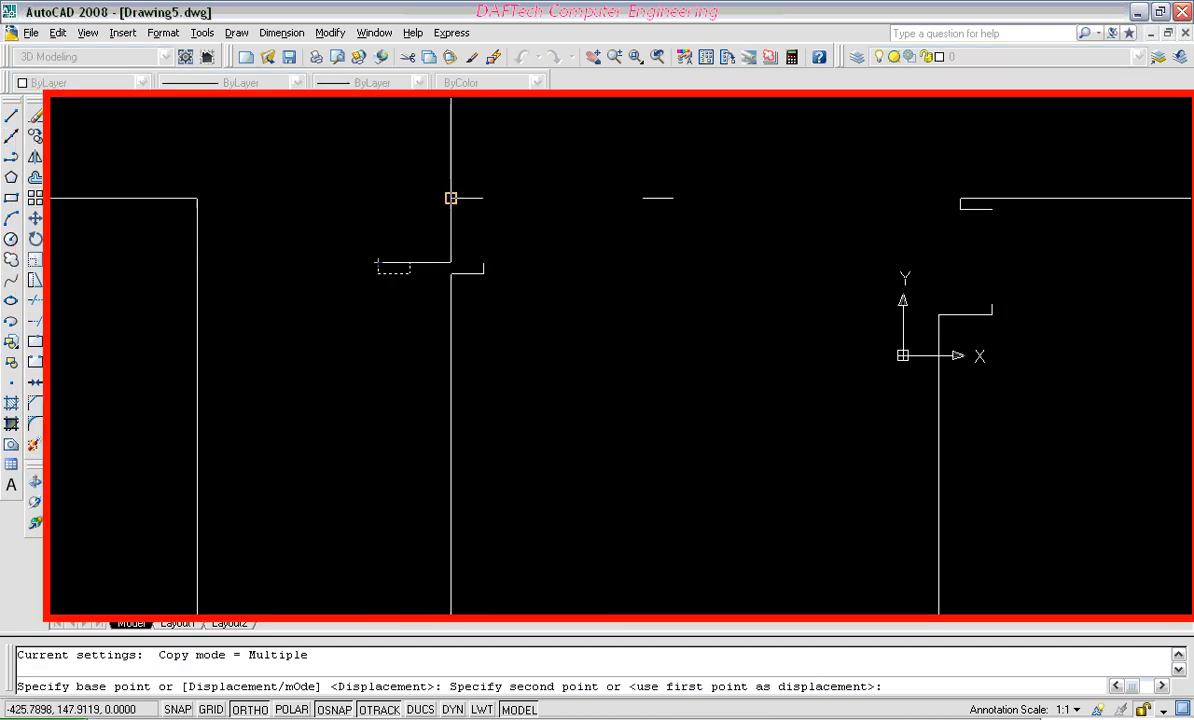
click(451, 199)
click(643, 200)
key(Return)
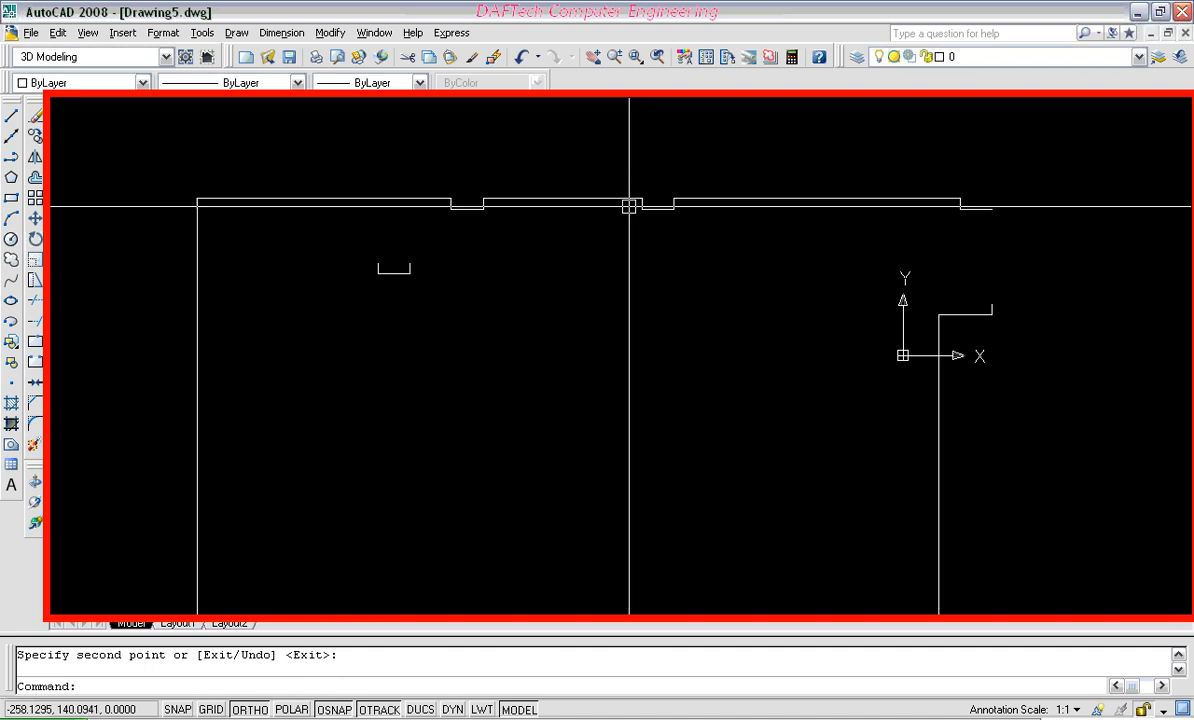
click(440, 253)
click(317, 327)
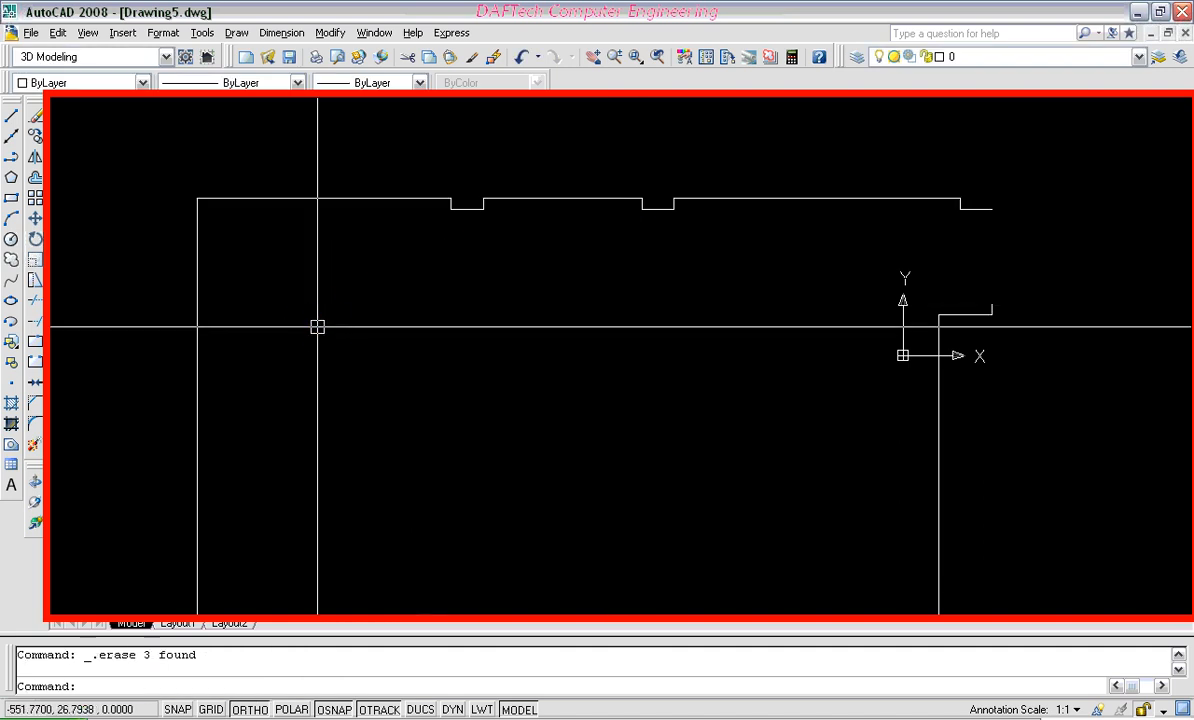
Mirror both top-edge notches about a horizontal line through the left wall's midpoint into the bottom gaps, keeping the originals
scroll(360, 290, down, 2)
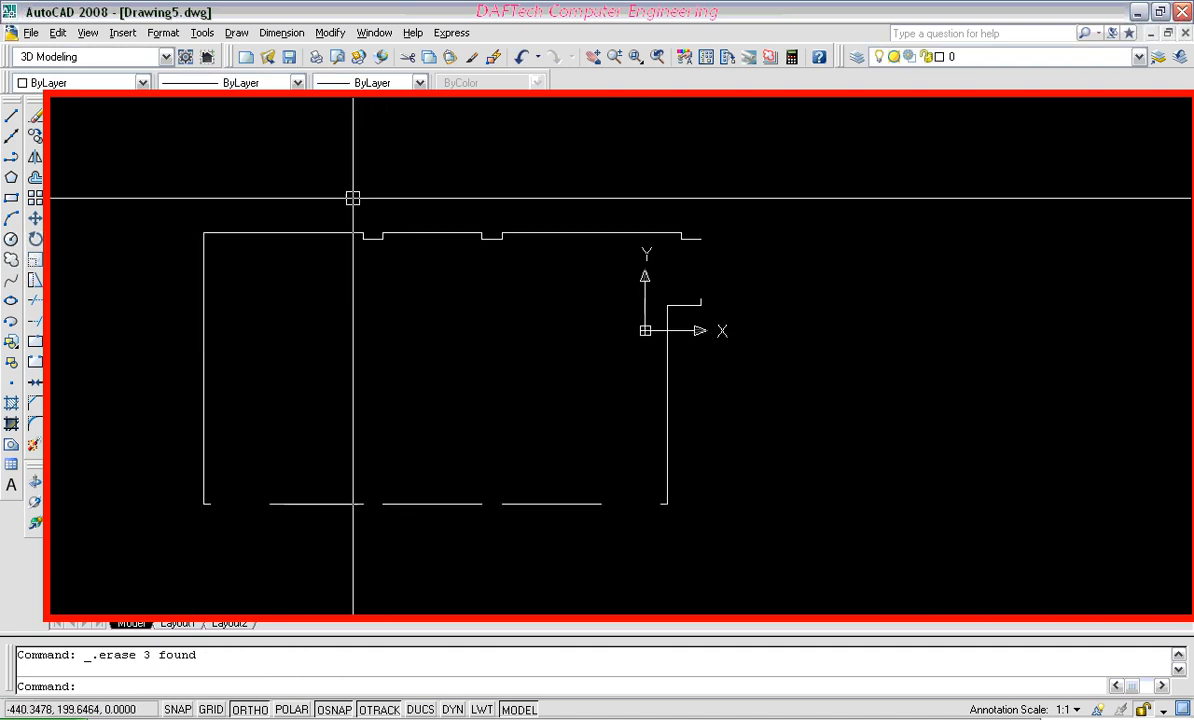
click(353, 198)
click(412, 289)
click(448, 197)
click(517, 290)
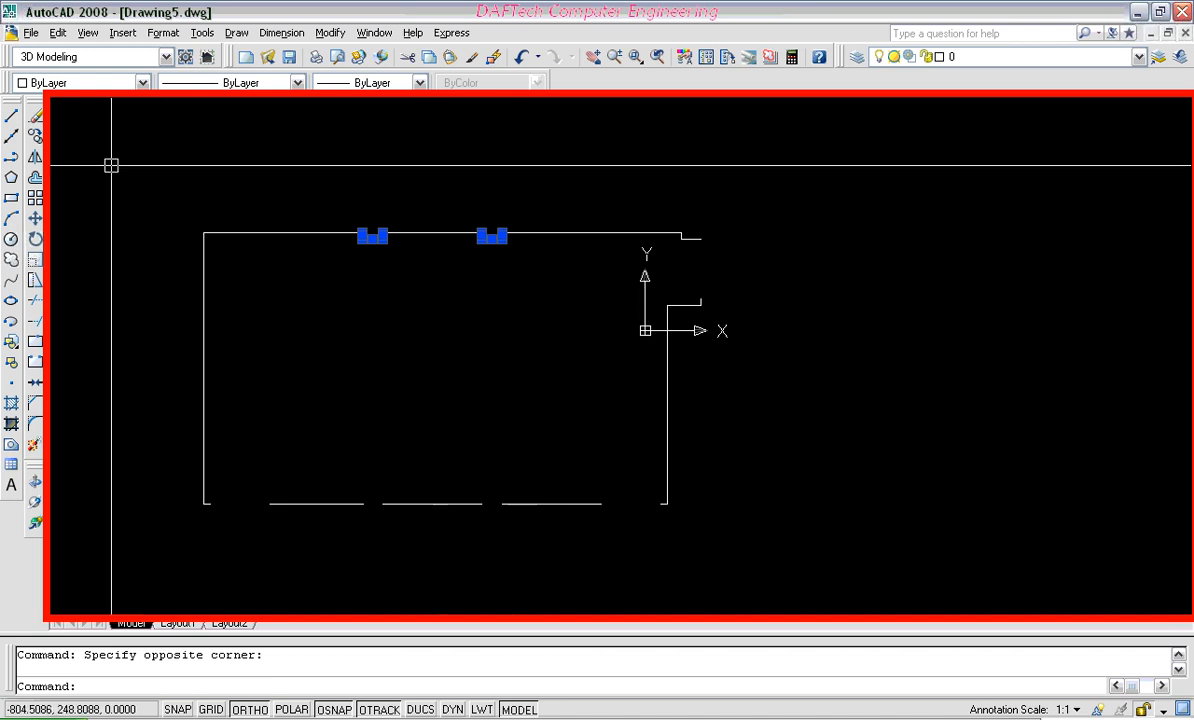
click(35, 158)
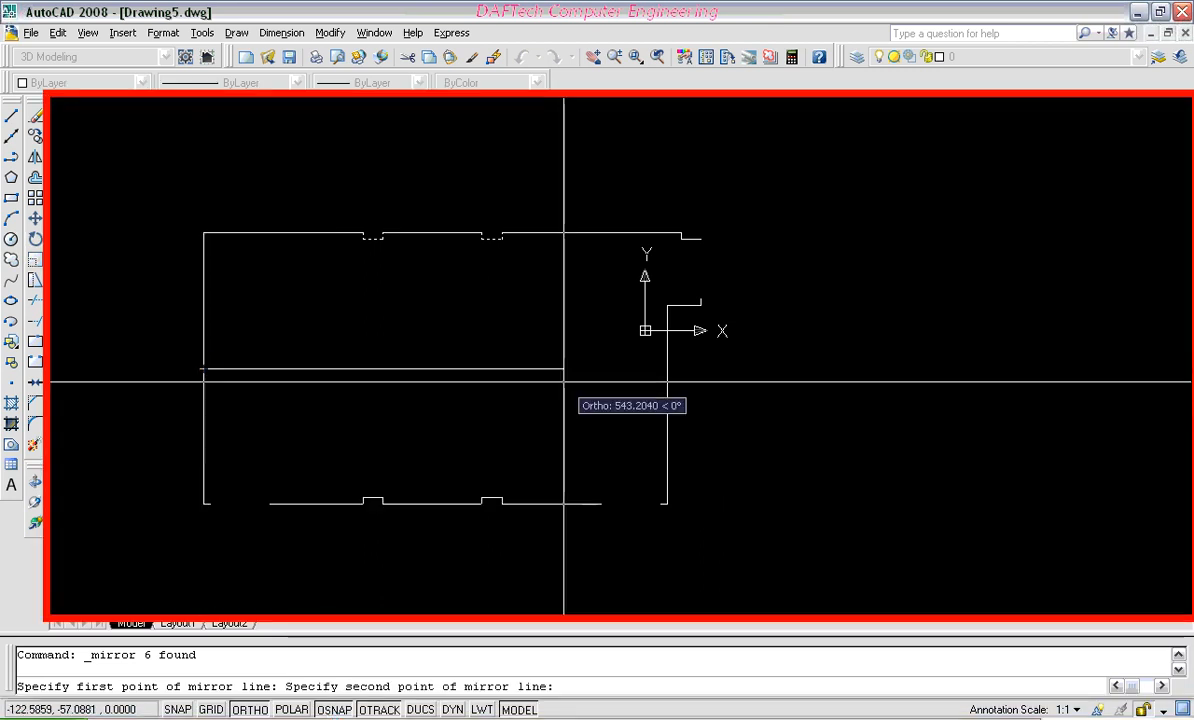
click(816, 384)
key(Return)
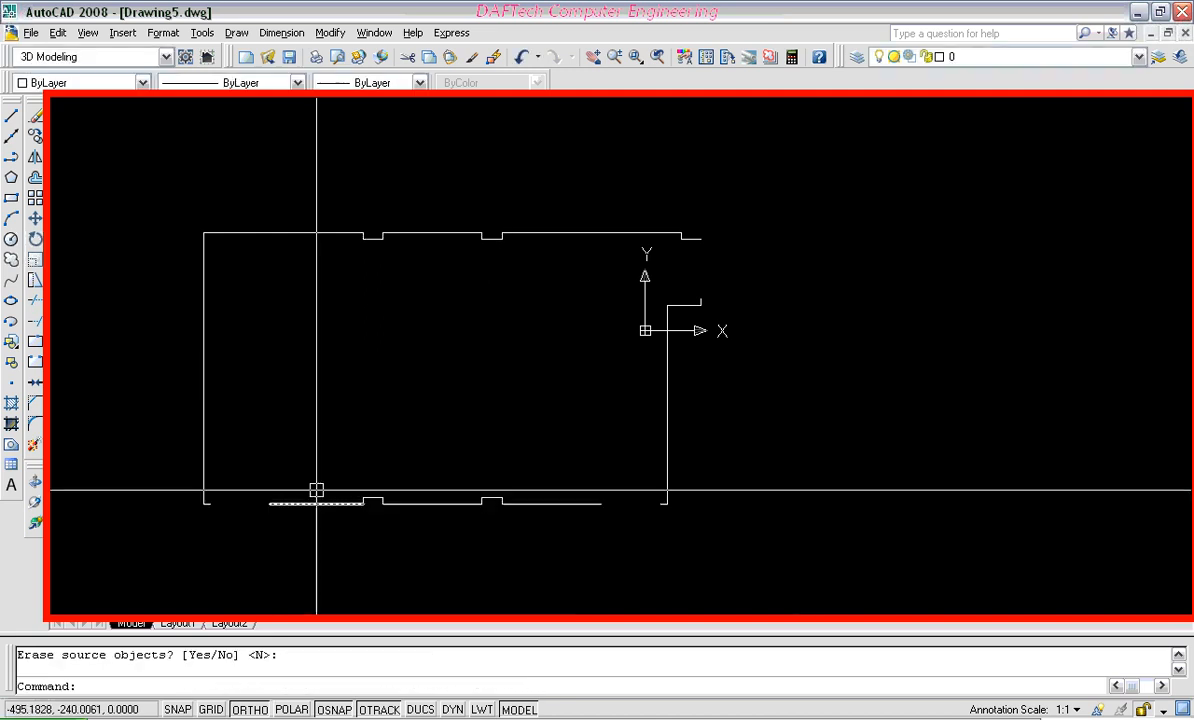
Offset the leftmost segment of the top edge 20 units upward, outside the outline
middle_drag(336, 530, 374, 501)
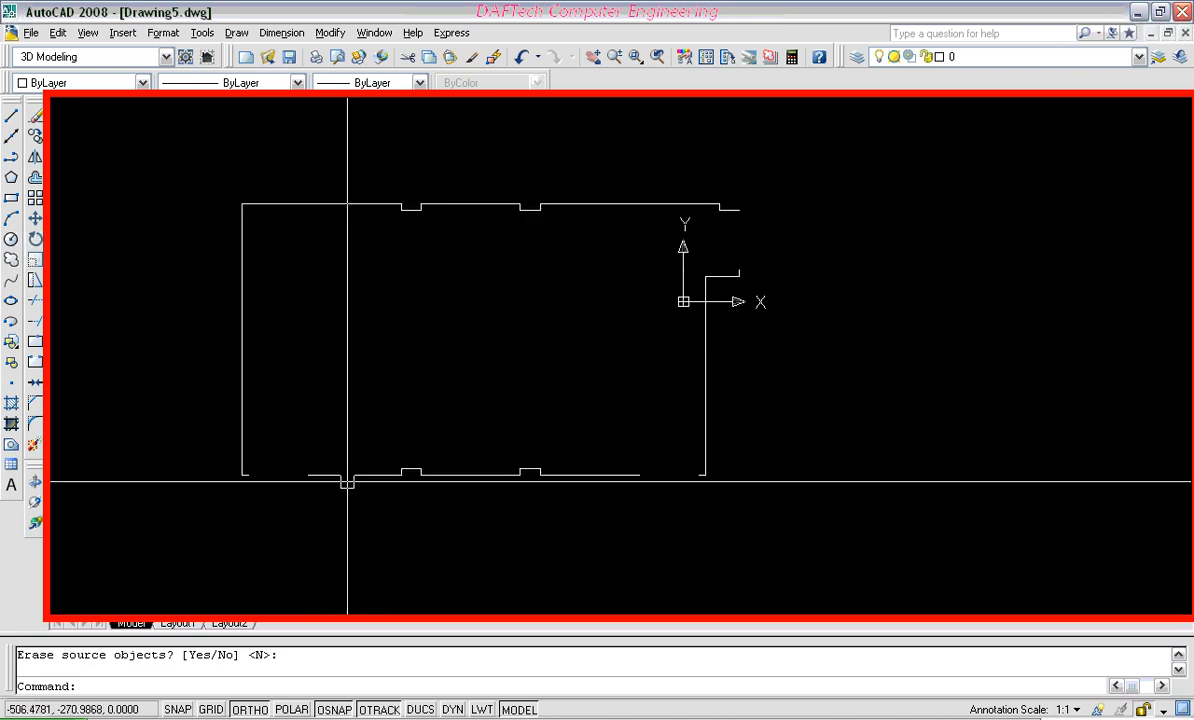
middle_drag(308, 325, 322, 376)
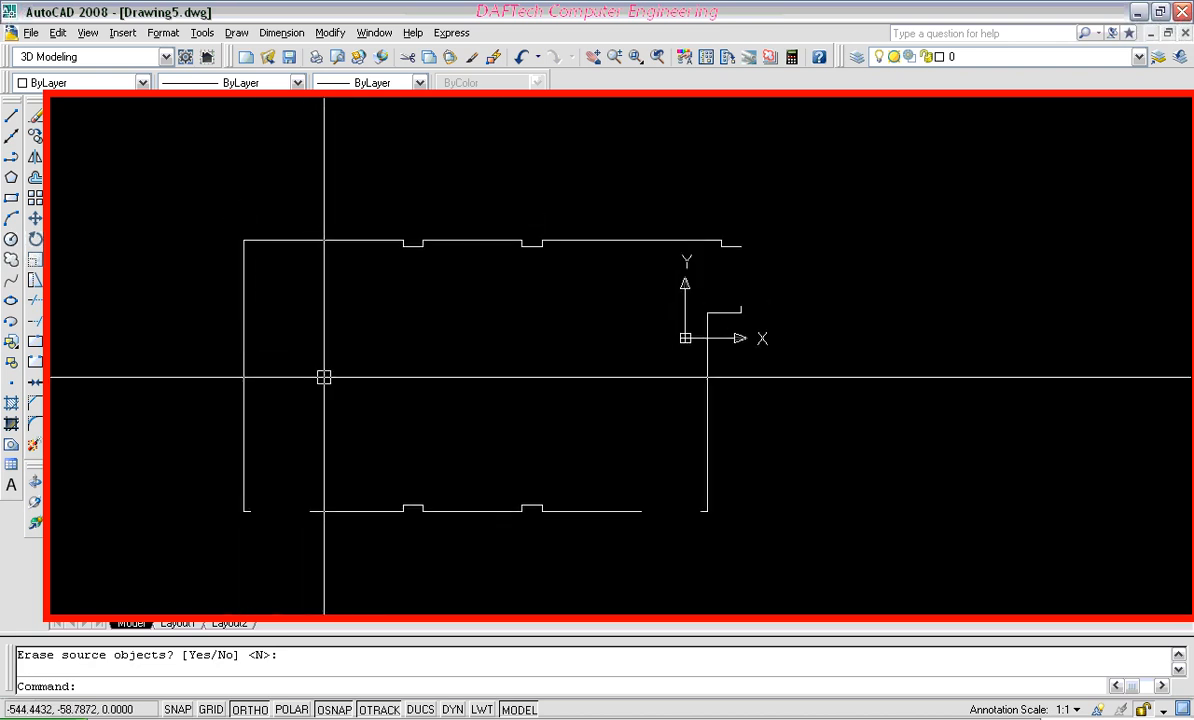
click(35, 178)
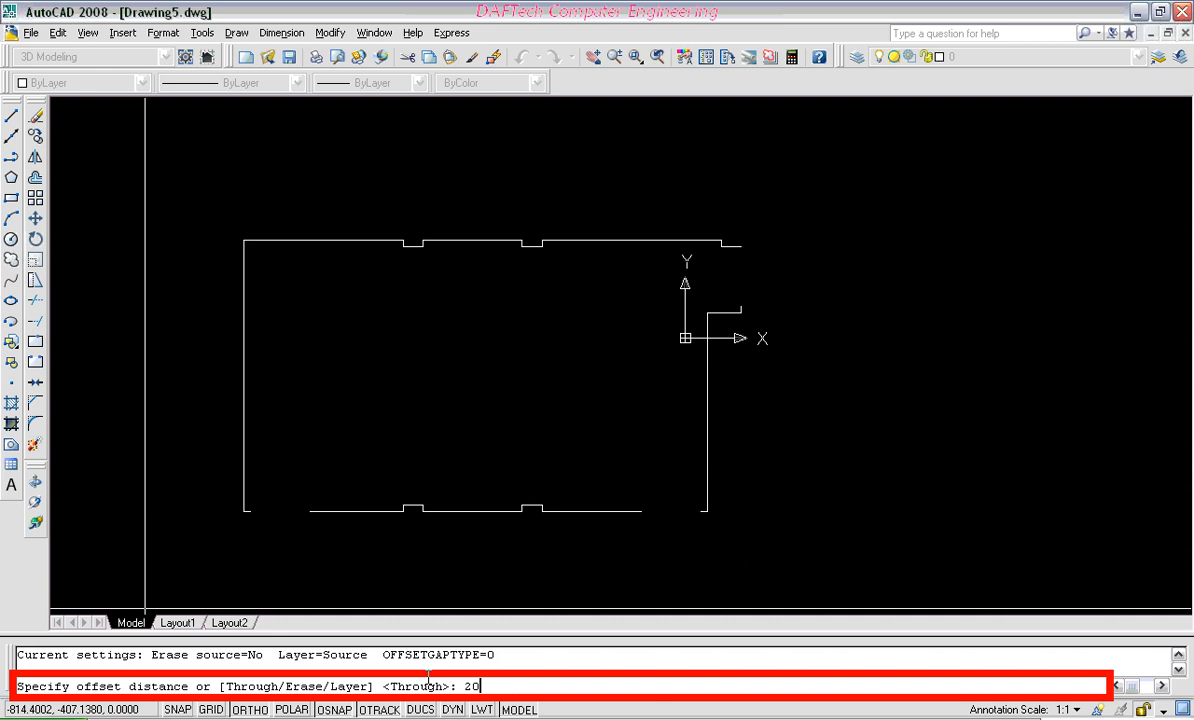
text(20)
key(Return)
click(300, 241)
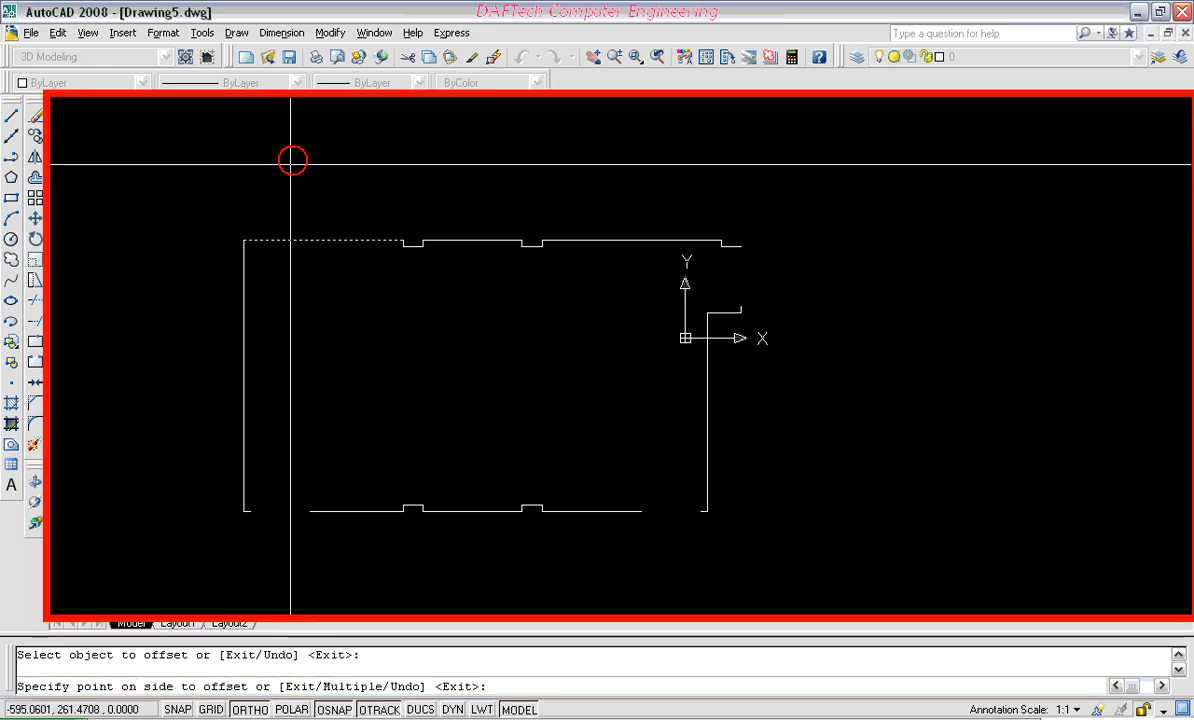
click(292, 160)
key(Return)
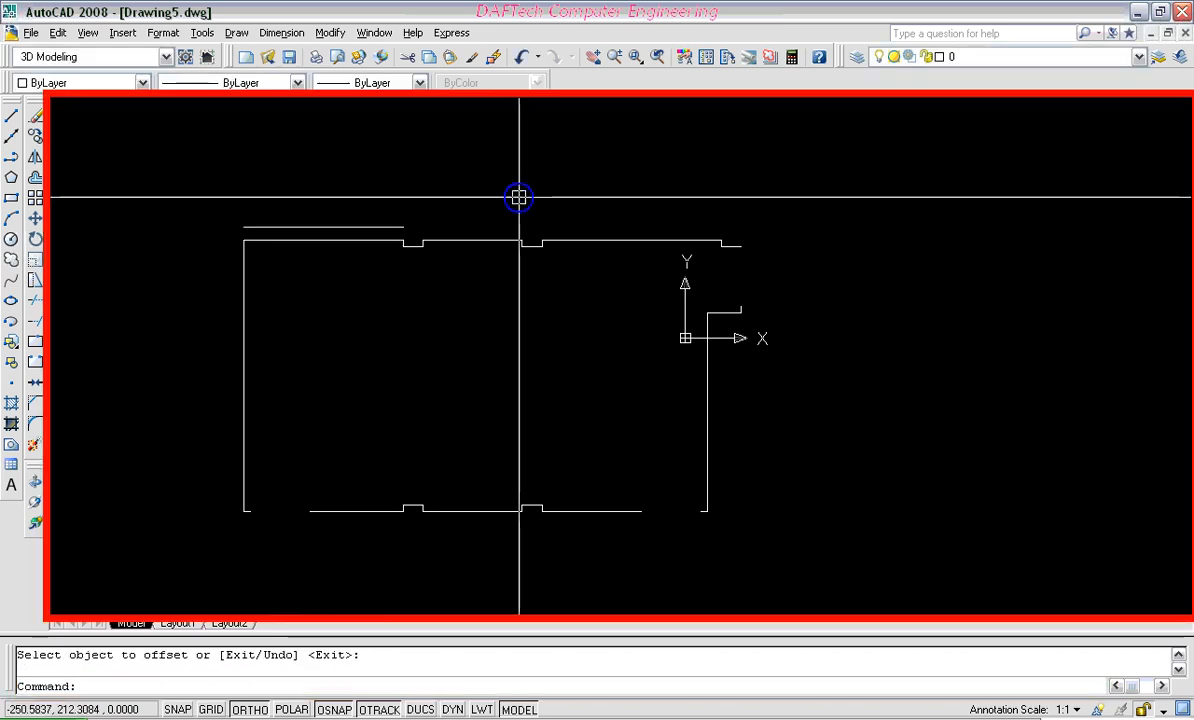
Stretch the right end of the offset top line horizontally well past the right-hand projection
click(320, 230)
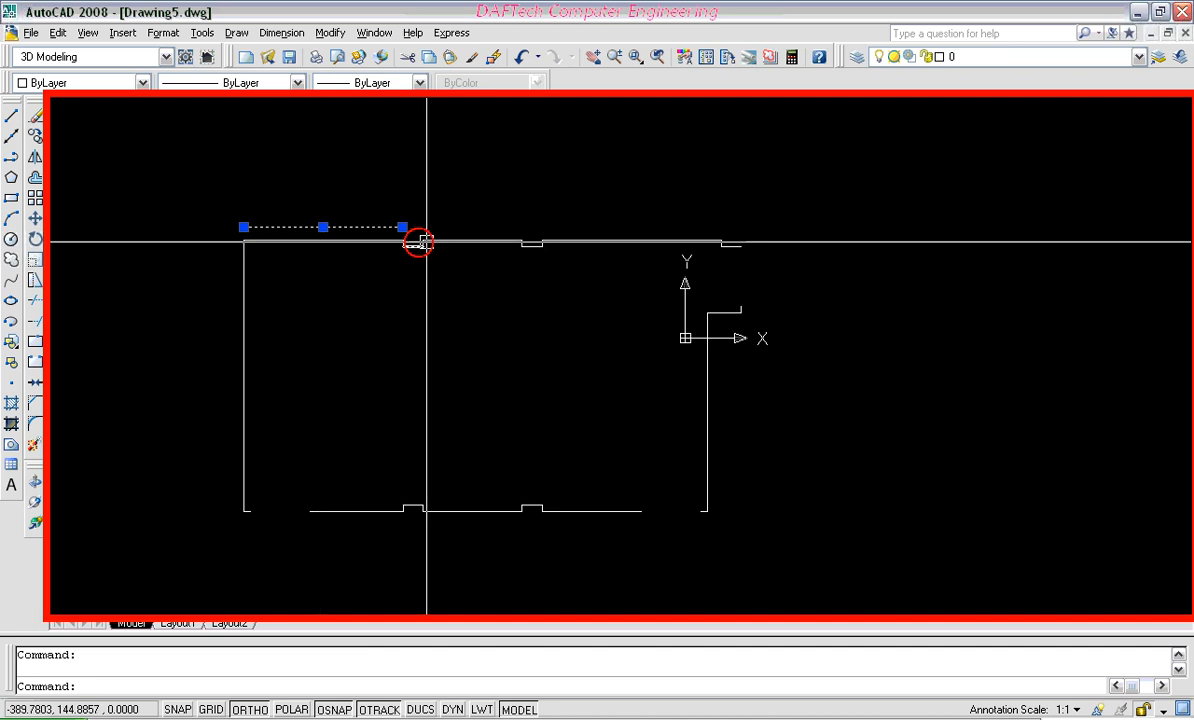
click(403, 227)
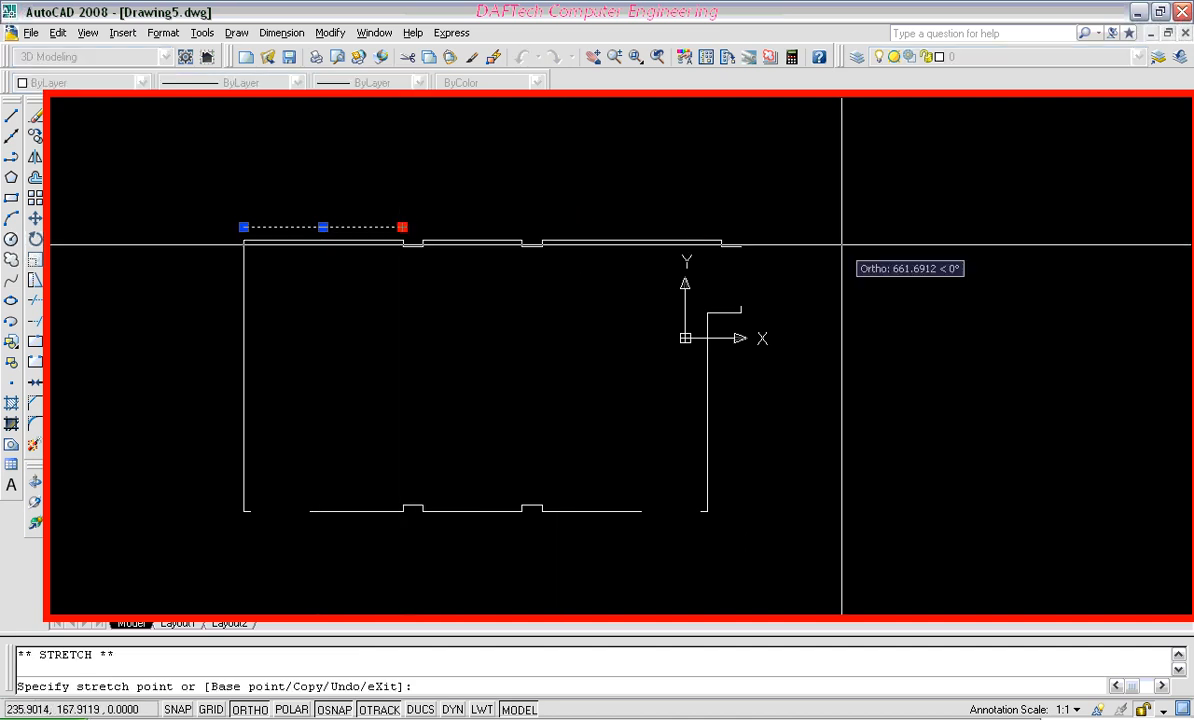
click(862, 244)
key(Return)
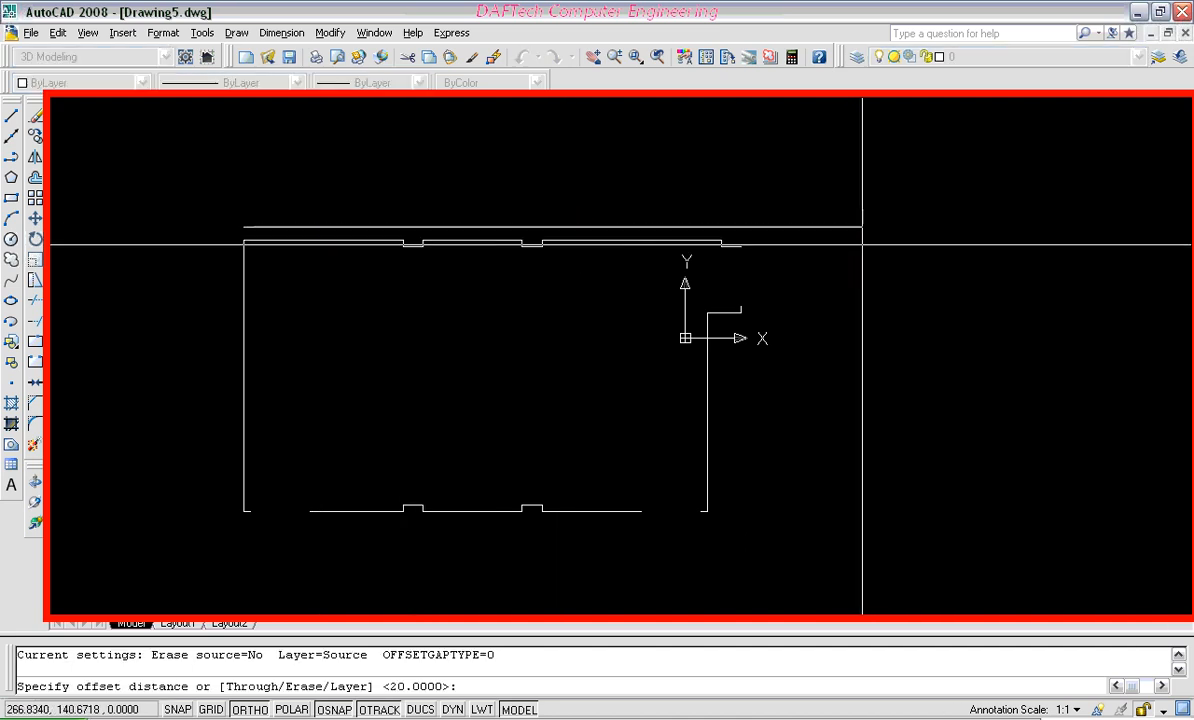
key(Escape)
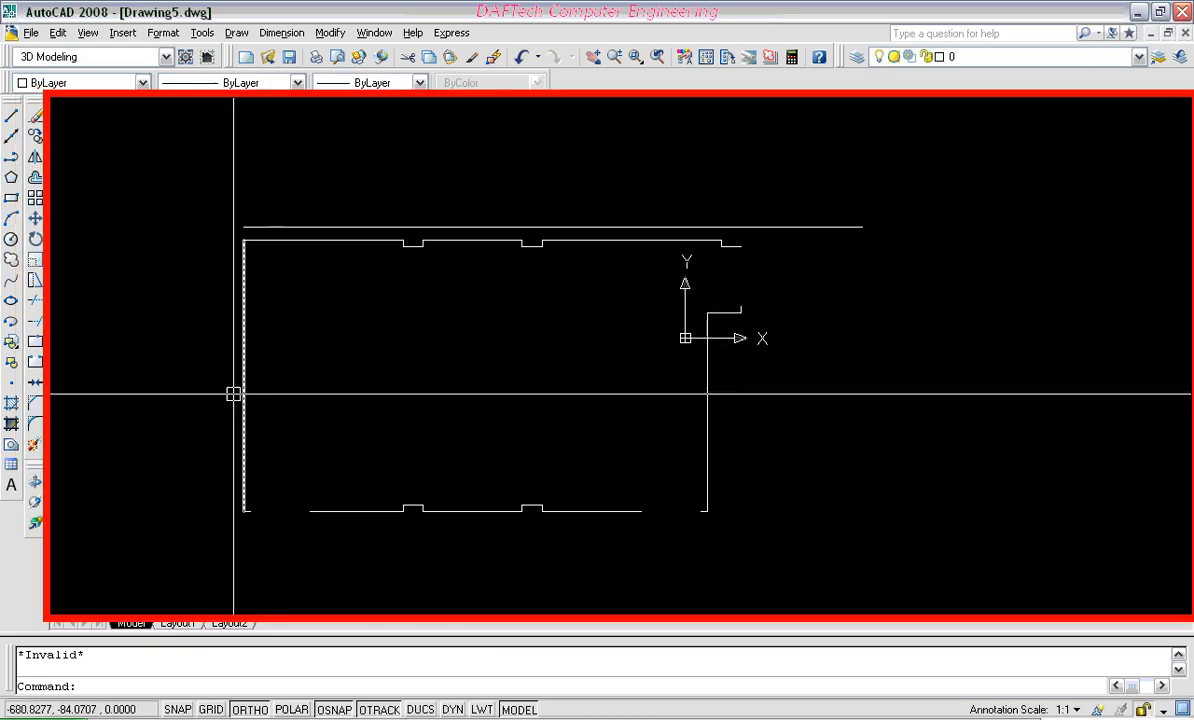
Offset the left vertical wall line 20 units outward to the left
click(36, 179)
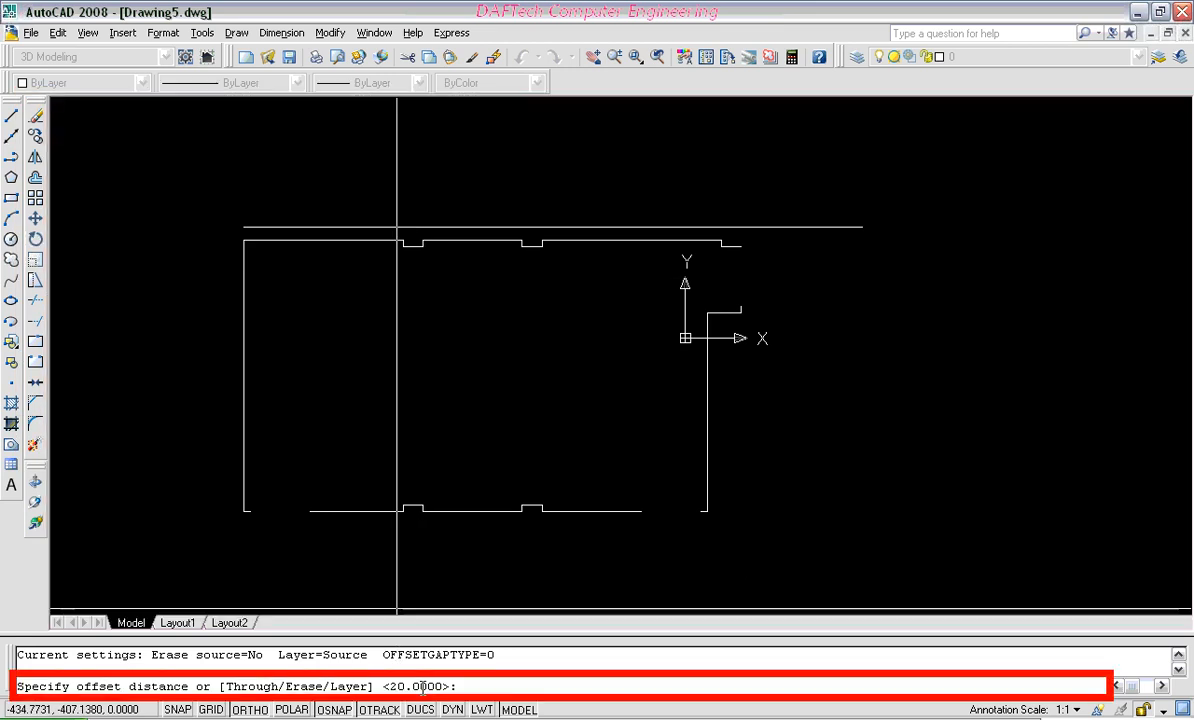
key(Return)
click(244, 352)
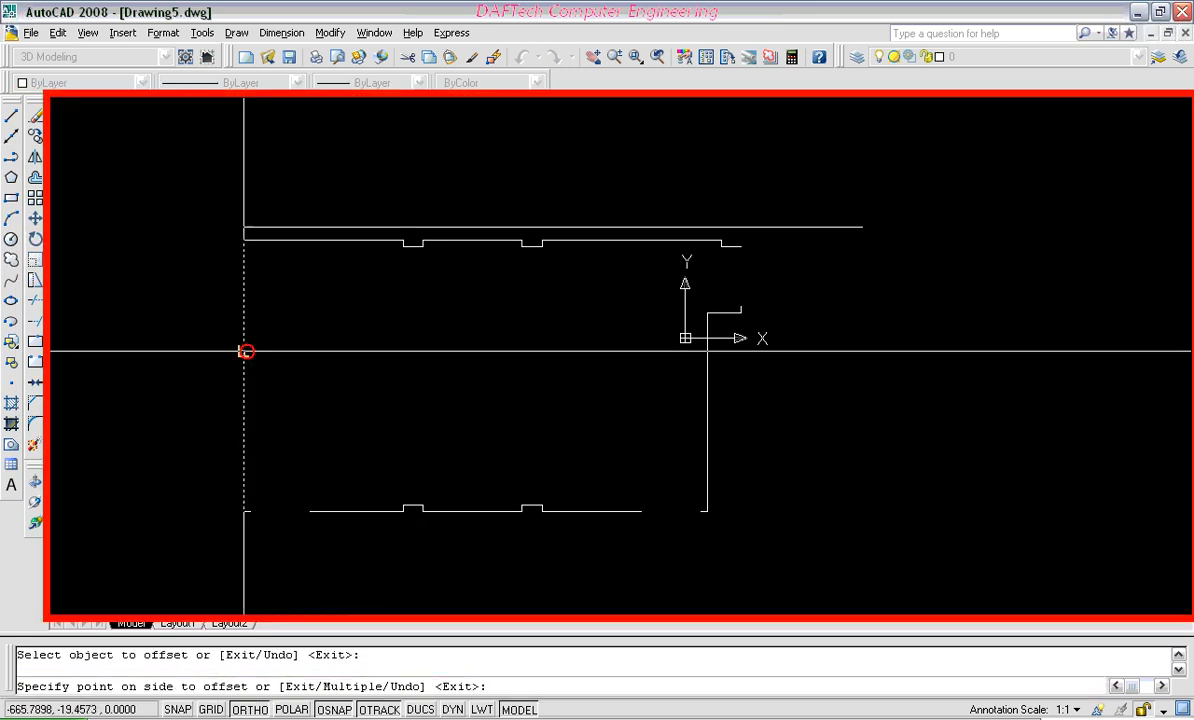
click(83, 368)
key(Return)
Stretch both ends of the outer left line vertically beyond the top and bottom of the outline
click(230, 307)
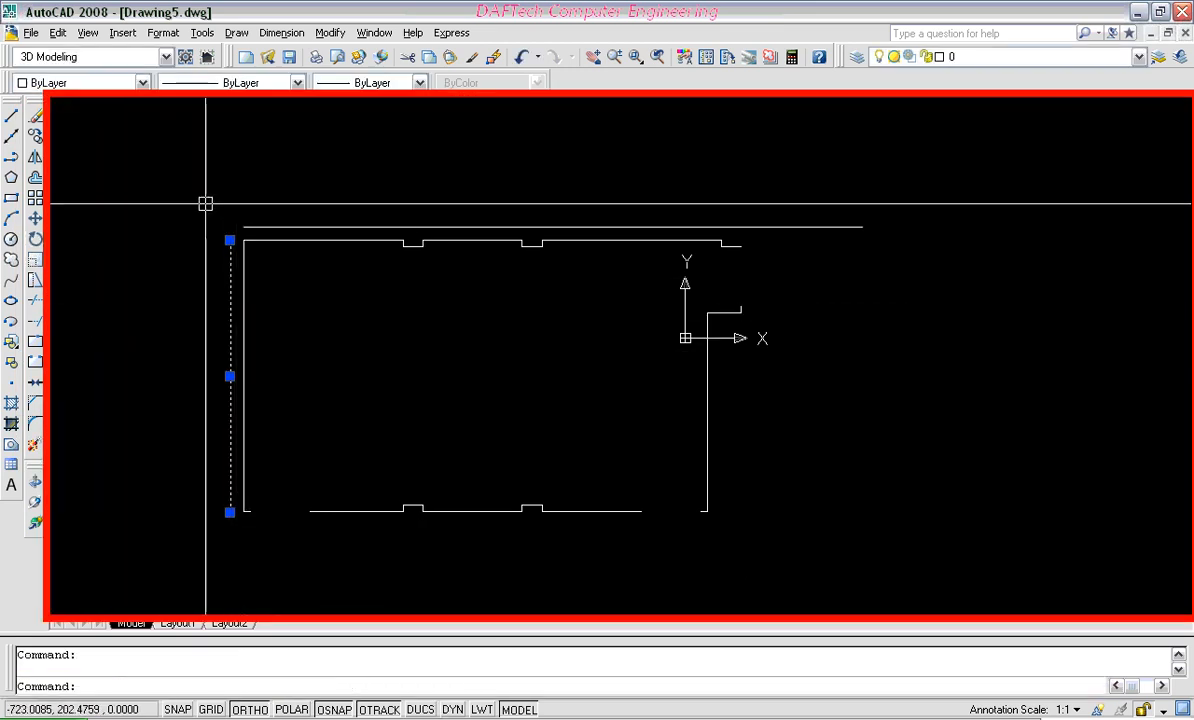
click(230, 240)
click(230, 190)
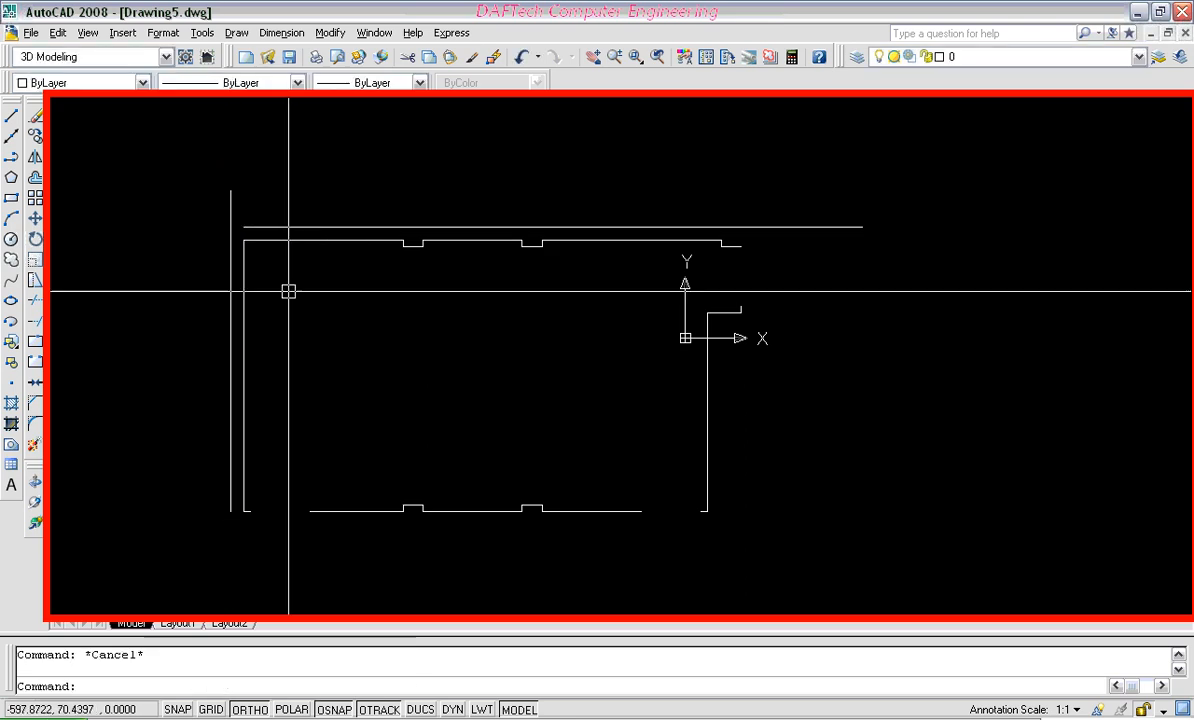
click(230, 512)
click(240, 562)
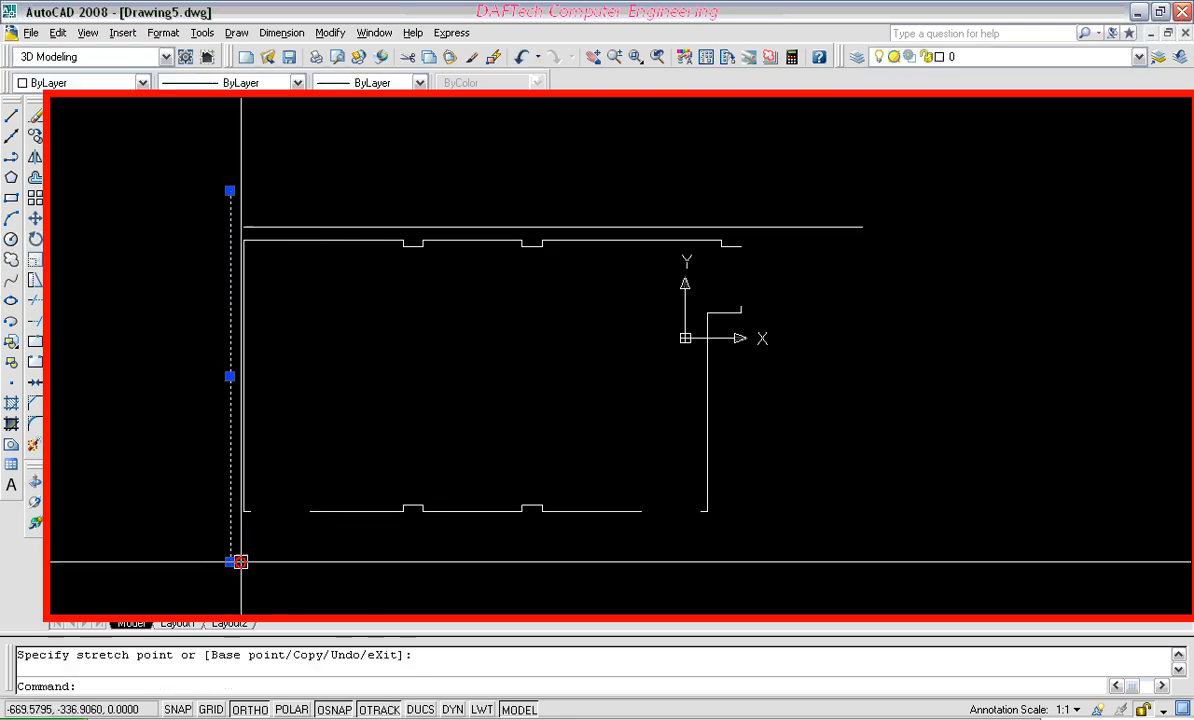
Offset the leftmost long segment of the bottom edge 20 units downward, outside the outline
middle_drag(259, 562, 284, 497)
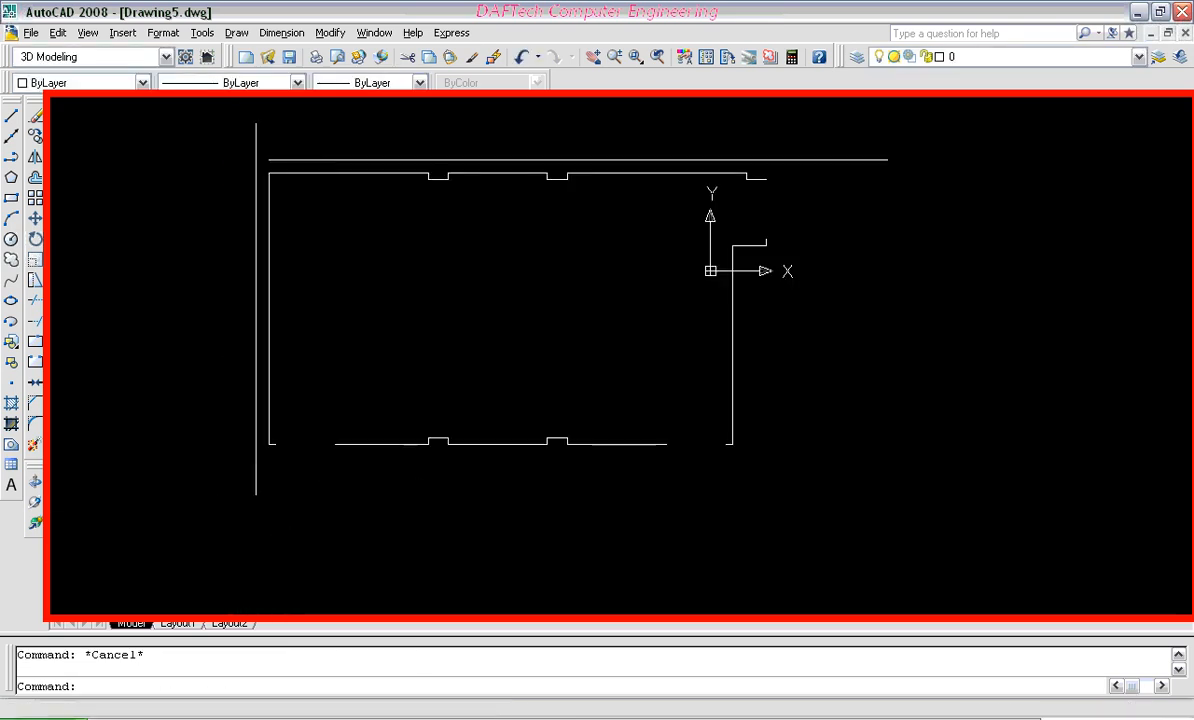
click(35, 178)
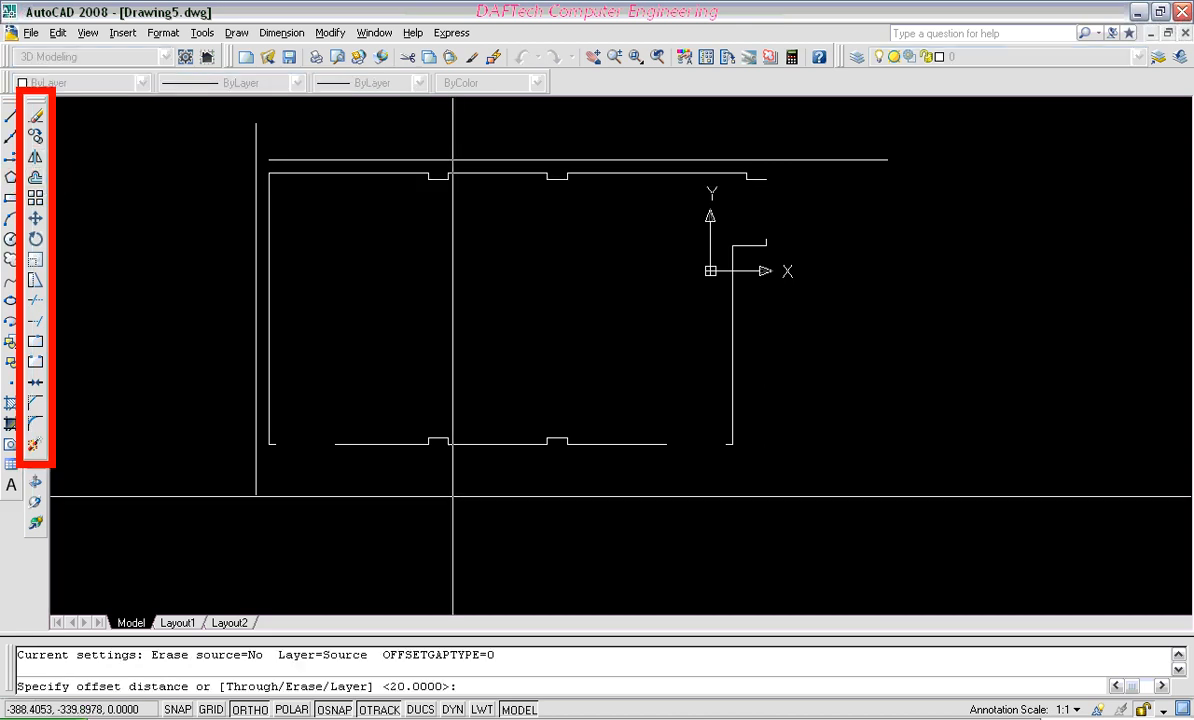
key(Return)
click(360, 447)
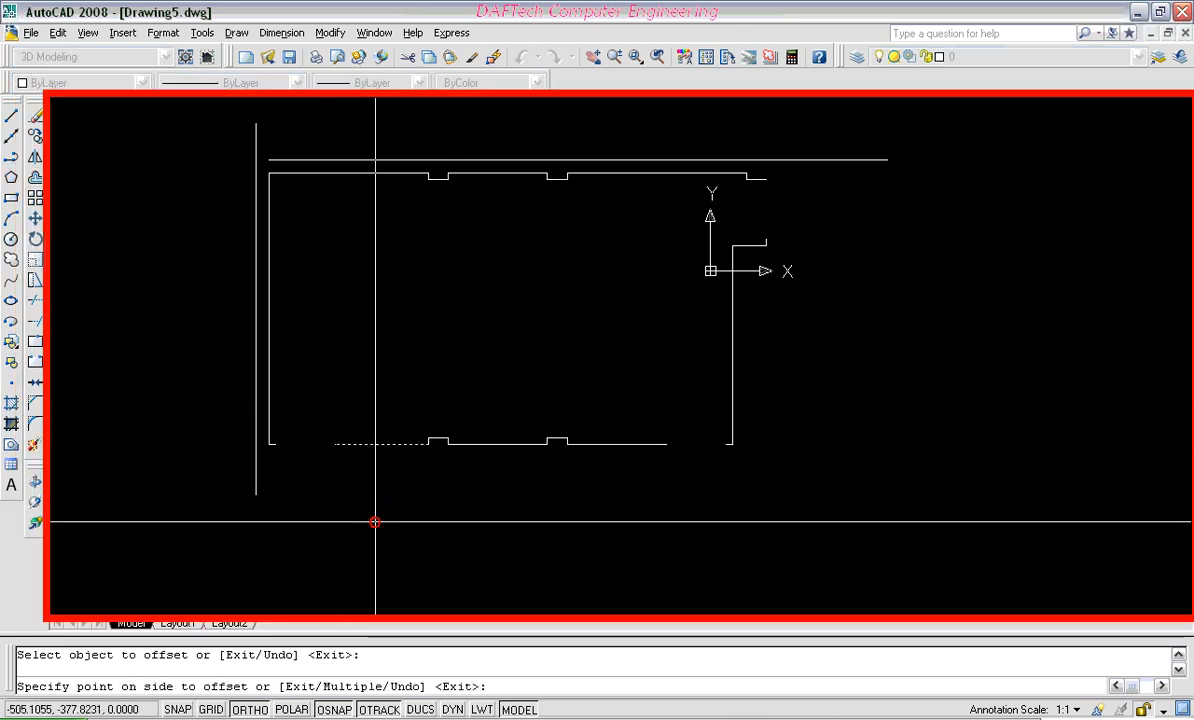
click(373, 520)
key(Return)
Extend the outer bottom and outer top lines to meet the outer left line
click(35, 321)
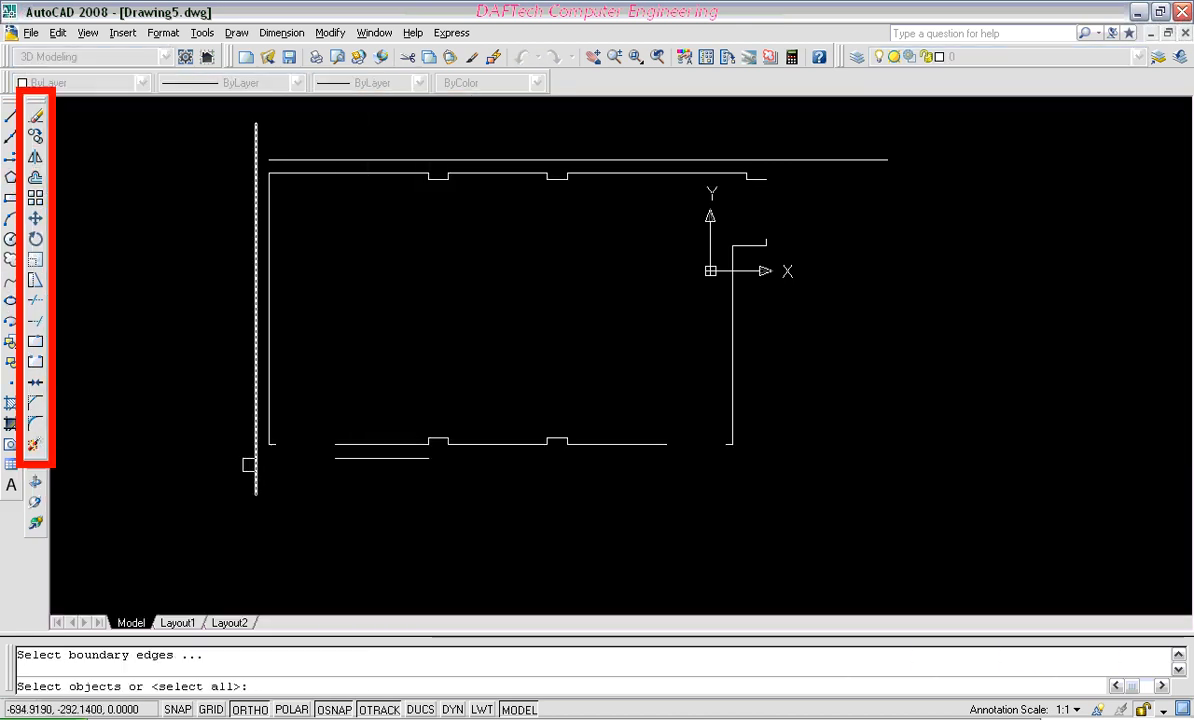
click(255, 463)
key(Return)
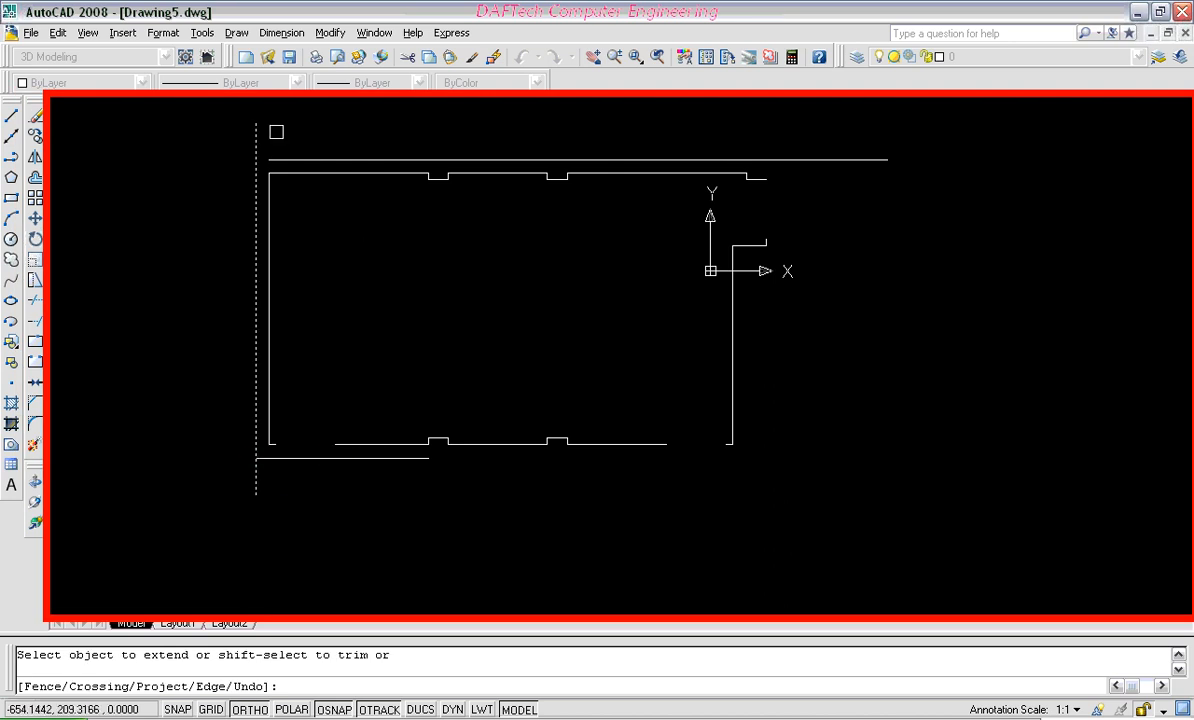
click(276, 159)
key(Return)
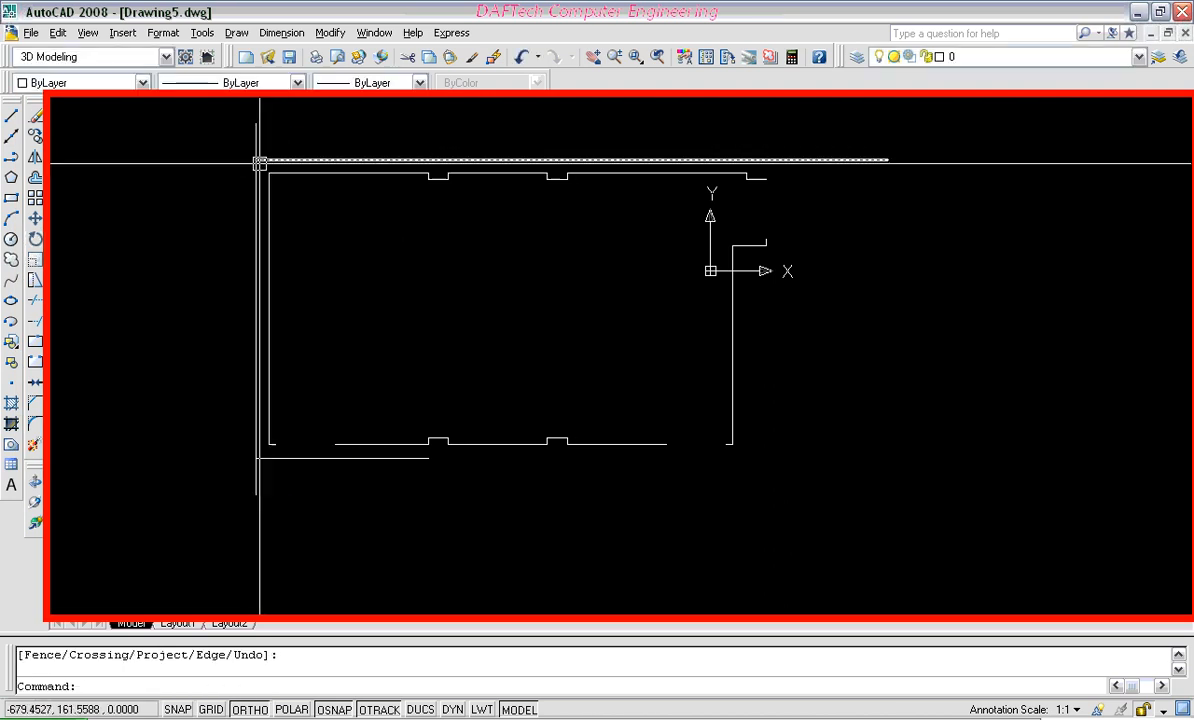
Trim the outer left line's overhanging ends at the outer top and bottom lines
click(36, 302)
click(279, 460)
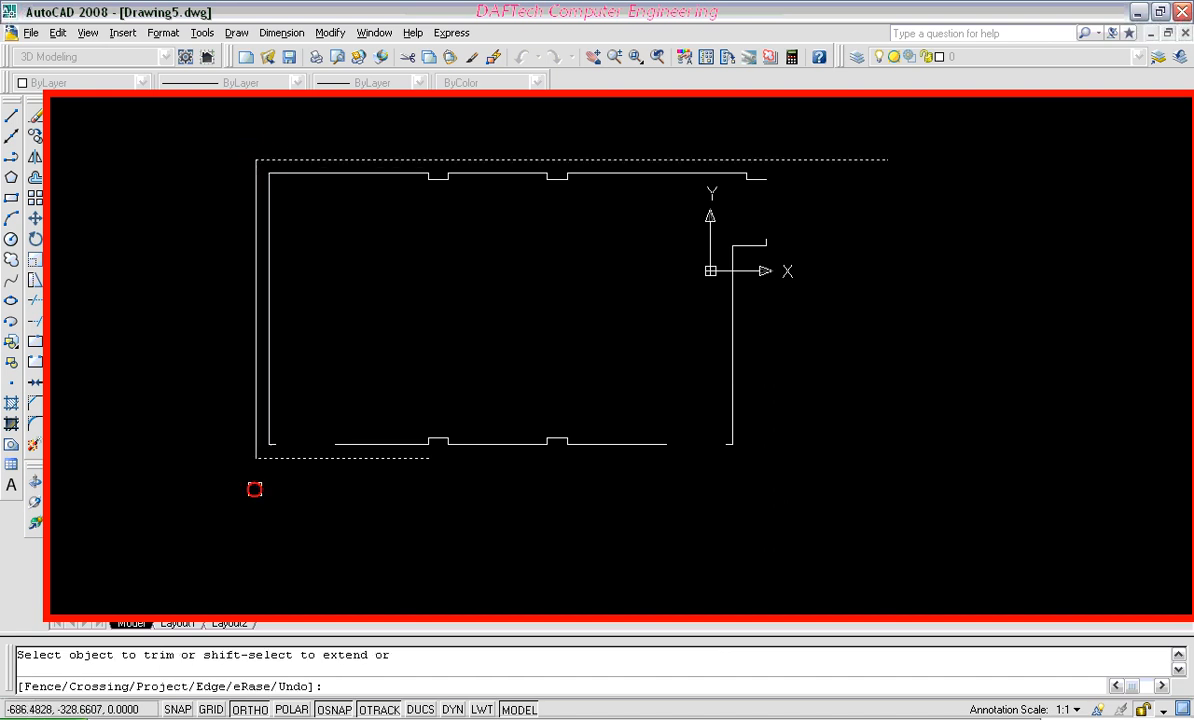
key(Return)
Stretch the right end of the outer bottom line horizontally past the right vertical wall
click(421, 458)
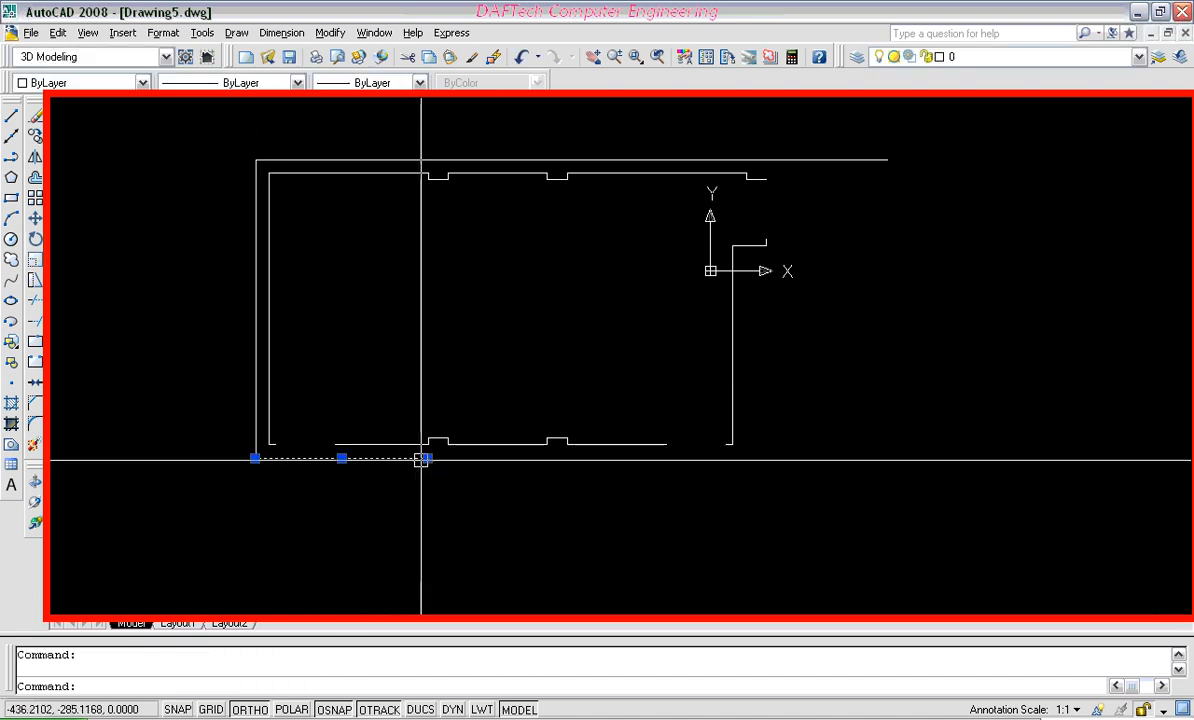
click(424, 458)
click(806, 489)
key(Return)
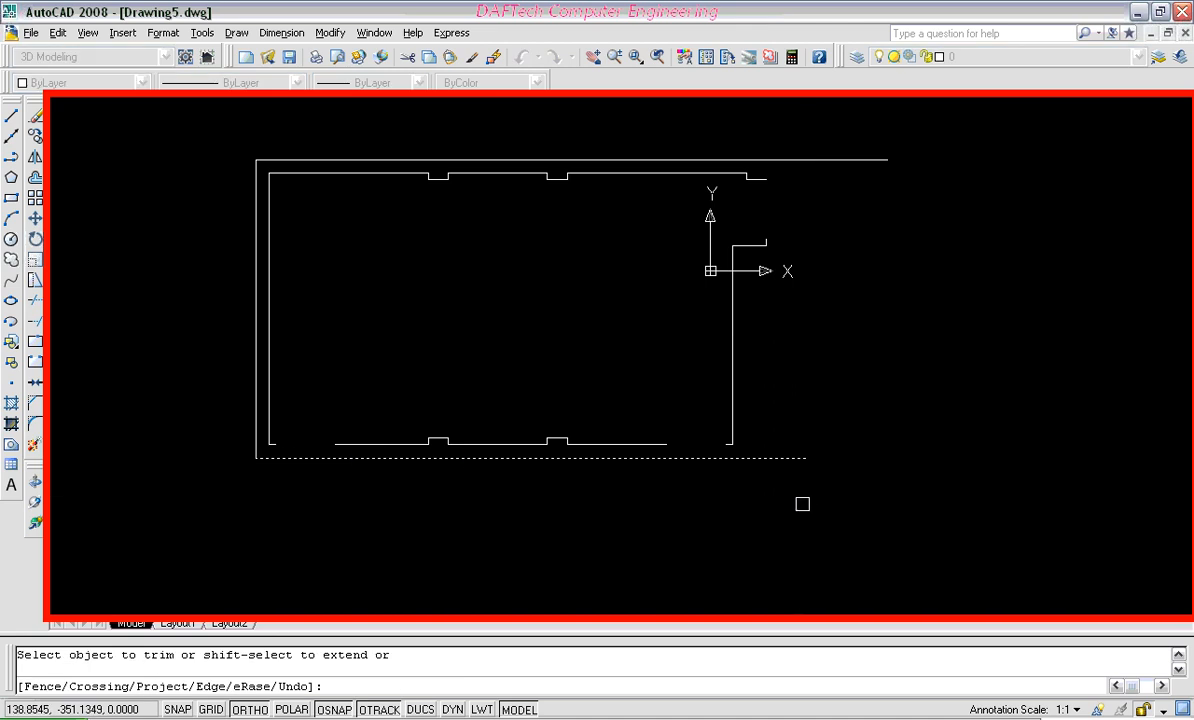
key(Escape)
Offset the right vertical wall line 20 units outward to the right
click(35, 177)
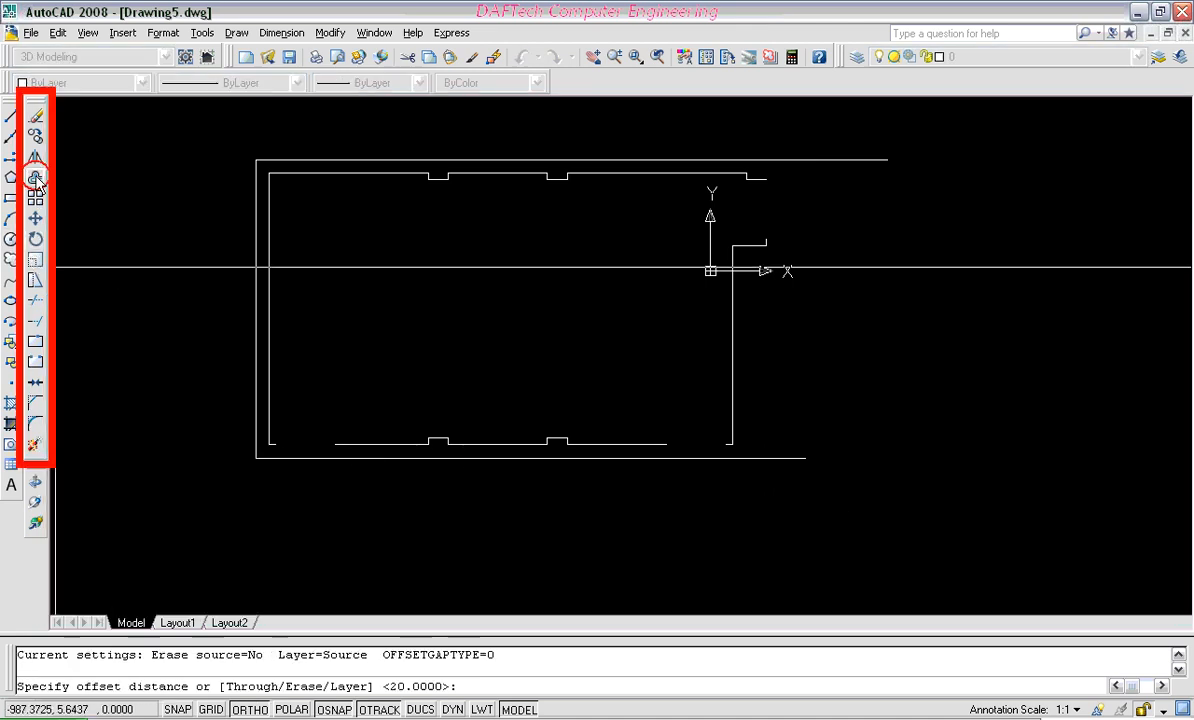
key(Return)
click(731, 372)
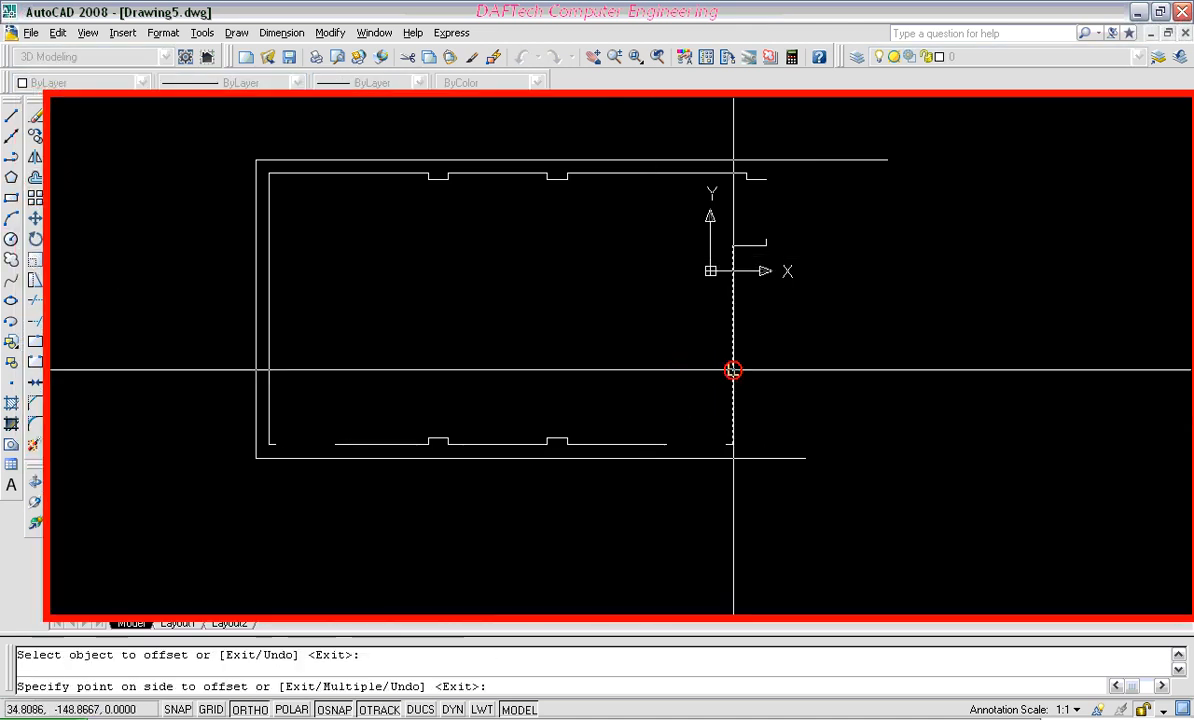
click(831, 370)
key(Return)
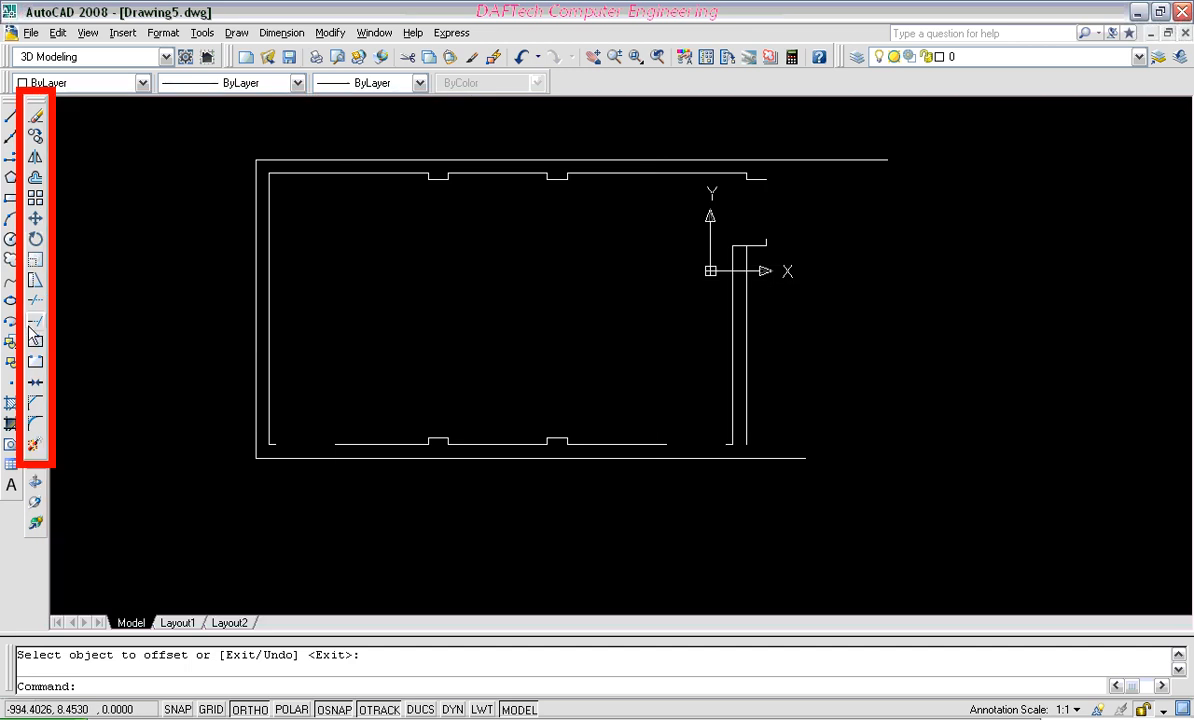
Extend the outer right line down to the outer bottom line and trim the bottom line's overhang beyond that corner
click(35, 321)
click(774, 458)
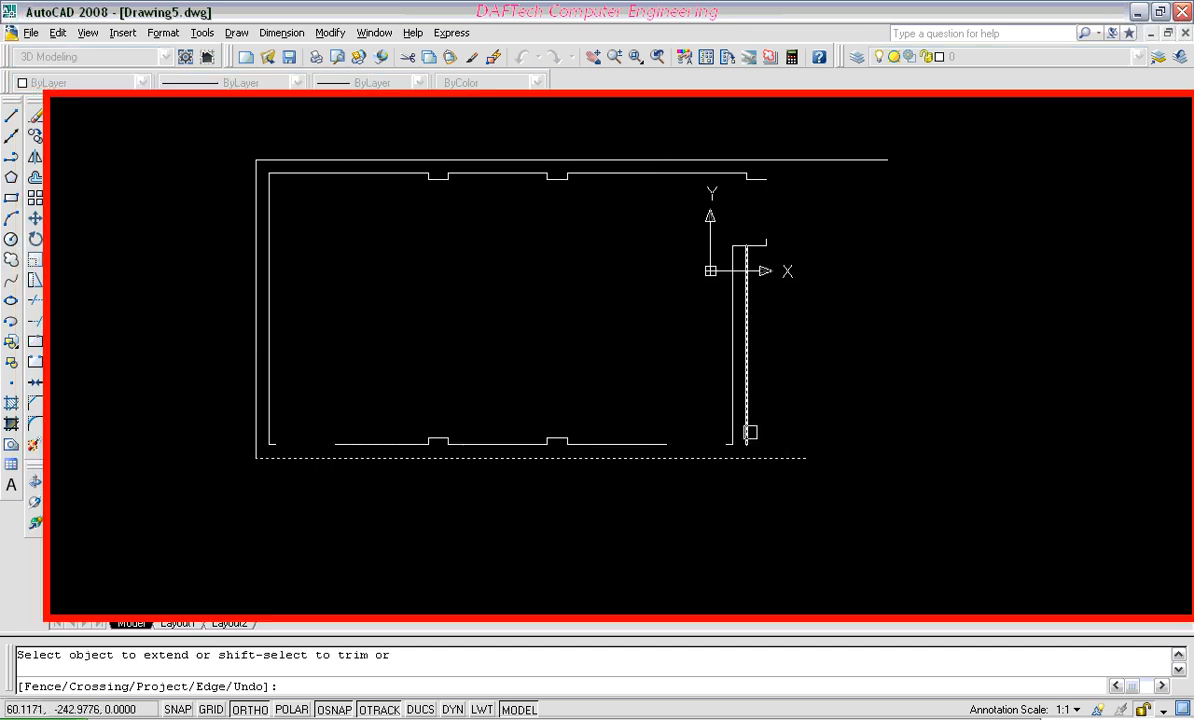
key(Return)
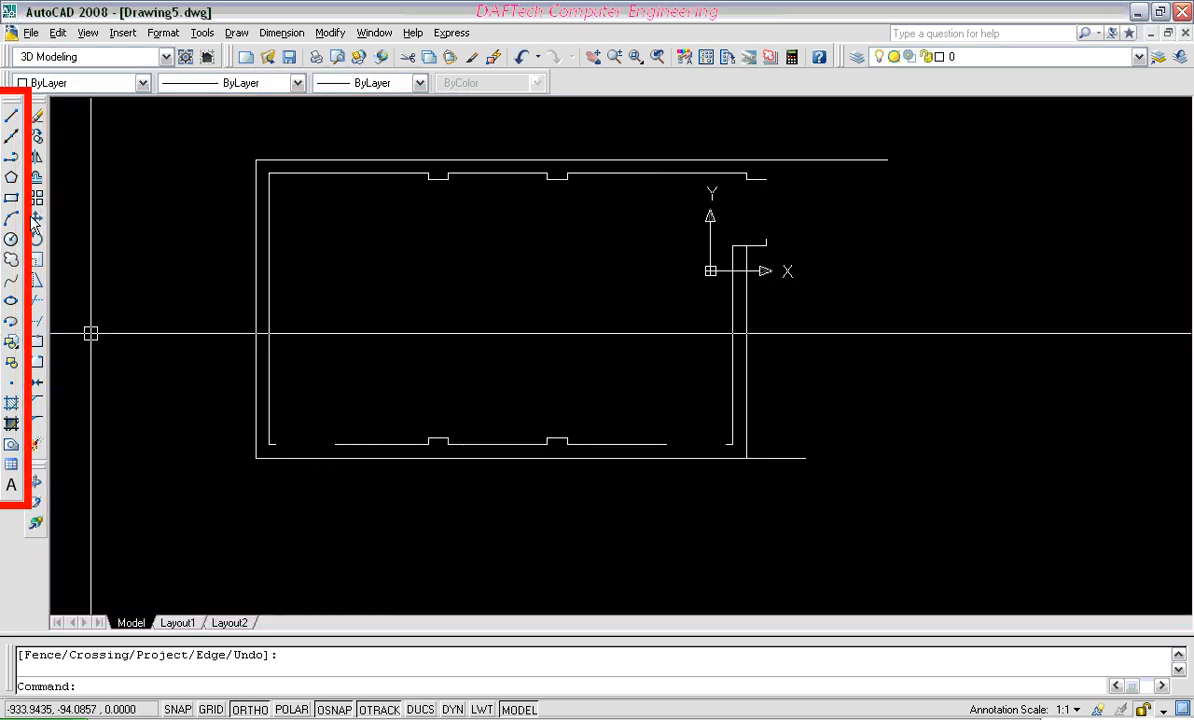
click(35, 302)
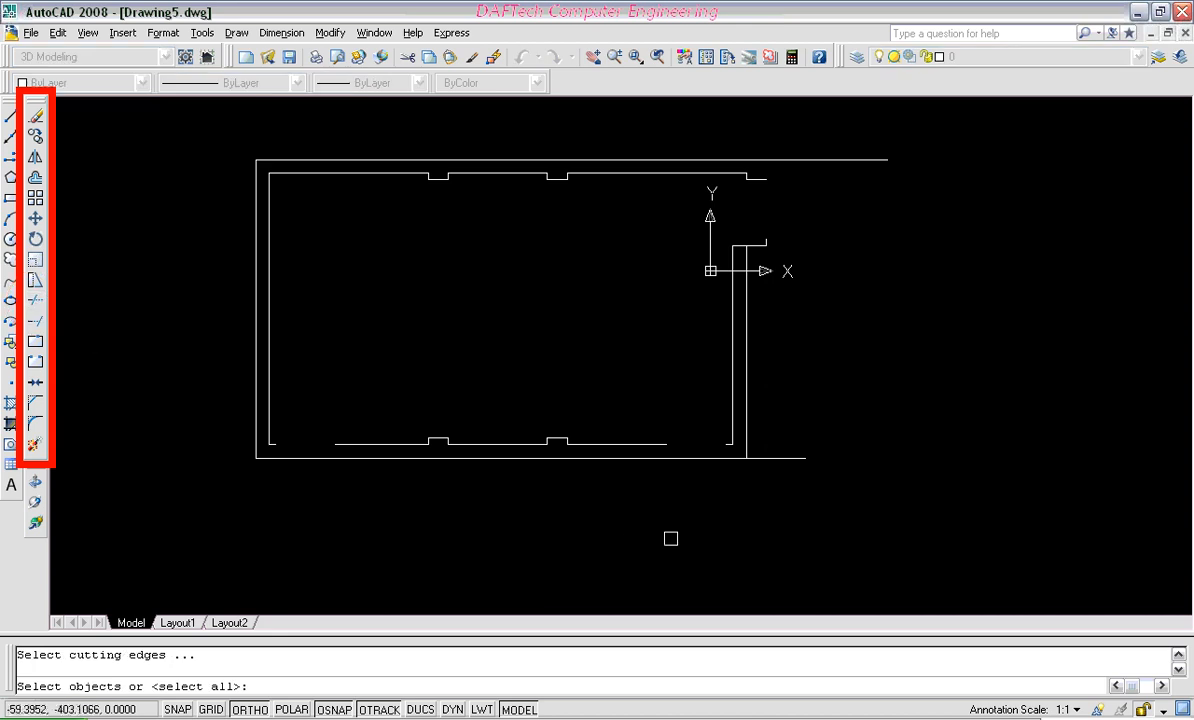
click(777, 465)
key(Return)
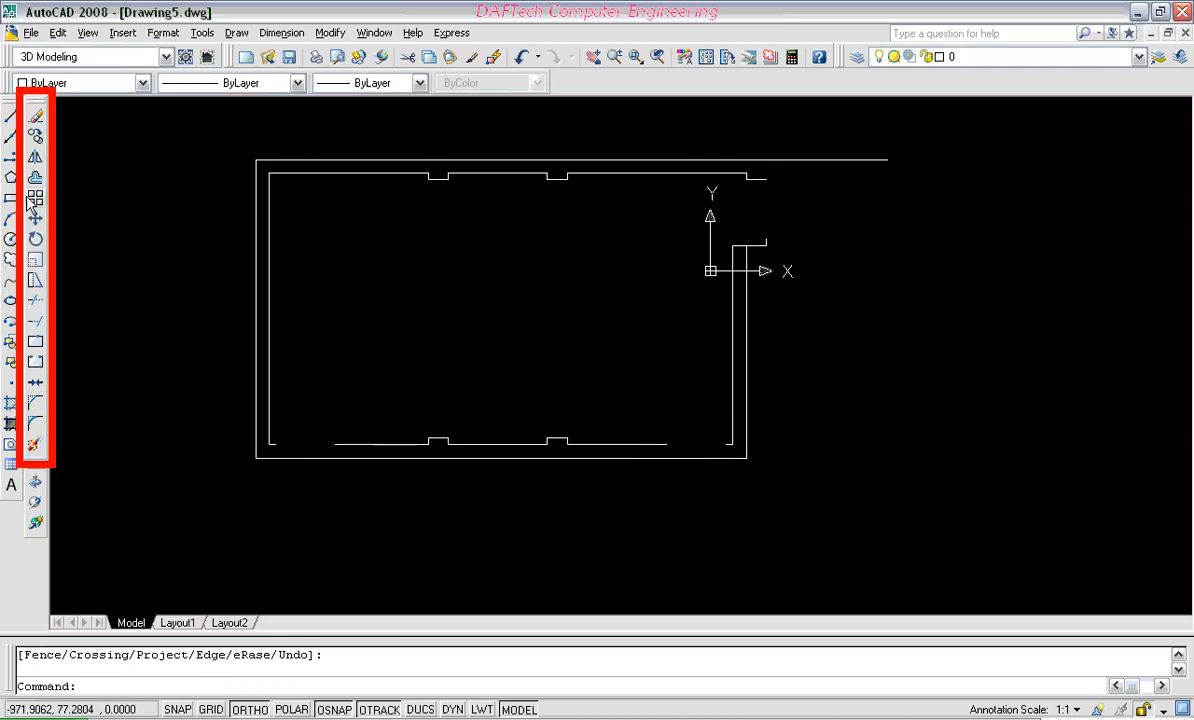
Draw a vertical line from each inner corner of the lower-left opening down past the outer bottom line
click(10, 116)
scroll(256, 424, up, 3)
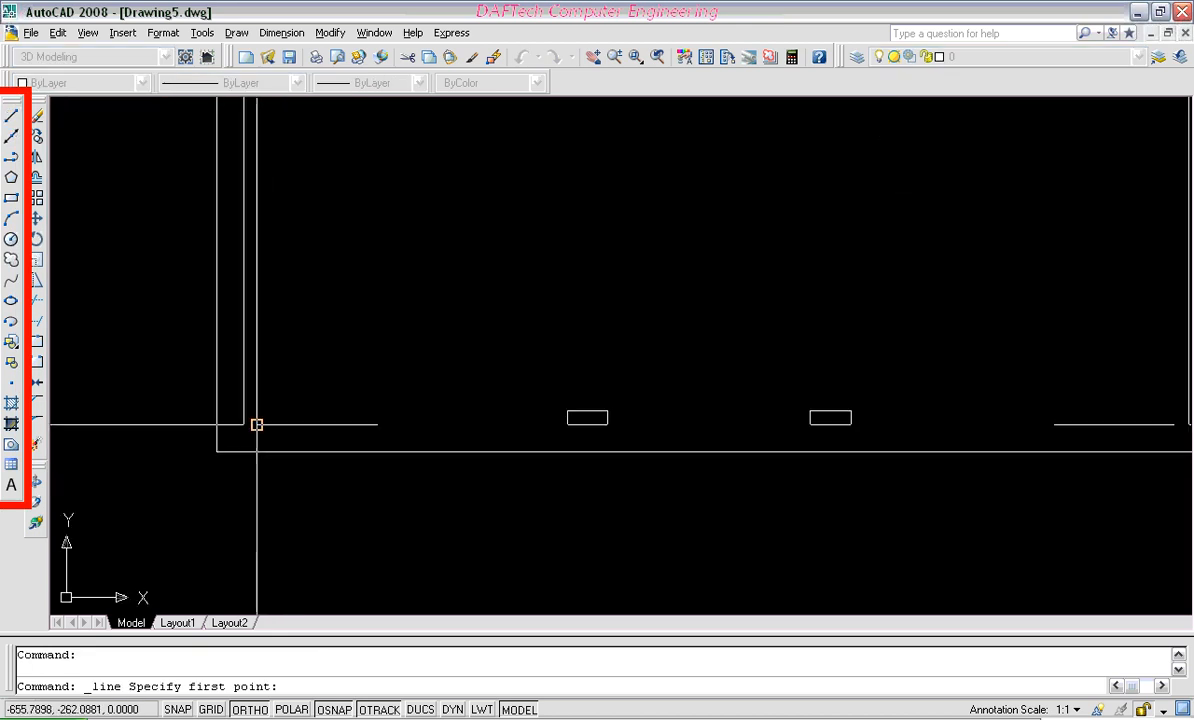
click(256, 424)
click(256, 480)
key(Return)
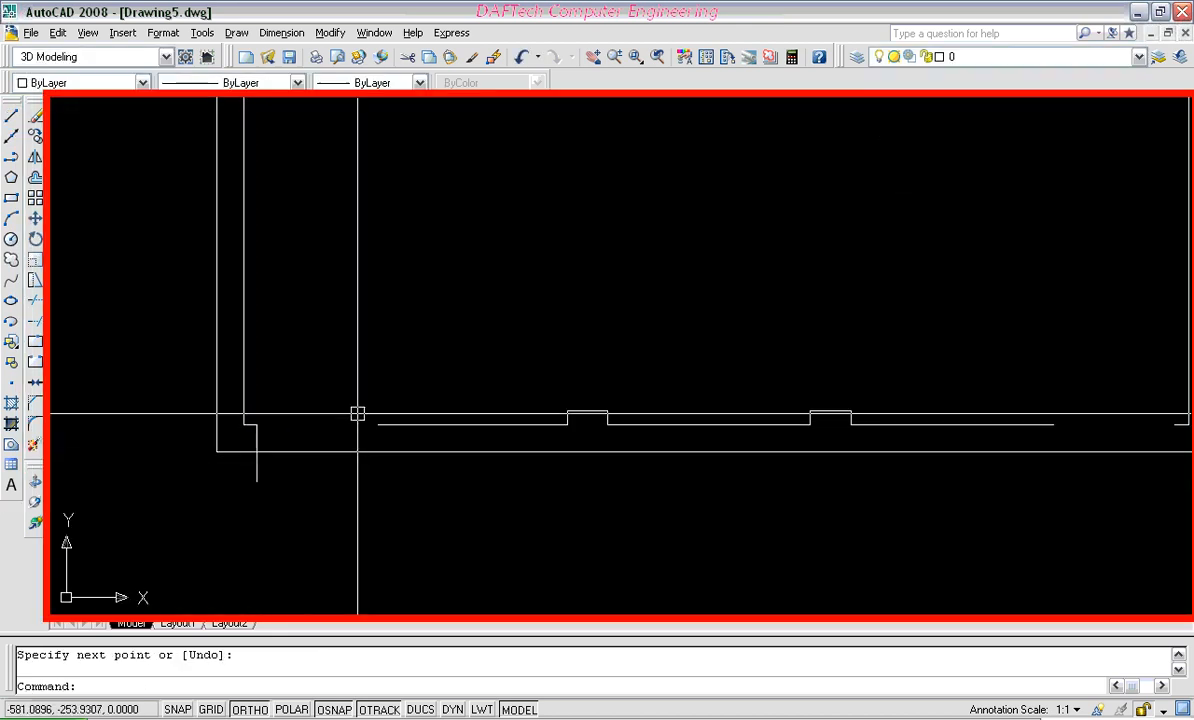
key(Return)
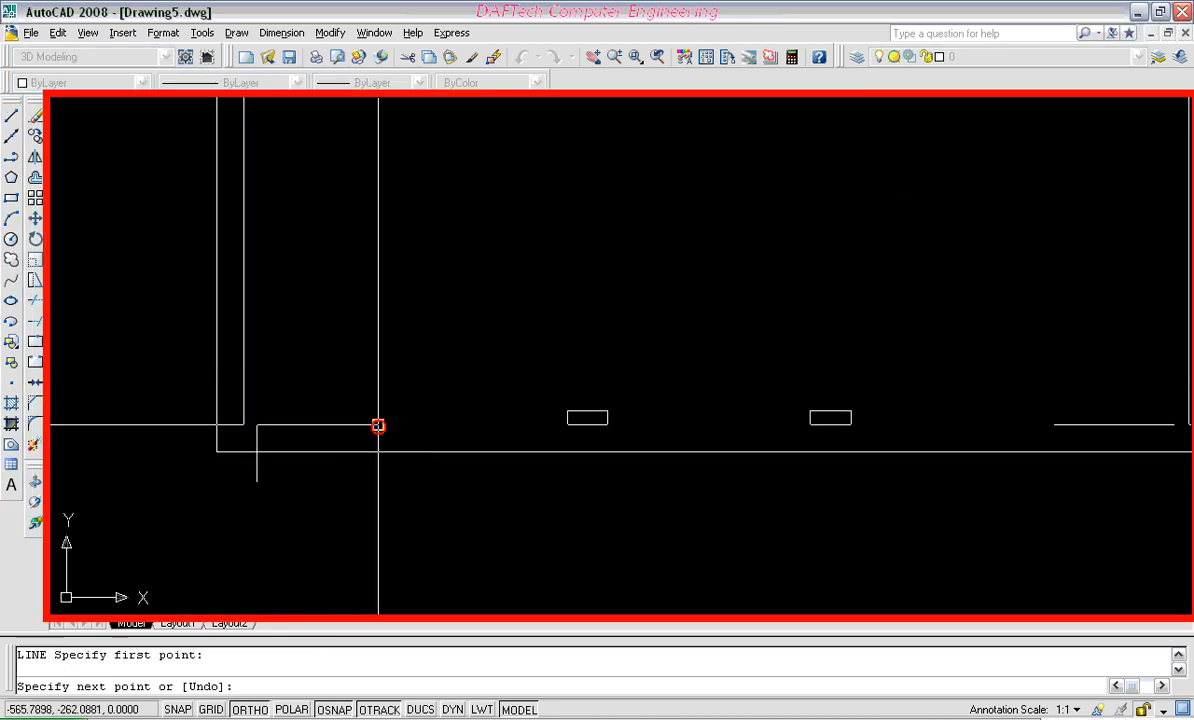
click(378, 424)
click(378, 505)
key(Return)
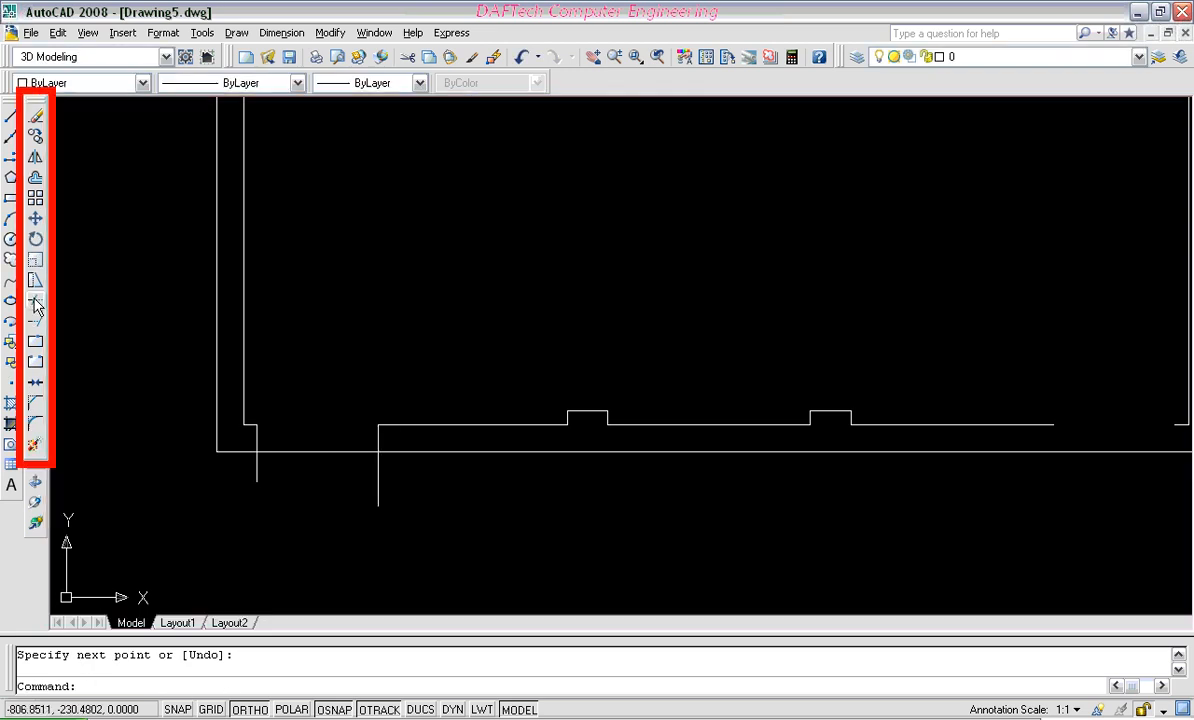
Trim the lower-left opening's two vertical lines where they overhang below the outer bottom line
click(35, 300)
click(318, 452)
key(Return)
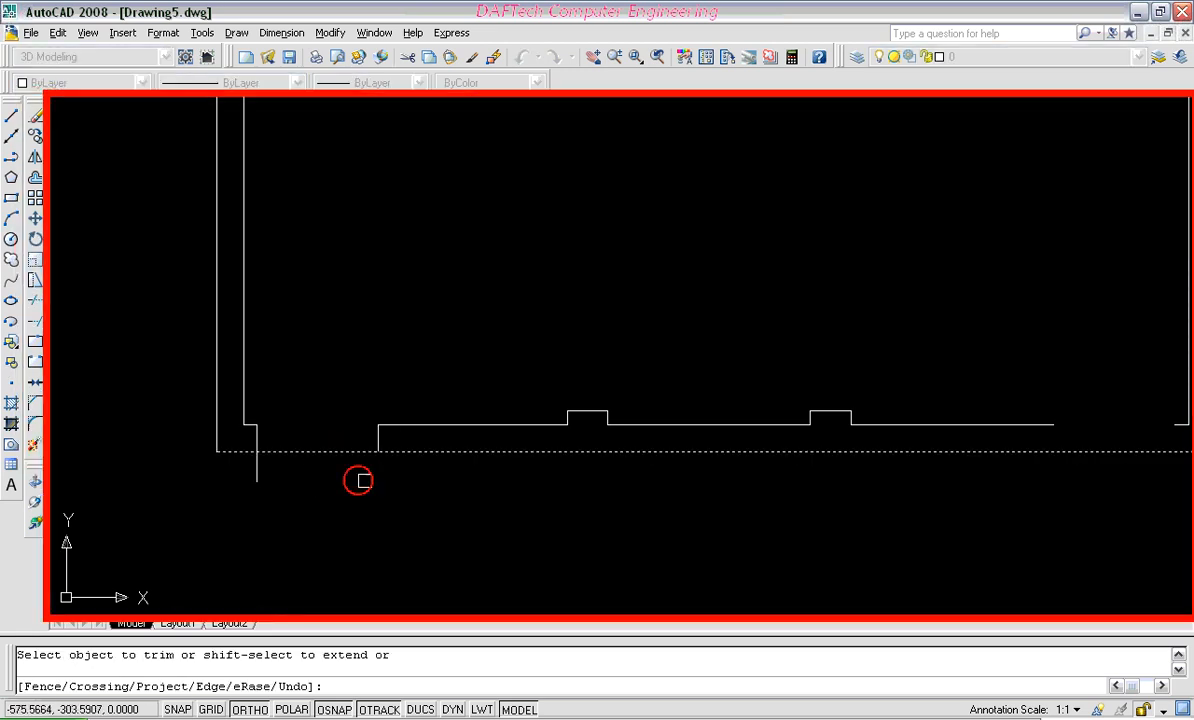
key(Return)
Trim away the outer bottom line between the two vertical end lines of the lower-left opening
click(35, 300)
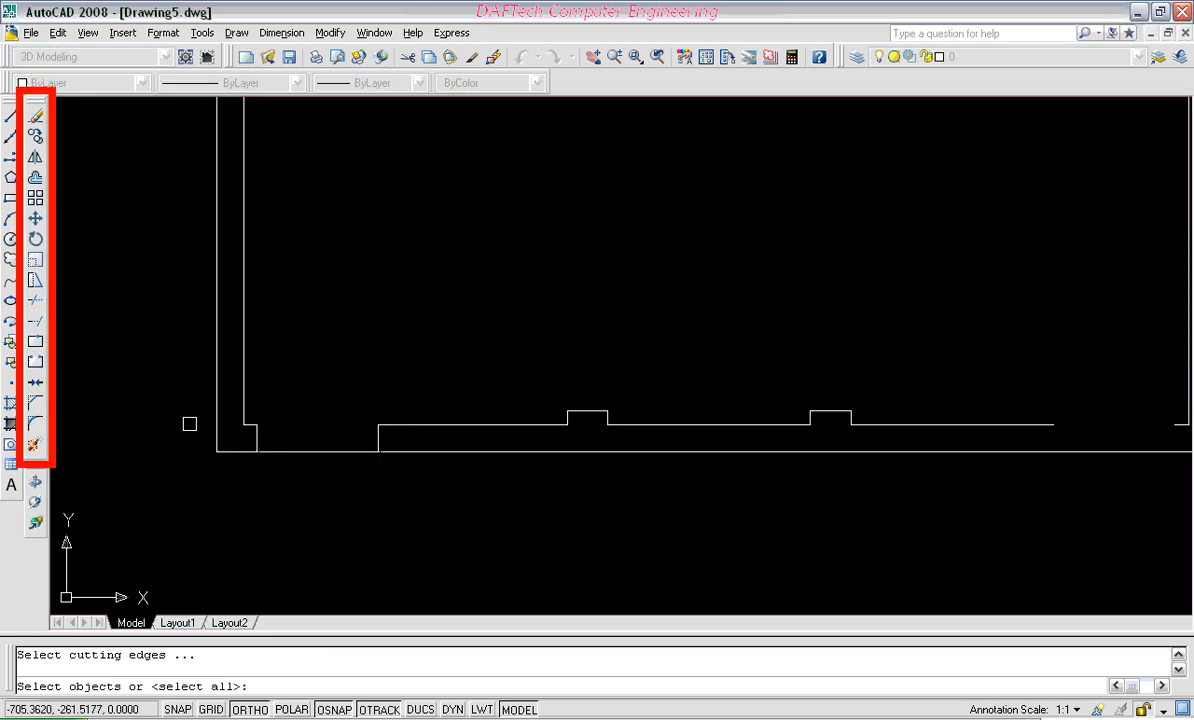
click(254, 436)
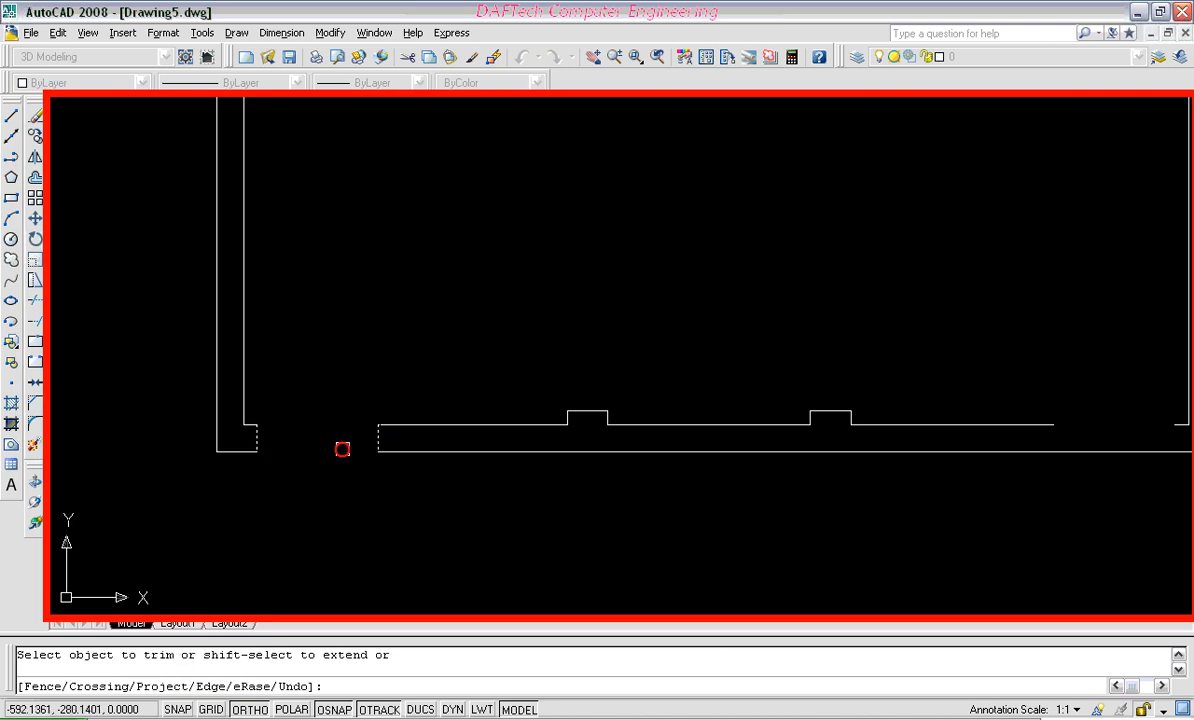
key(Return)
Copy the lower-left opening's two vertical end lines onto the ends of the lower-right opening
middle_drag(325, 429, 274, 421)
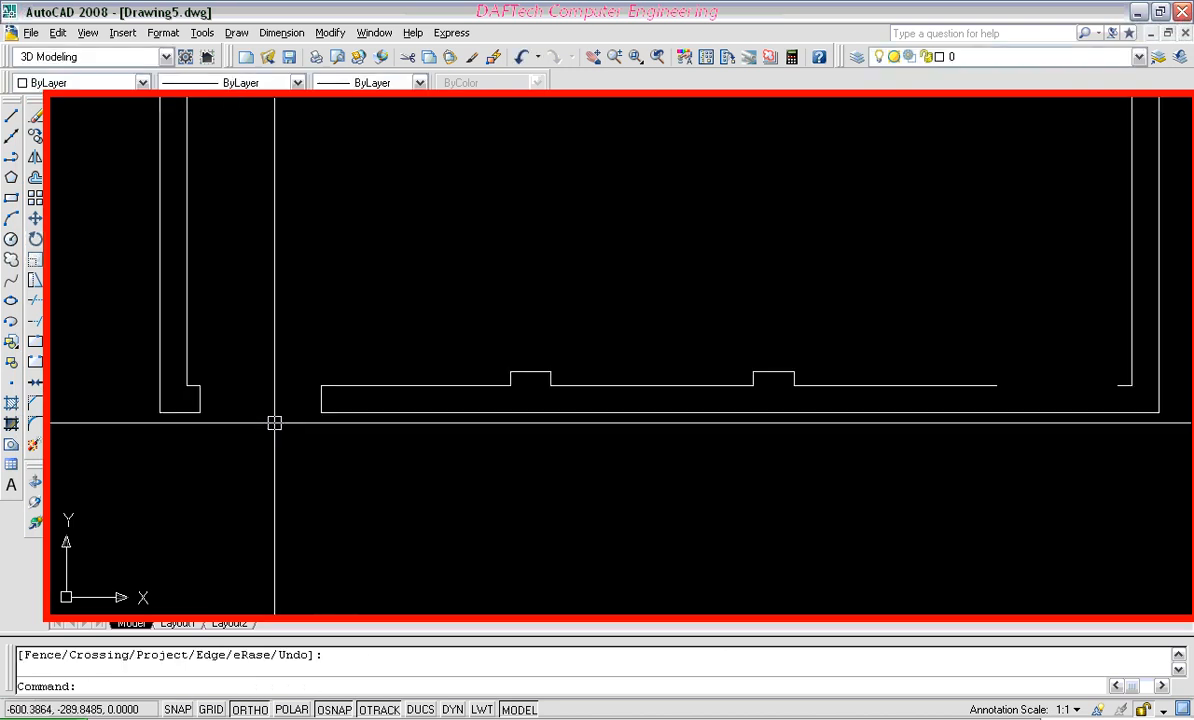
click(200, 398)
click(321, 400)
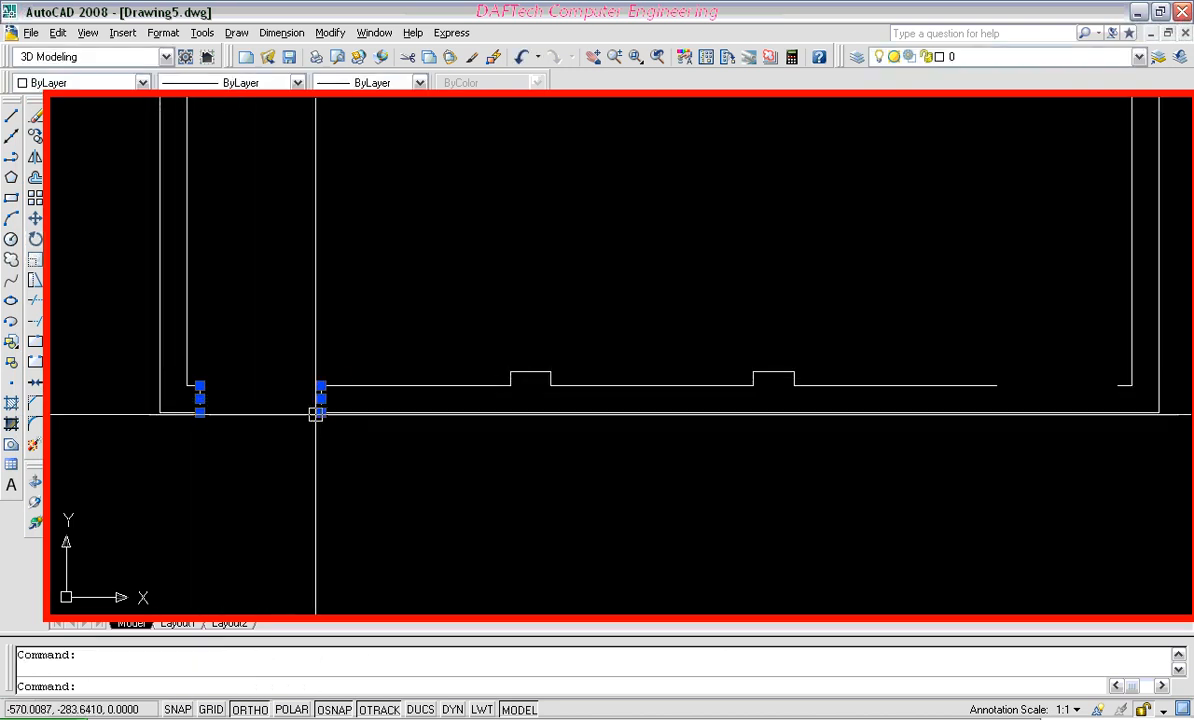
click(35, 136)
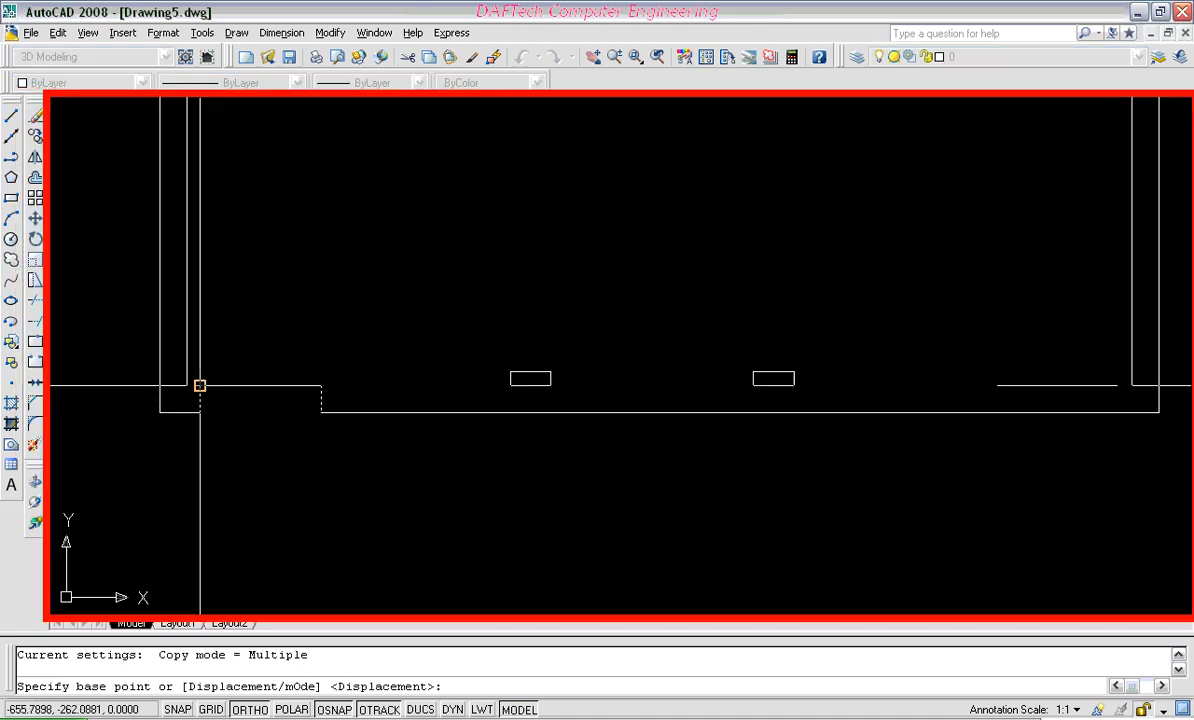
click(200, 385)
click(997, 386)
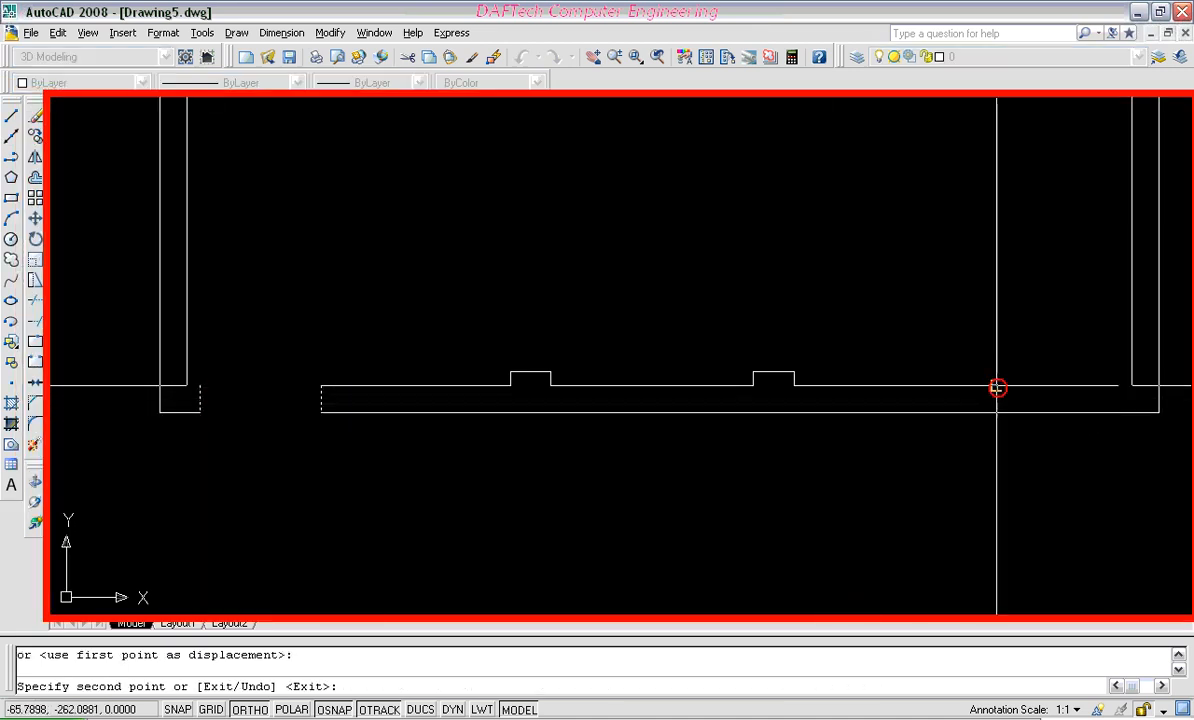
key(Return)
Trim away the outer bottom line between the two vertical end lines of the lower-right opening
middle_drag(898, 456, 618, 434)
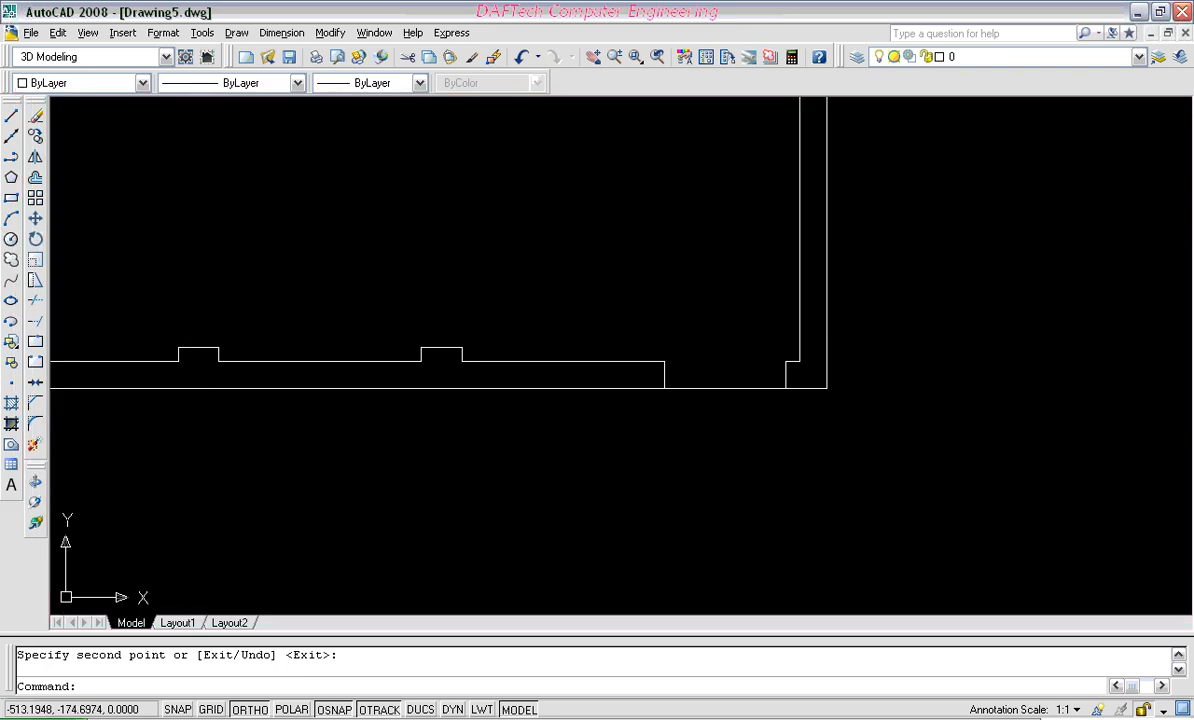
click(35, 303)
click(666, 373)
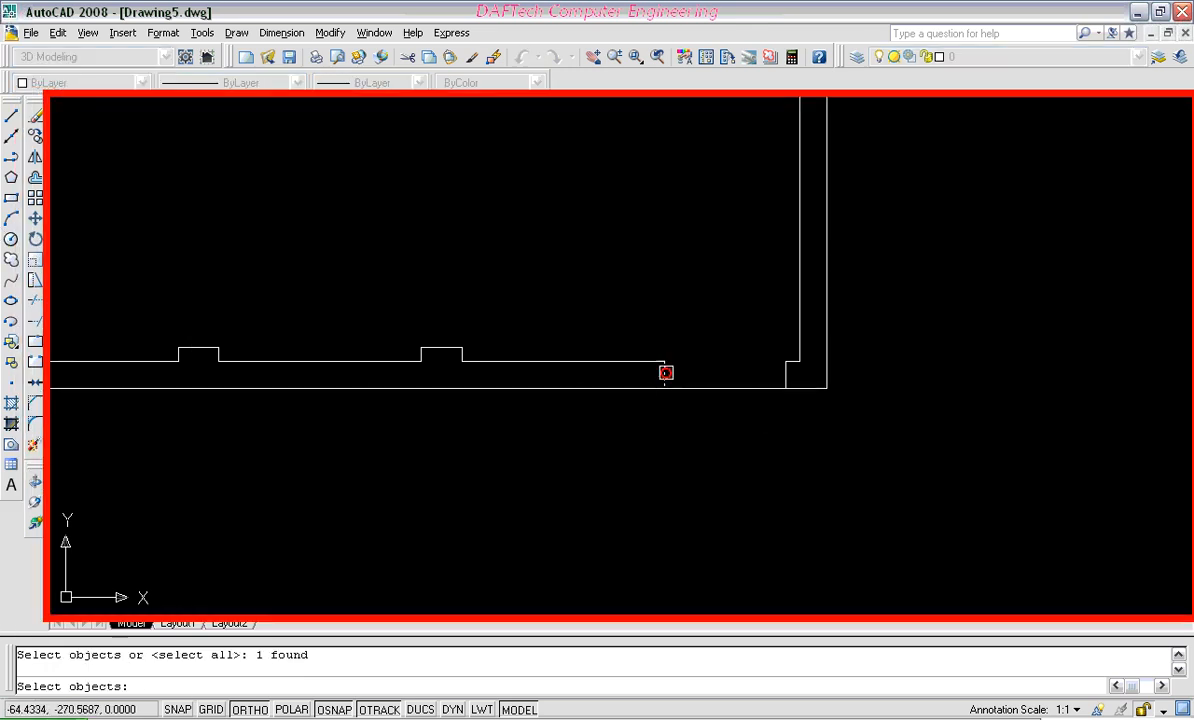
click(750, 388)
key(Return)
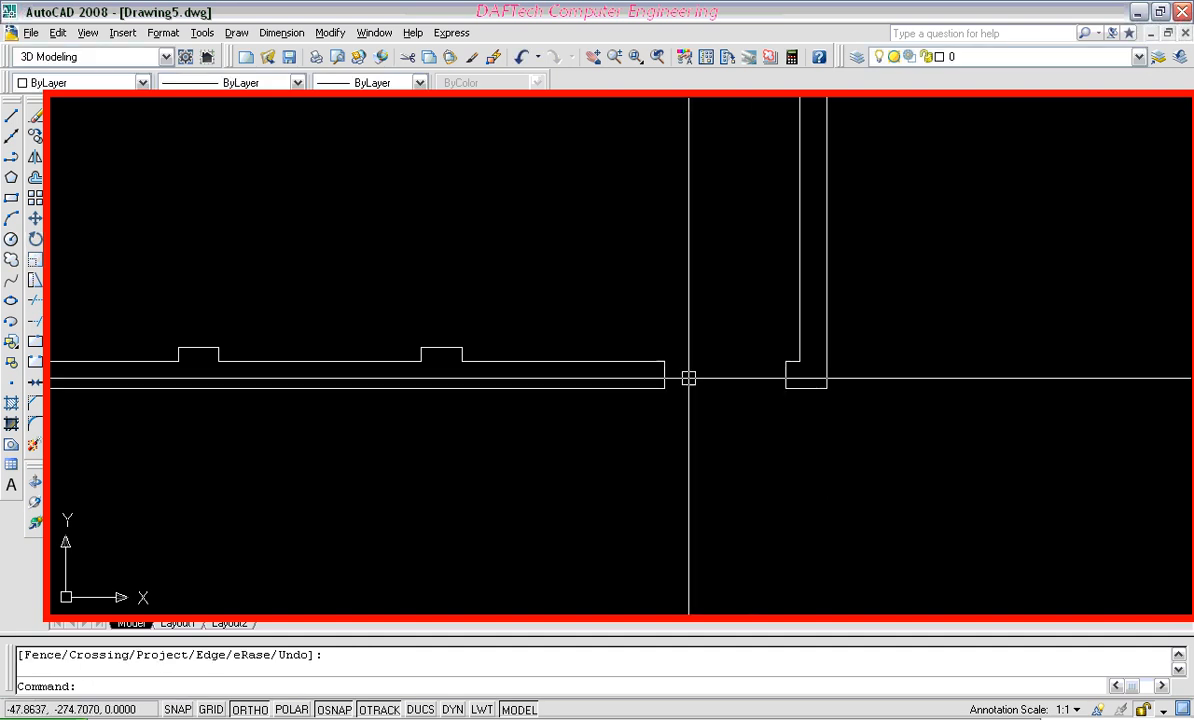
Close the top wall's right end with a vertical line drawn up across the outer top line, trimming both overhangs at the corner
scroll(595, 430, down, 3)
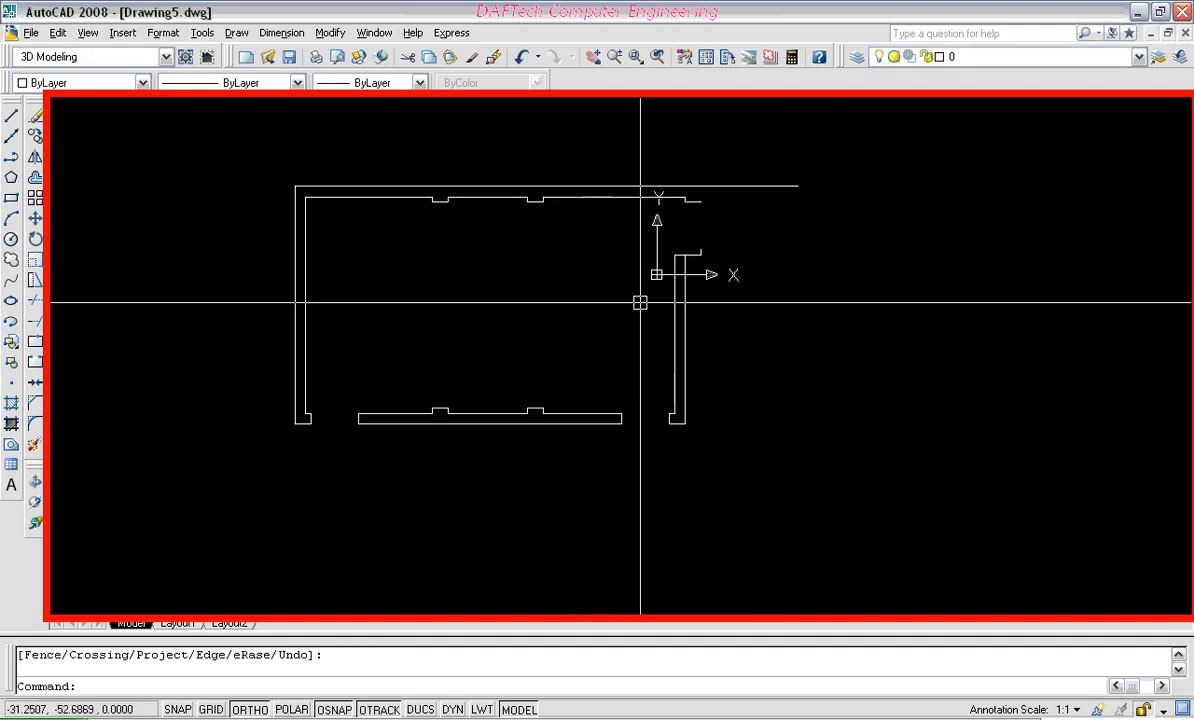
middle_drag(640, 301, 554, 333)
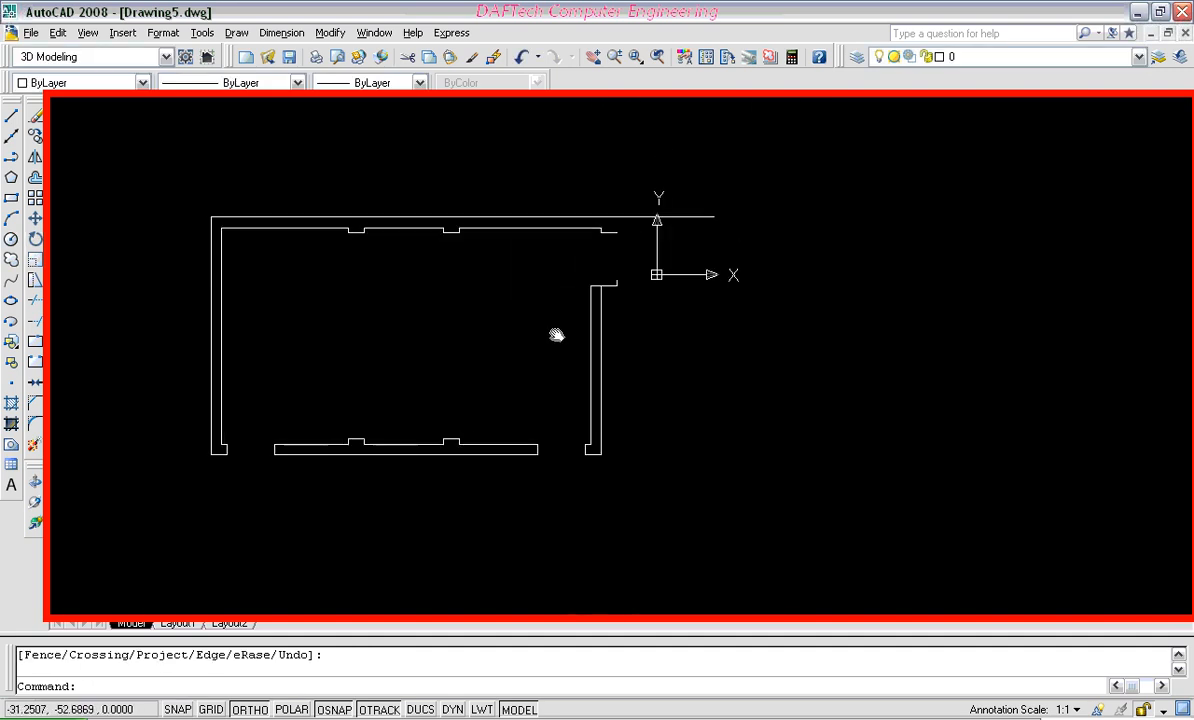
click(11, 116)
scroll(685, 237, up, 3)
click(540, 231)
click(540, 126)
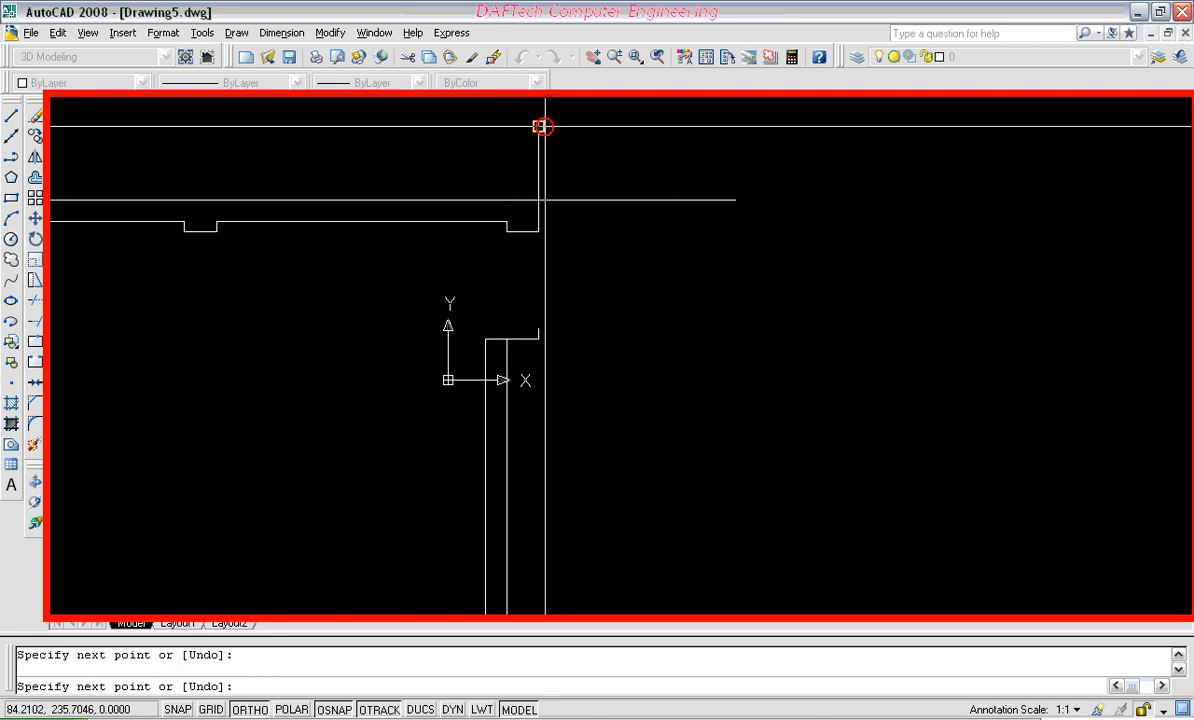
key(Return)
click(34, 302)
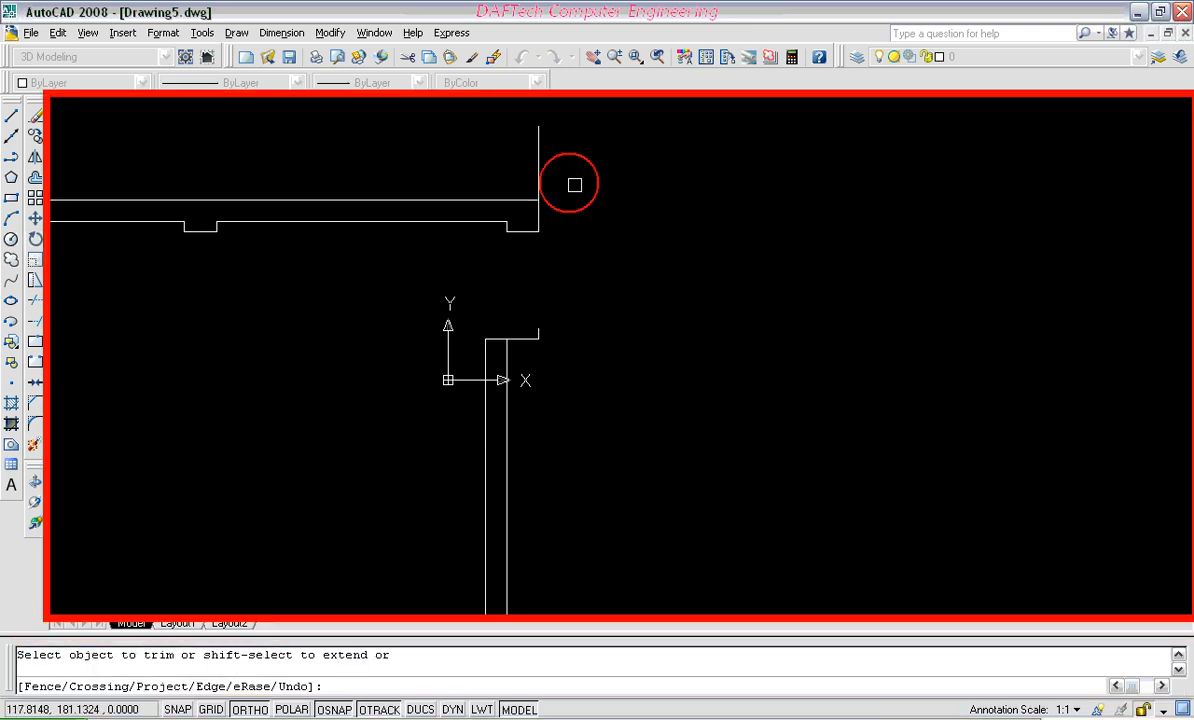
key(Return)
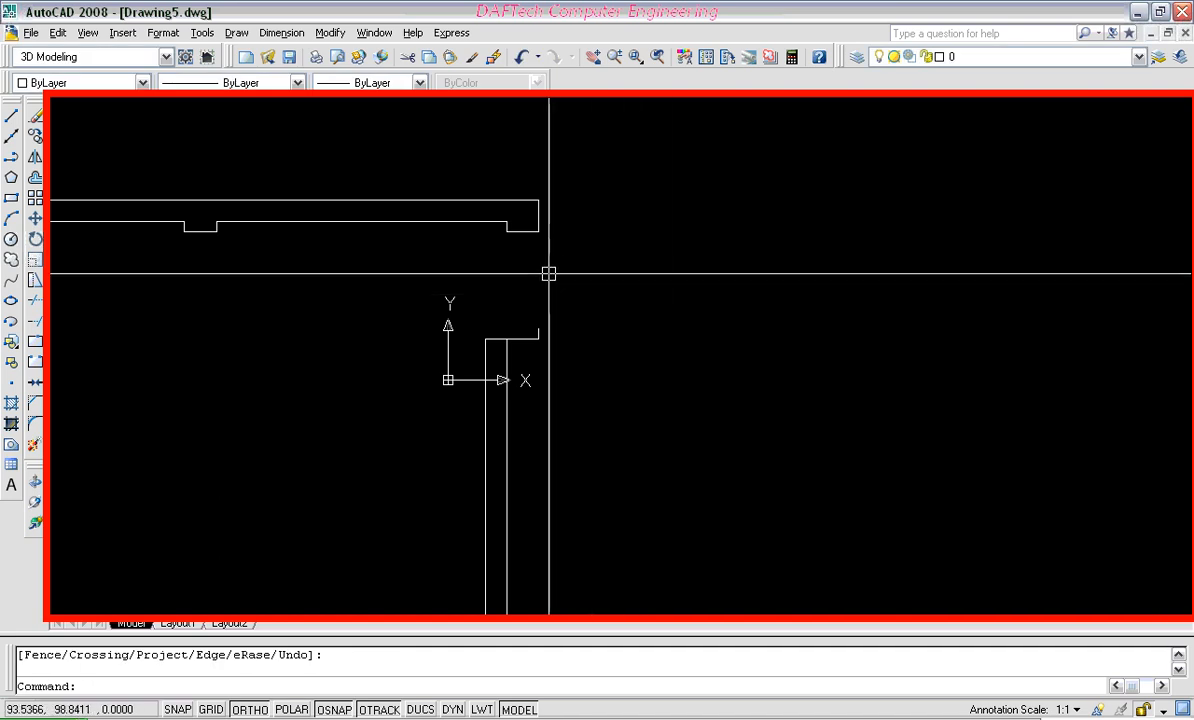
Offset the short horizontal line at the right wall's upper end 20 units downward
scroll(587, 282, down, 4)
middle_drag(580, 326, 675, 328)
scroll(675, 328, up, 3)
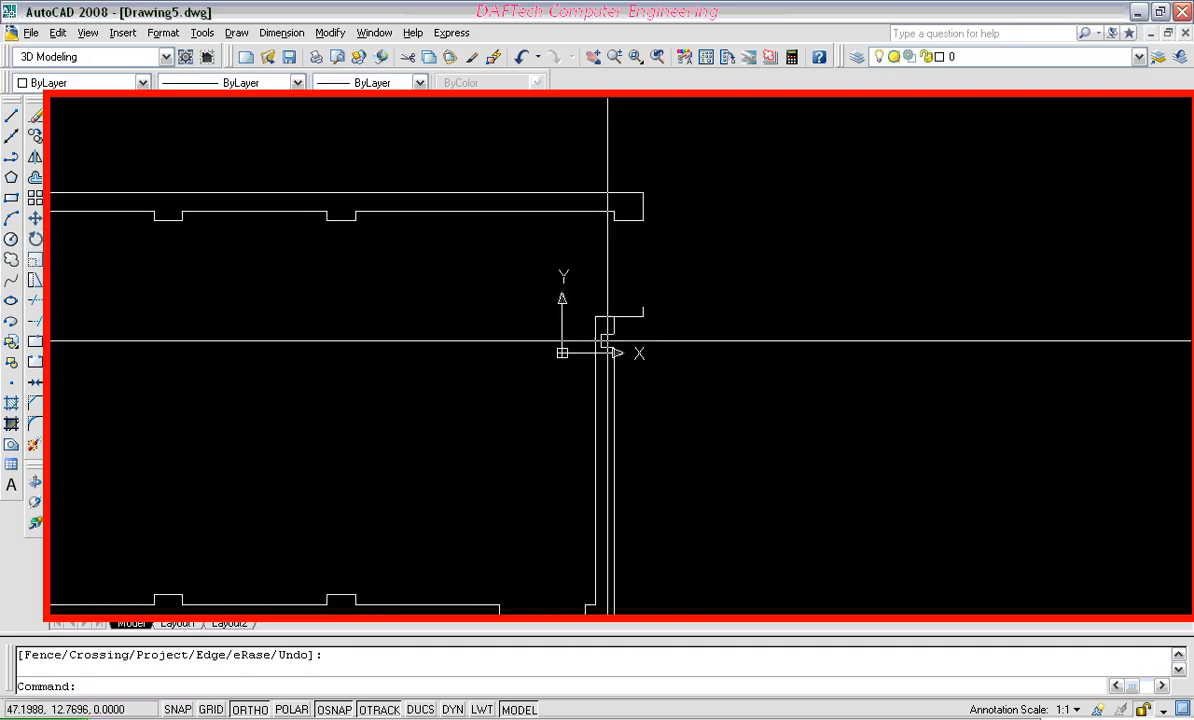
click(35, 177)
scroll(655, 364, up, 3)
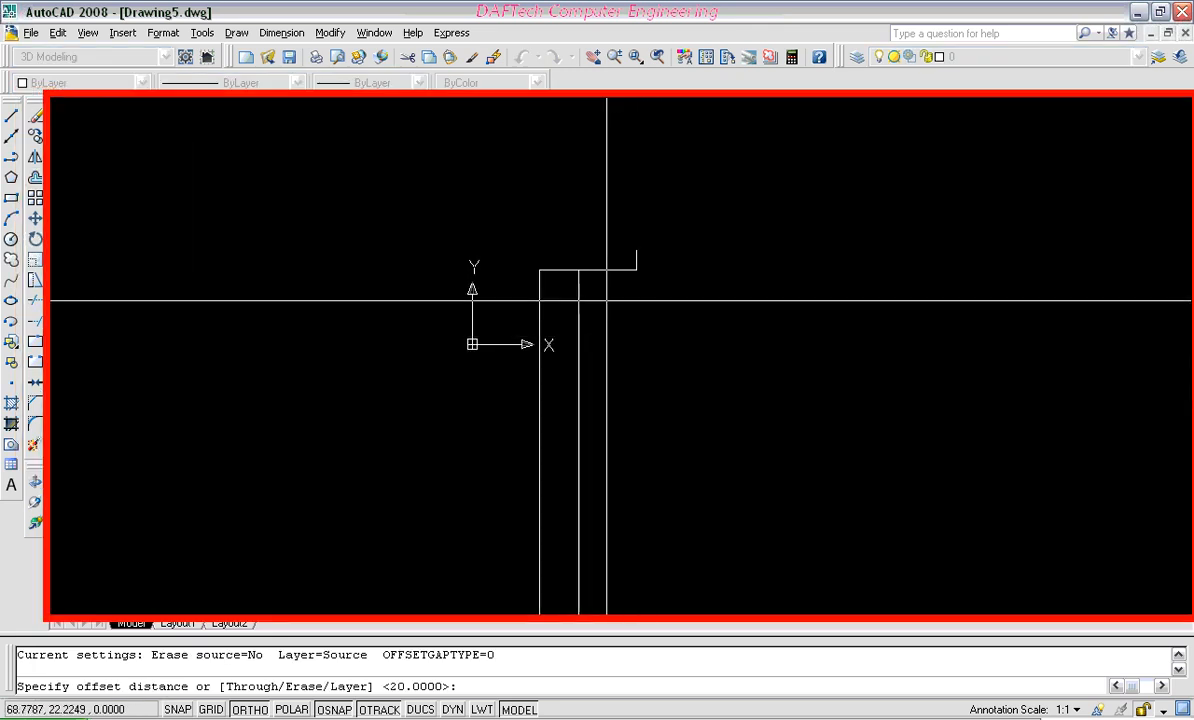
key(Return)
click(607, 269)
click(621, 372)
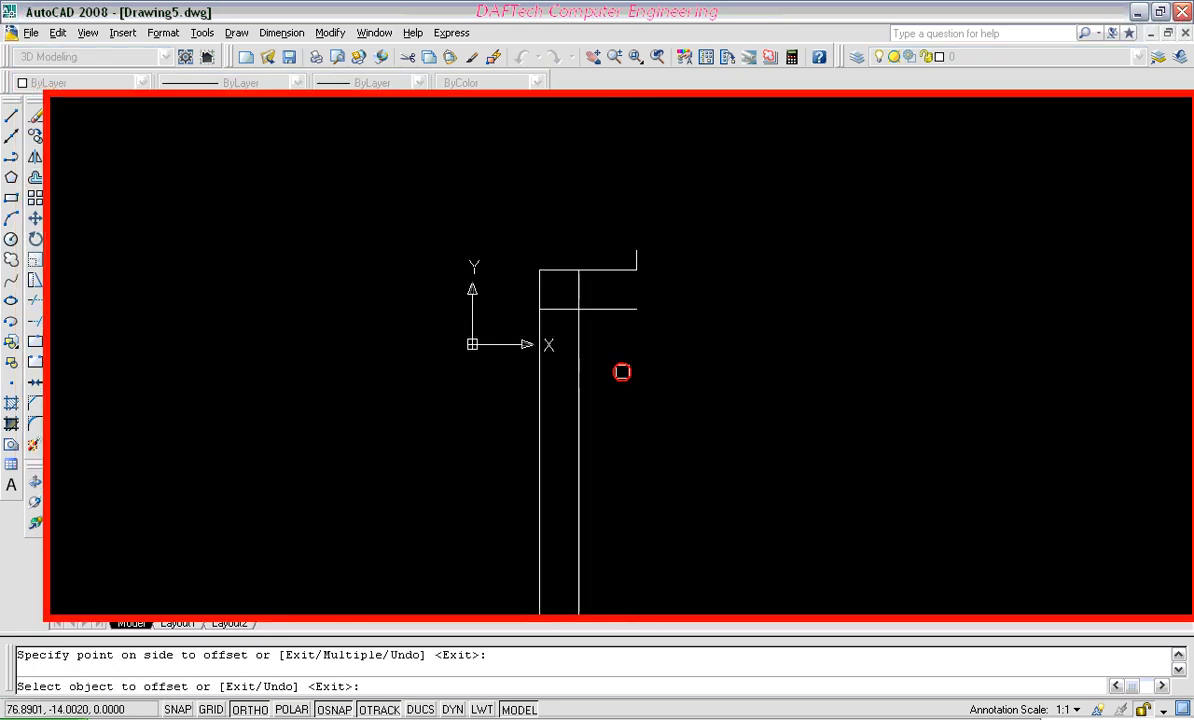
key(Return)
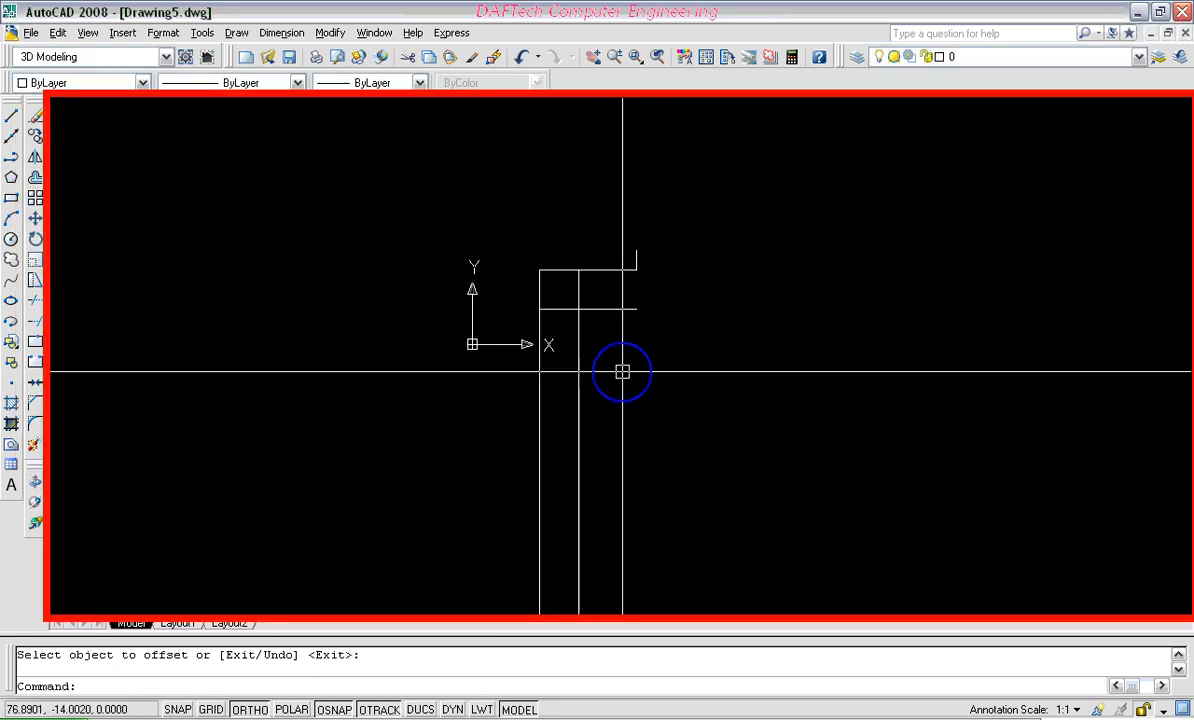
Extend the short vertical line at the right wall's upper end down to the offset horizontal line
click(35, 322)
click(612, 310)
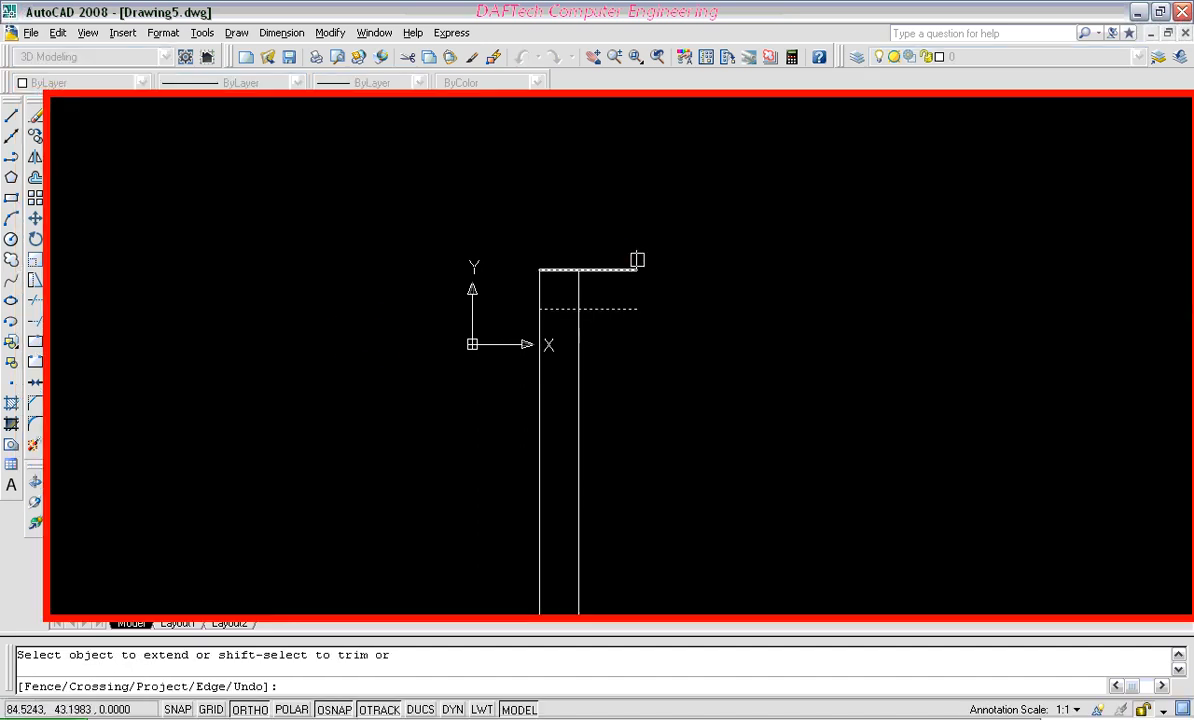
scroll(637, 260, up, 3)
click(634, 266)
key(Return)
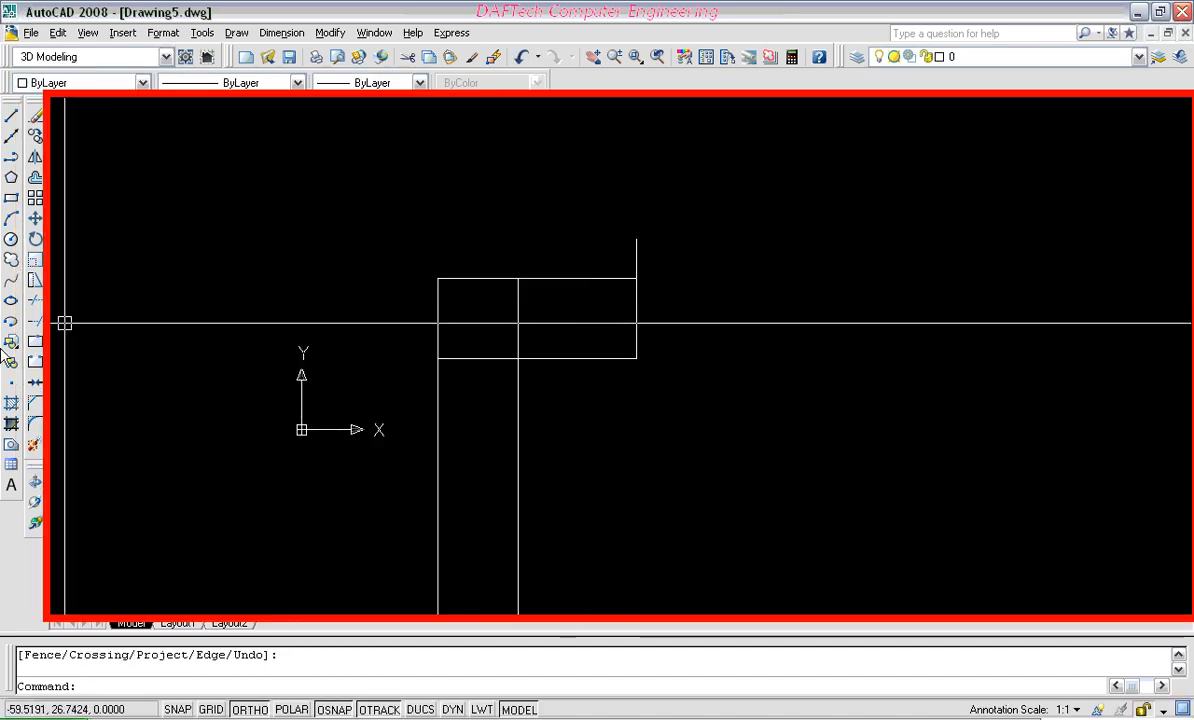
Trim the part of the offset horizontal line that lies between the right wall's two vertical lines
click(36, 300)
key(Return)
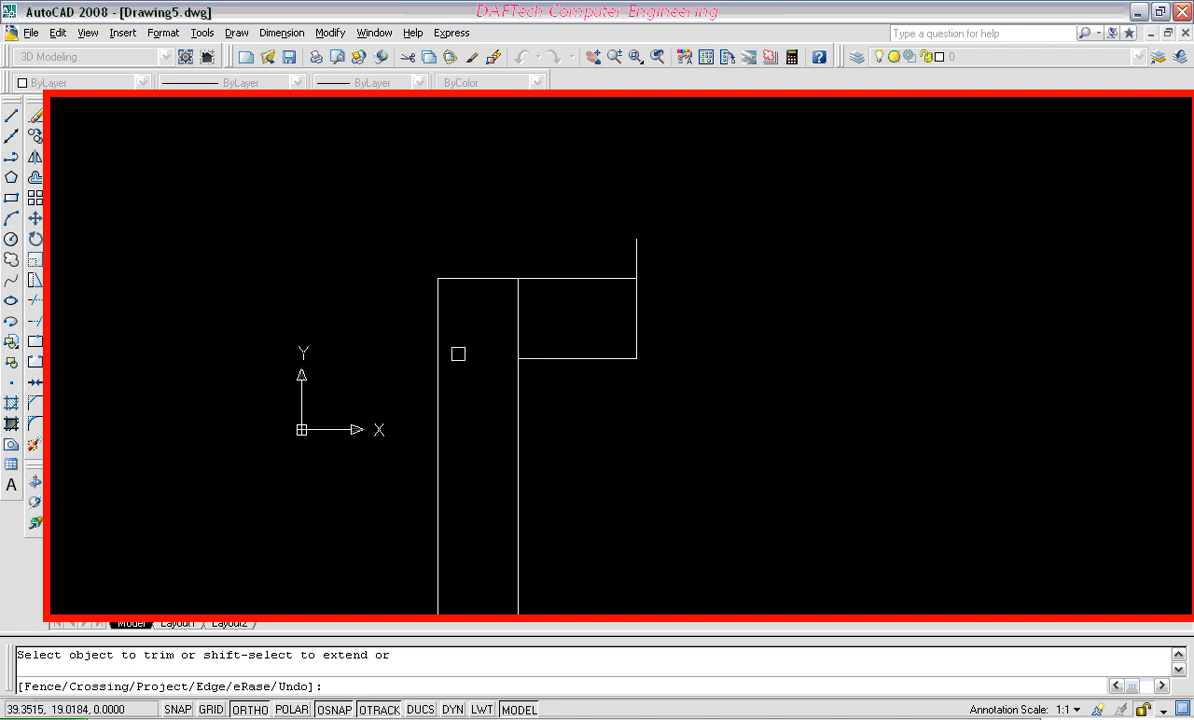
key(Return)
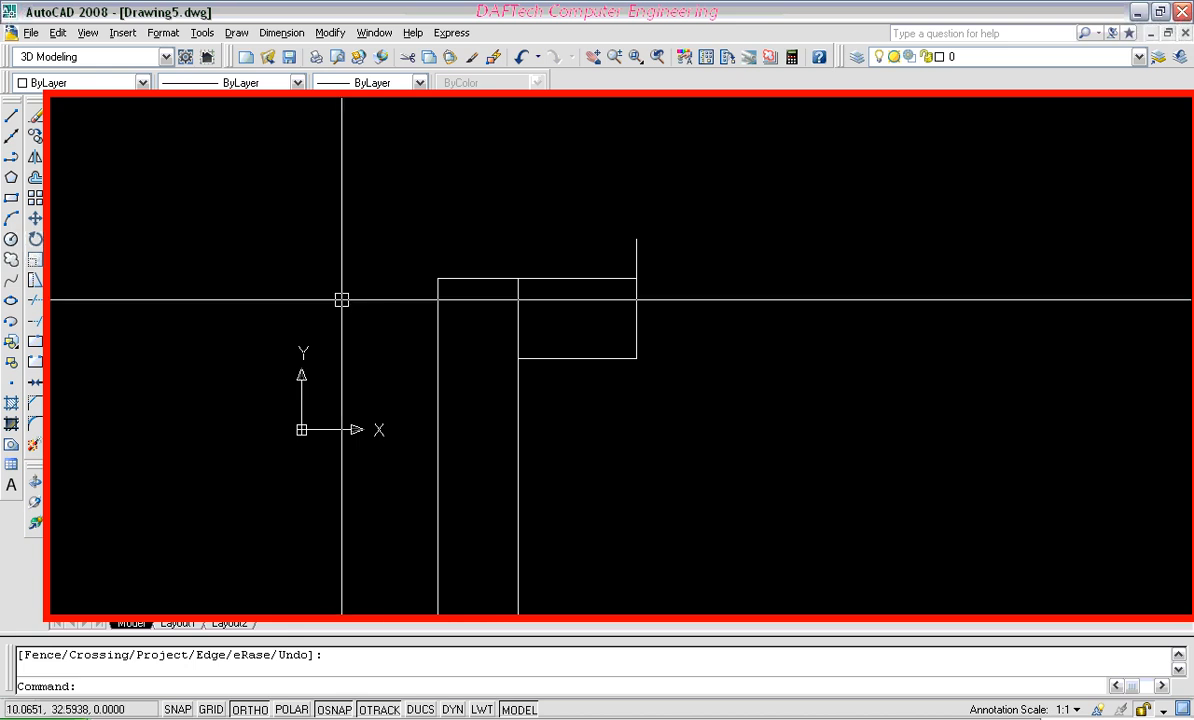
Offset the short vertical line at the right wall's upper end 20 units to the left
scroll(413, 312, down, 6)
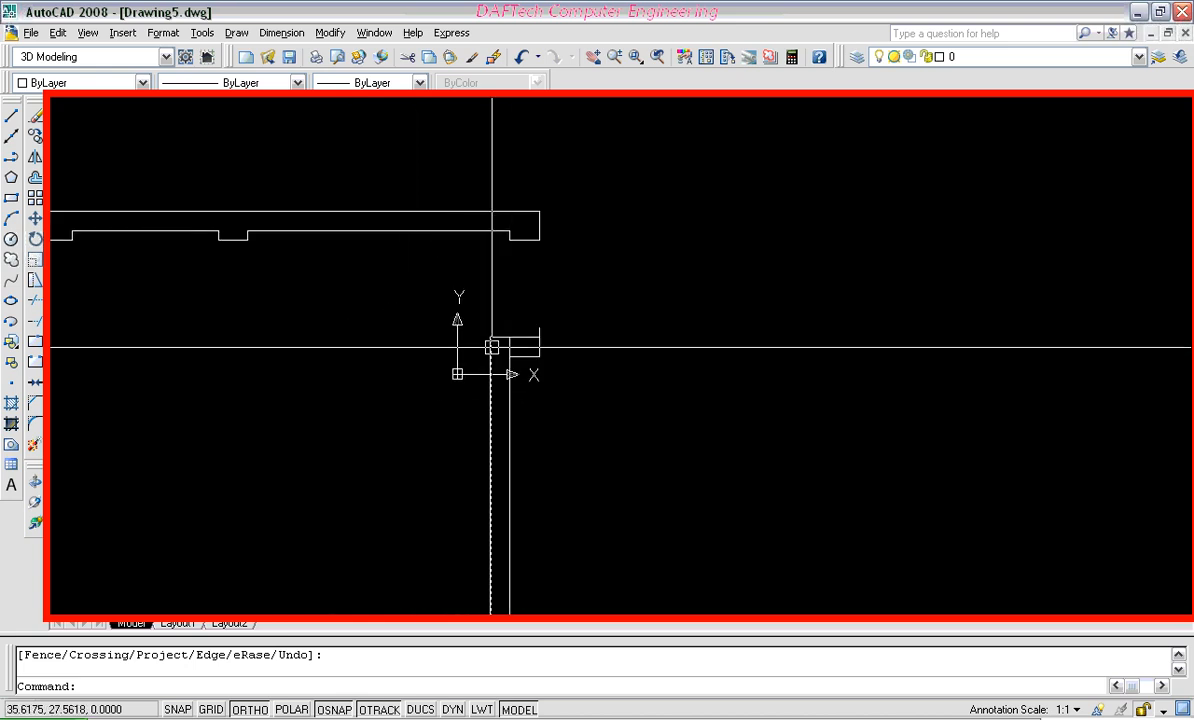
mouse_move(490, 346)
middle_down()
mouse_move(627, 334)
mouse_move(655, 348)
middle_up()
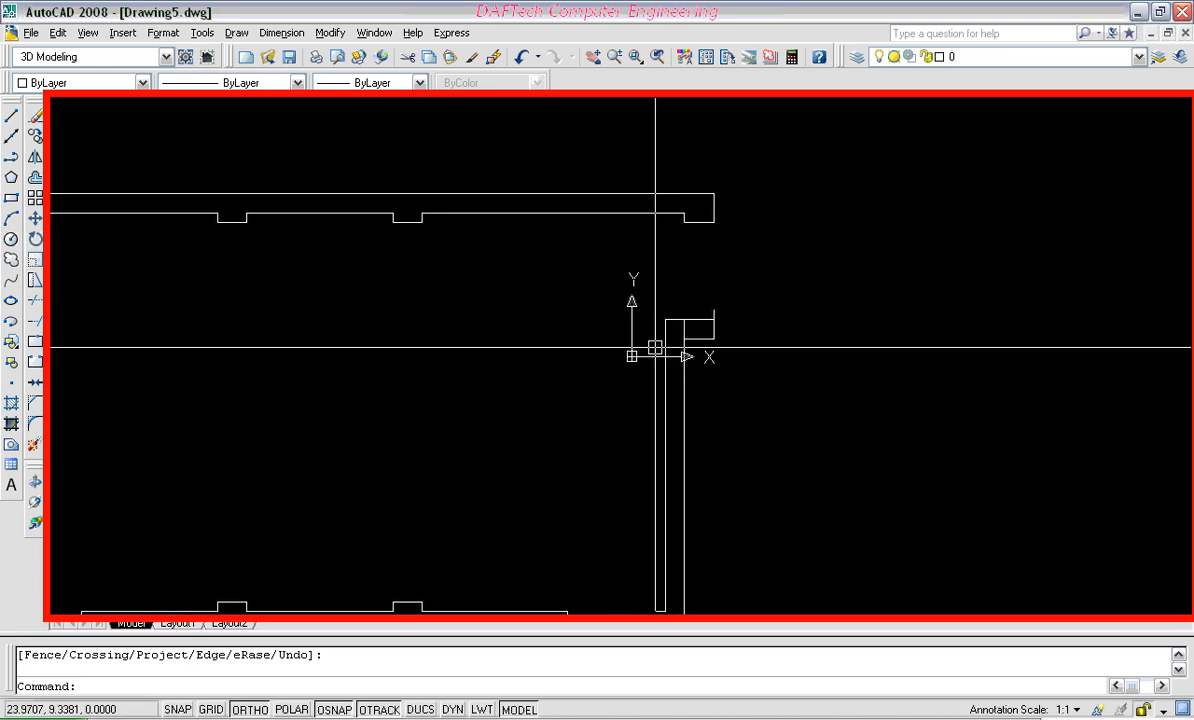
scroll(714, 331, up, 3)
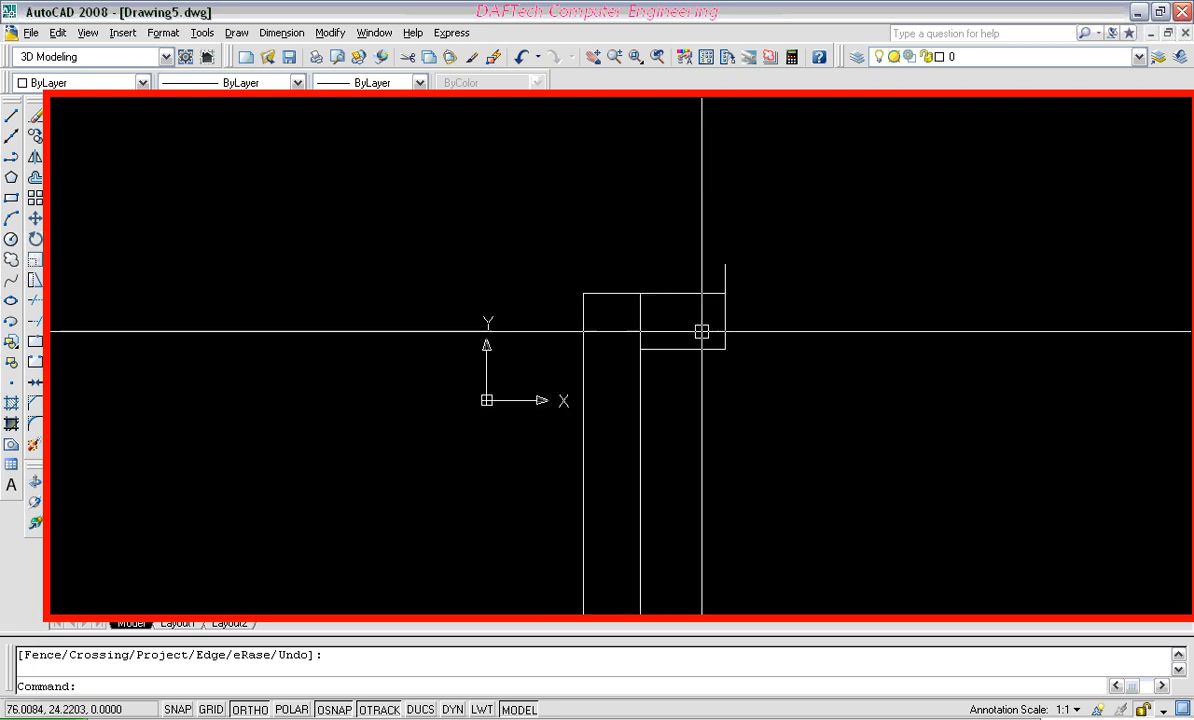
click(35, 178)
key(Return)
click(723, 270)
click(621, 261)
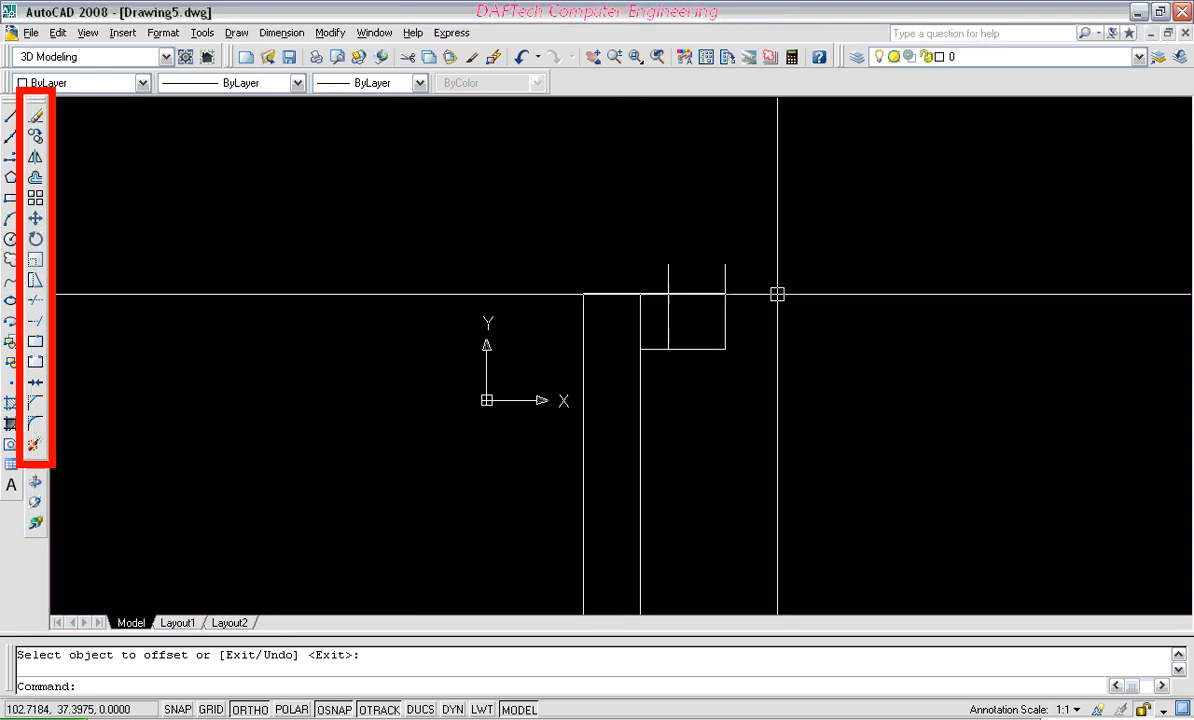
Trim the new offset vertical line below the upper horizontal line of the right wall's return
click(33, 301)
key(Return)
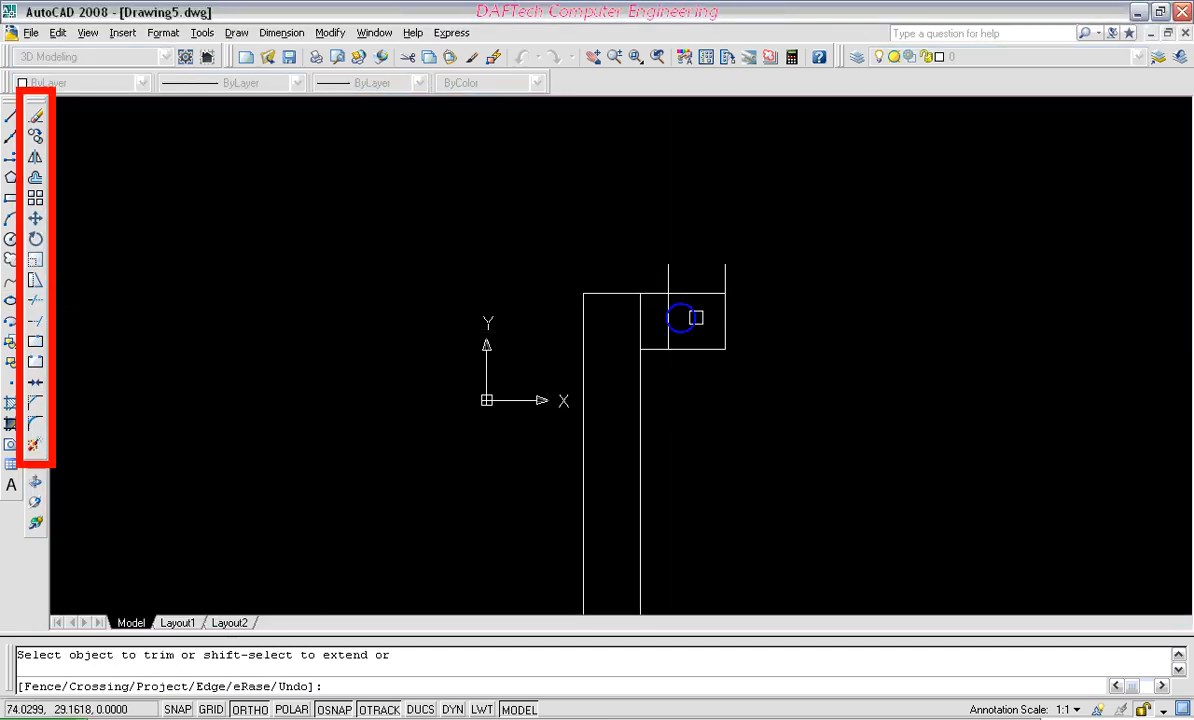
click(667, 318)
key(Return)
Draw a horizontal line closing the gap between the two short vertical lines at the right wall's upper end
middle_drag(701, 322, 589, 360)
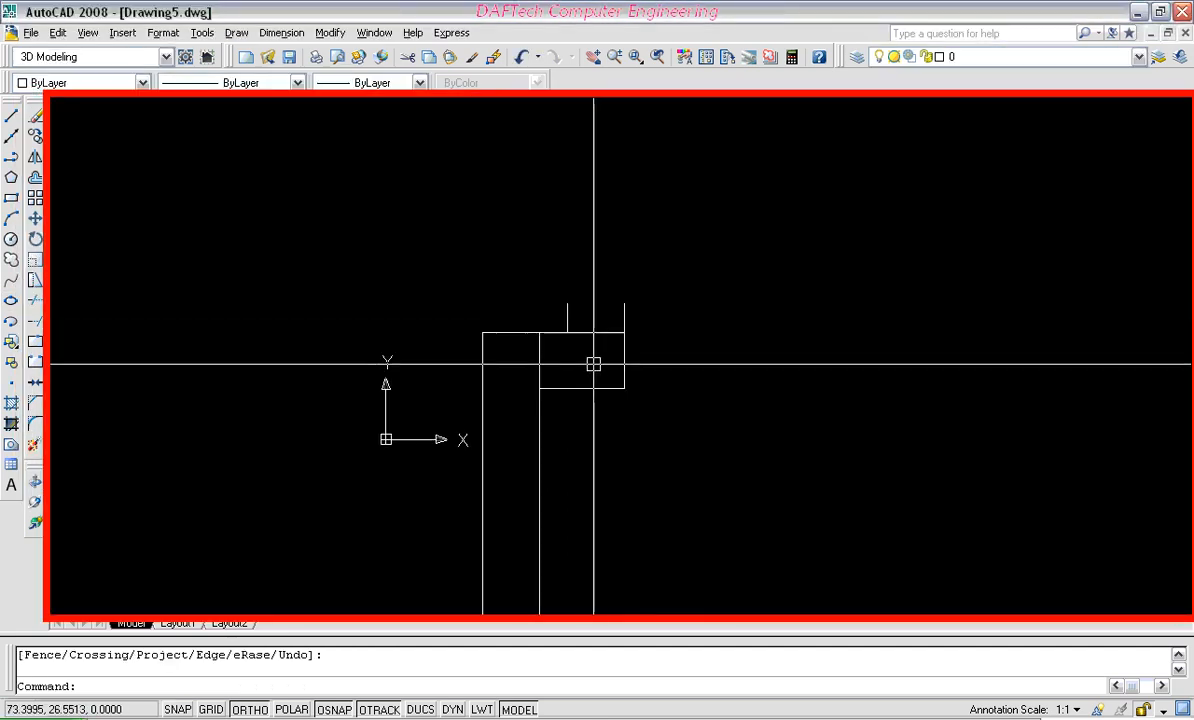
middle_drag(376, 386, 363, 423)
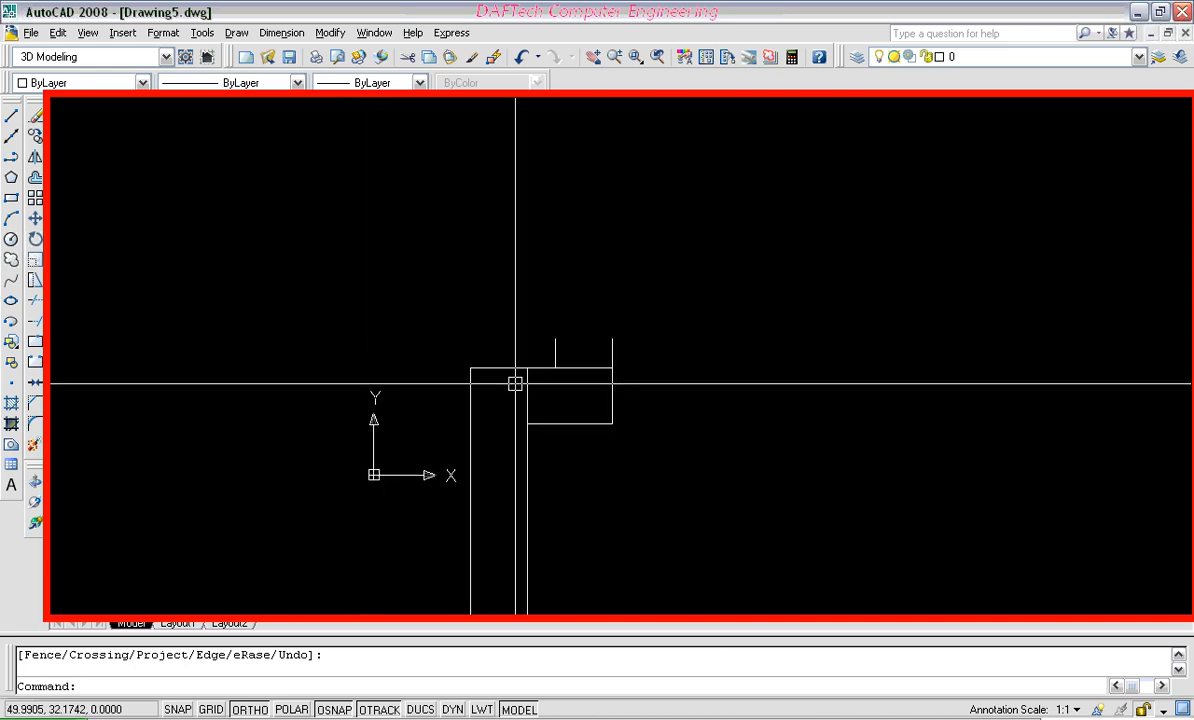
click(10, 118)
click(555, 340)
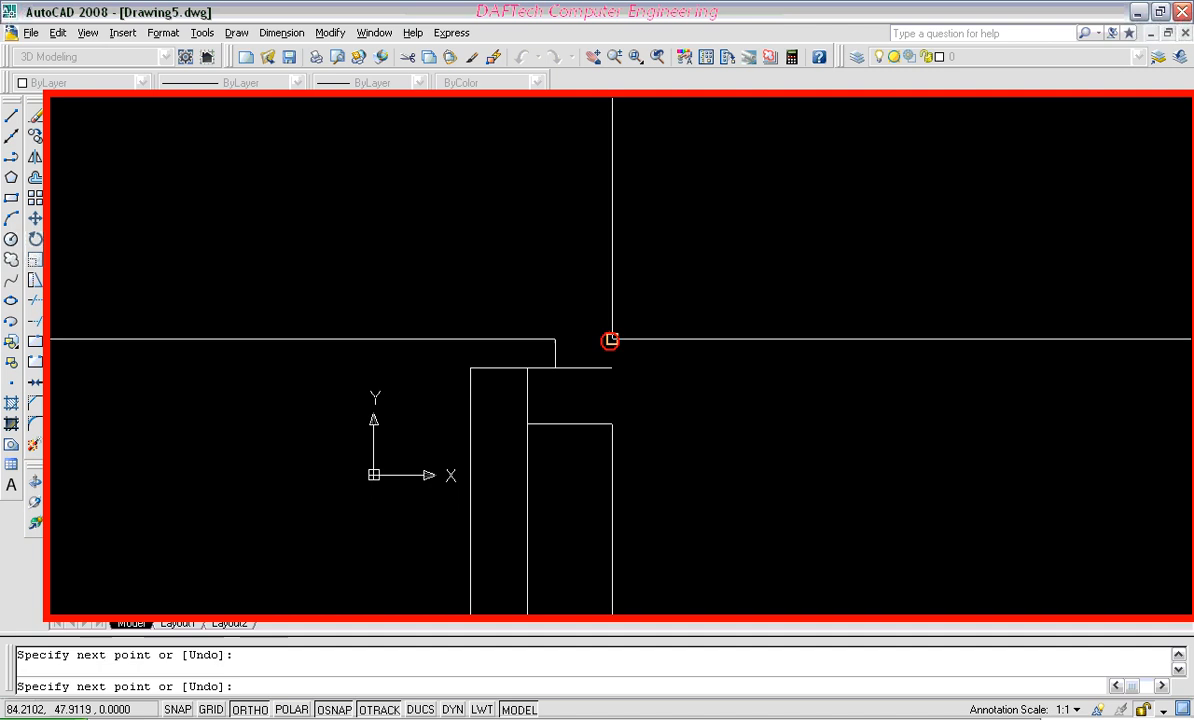
key(Return)
scroll(482, 314, down, 6)
middle_drag(472, 322, 677, 317)
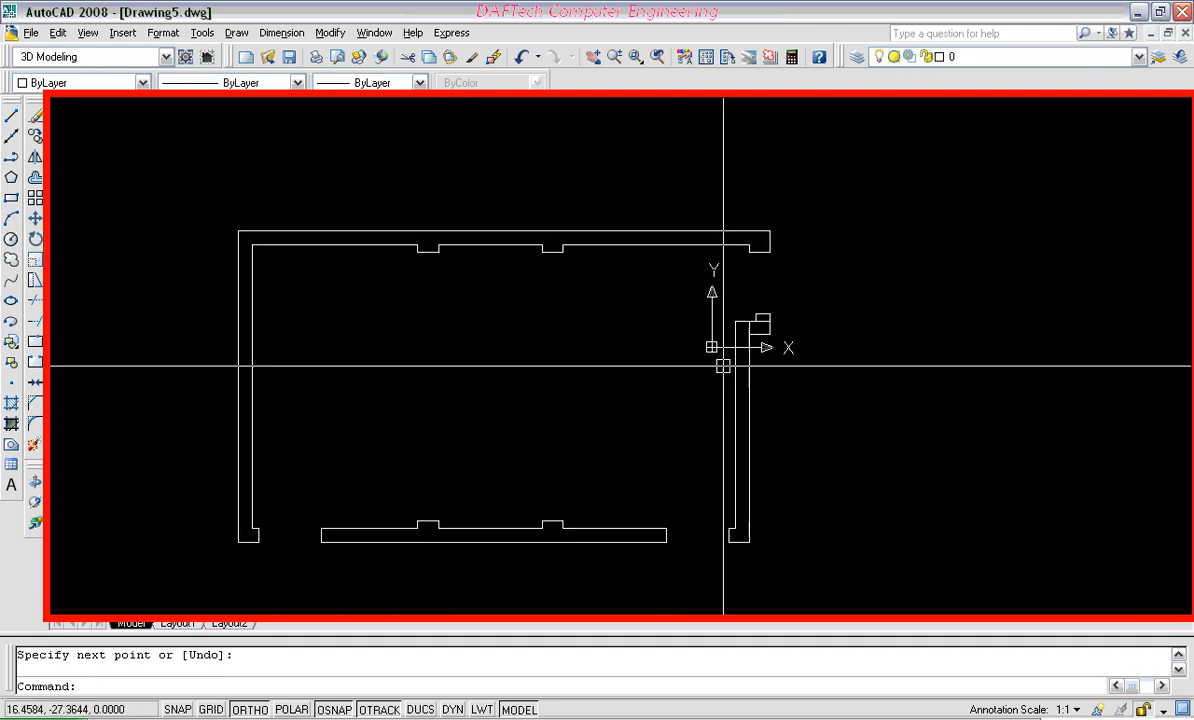
middle_drag(612, 421, 608, 438)
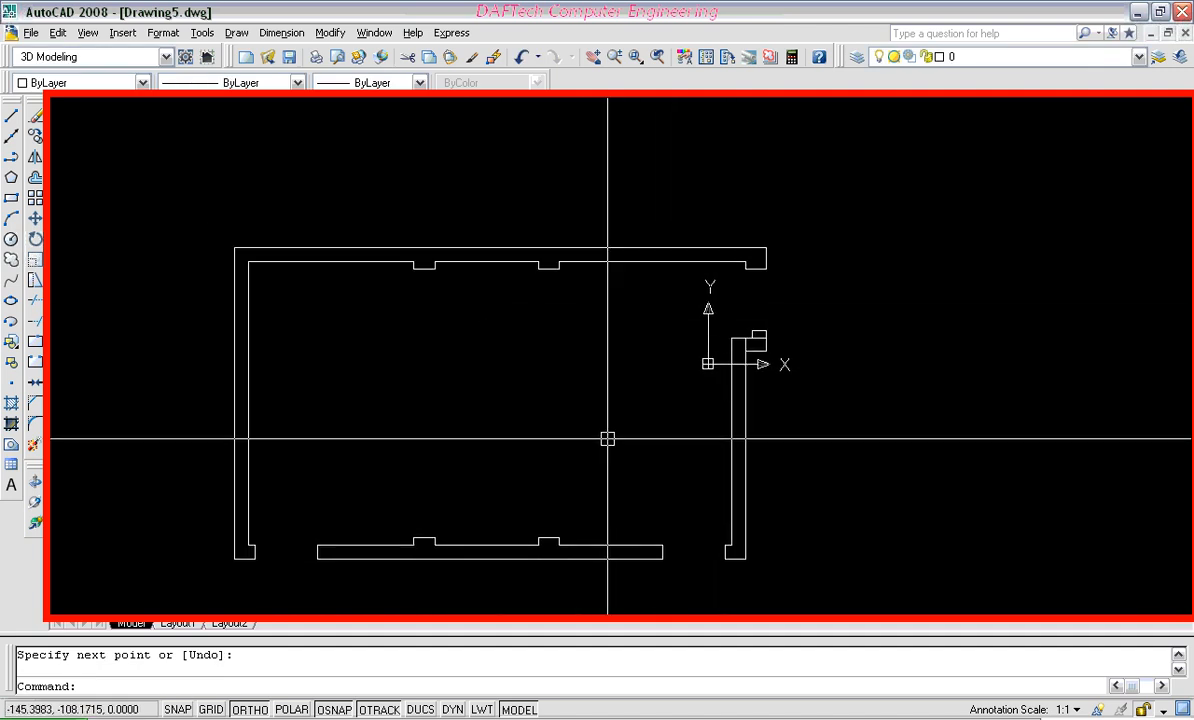
Draw a vertical line across the right-side opening from the midpoint of the top wall's end down to the right wall's upper end
click(12, 121)
scroll(738, 308, up, 2)
click(763, 252)
scroll(760, 334, up, 4)
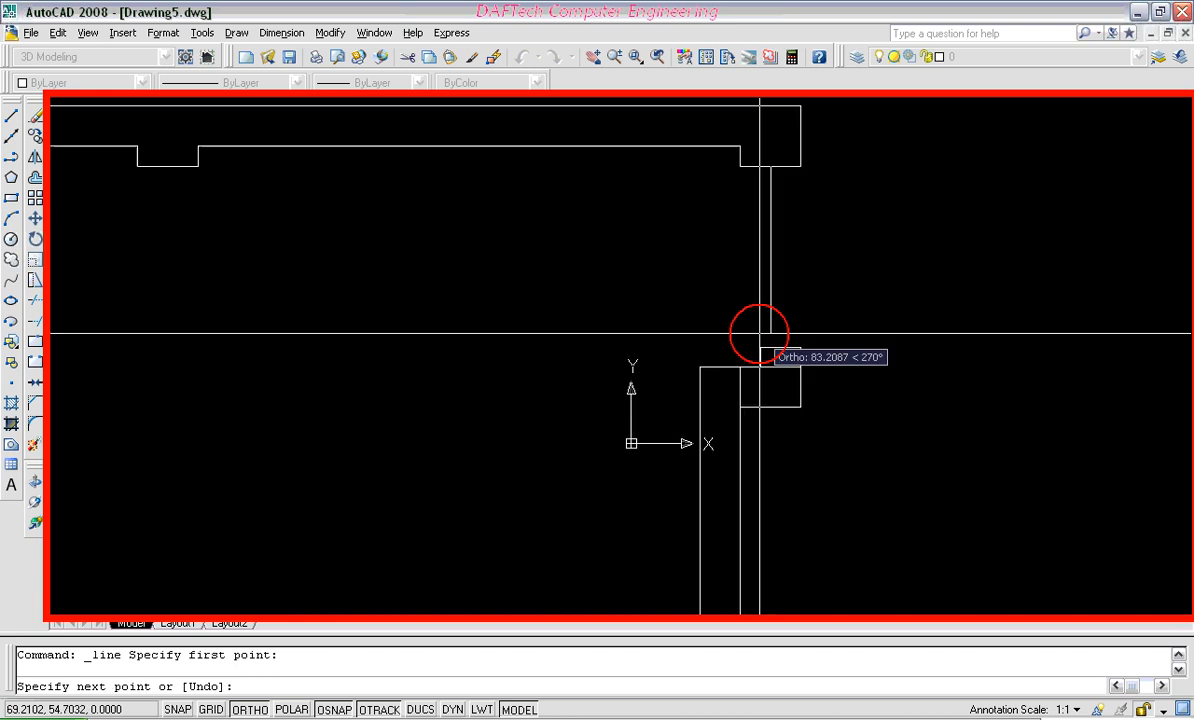
scroll(760, 334, up, 2)
click(775, 352)
key(Return)
scroll(661, 338, down, 4)
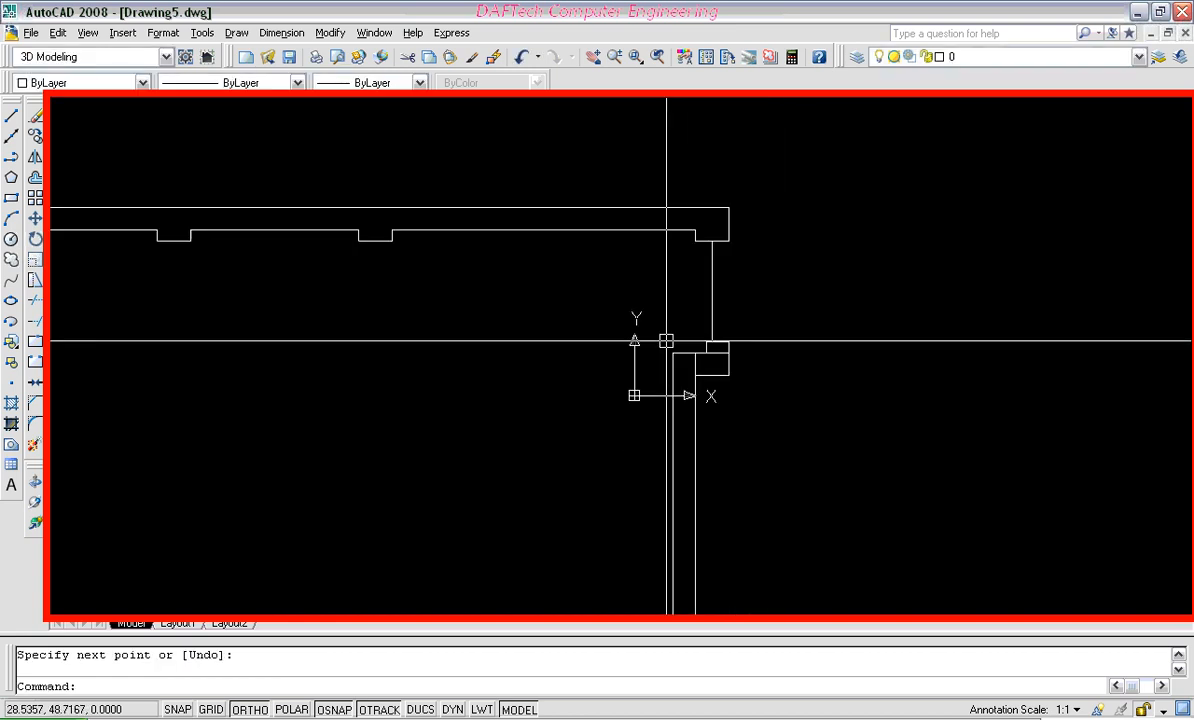
Draw a horizontal line across the lower-right opening between the midpoints of the two facing wall ends
scroll(714, 293, down, 2)
scroll(670, 345, up, 4)
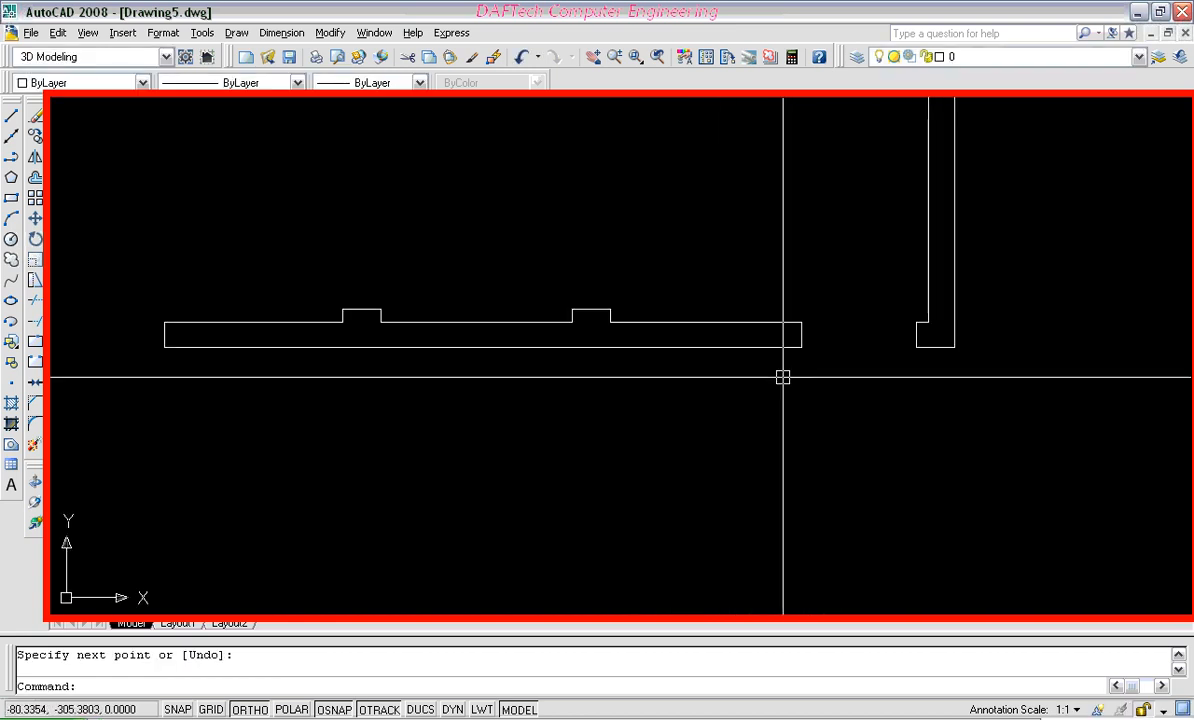
key(Return)
scroll(930, 325, up, 3)
click(928, 324)
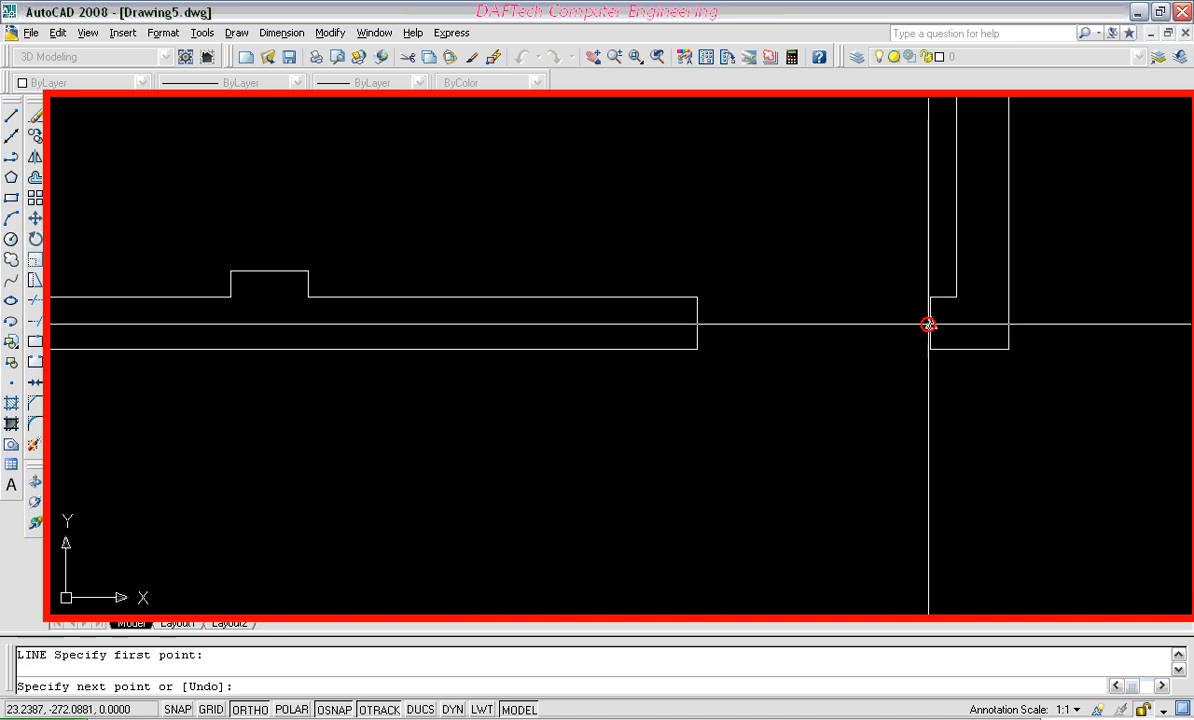
click(697, 323)
key(Return)
scroll(774, 347, down, 5)
Draw a horizontal line across the lower-left opening between the midpoints of the two facing wall ends
scroll(553, 317, up, 5)
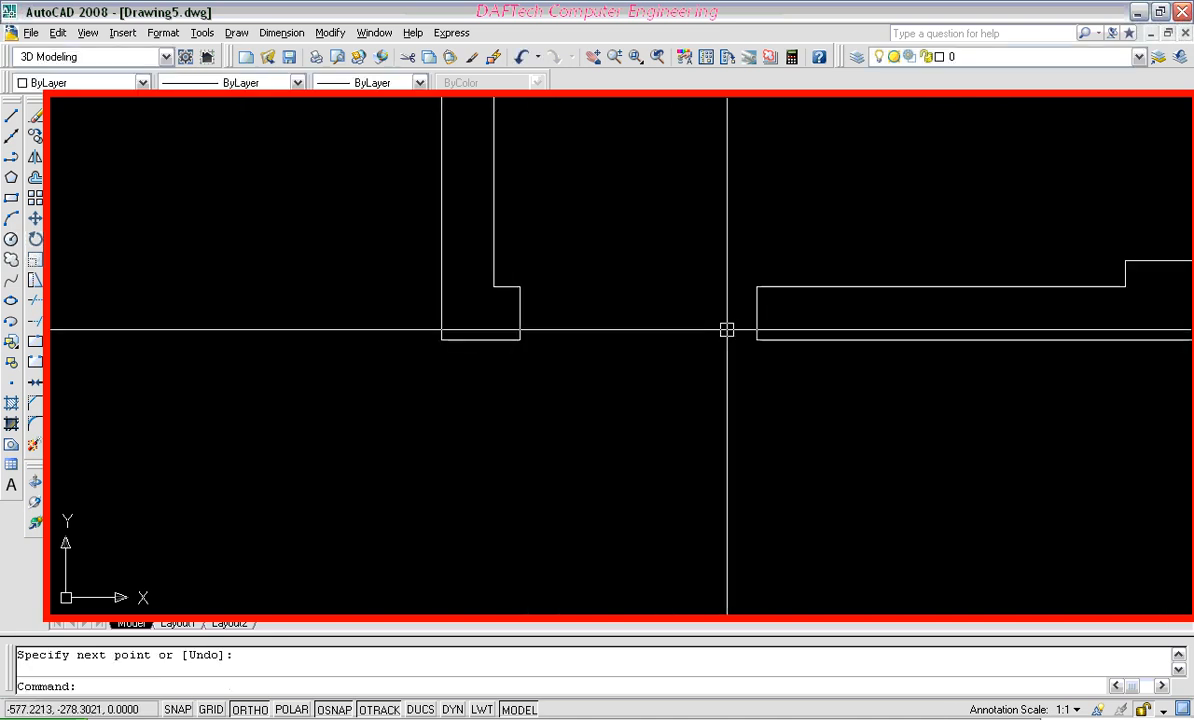
key(Return)
click(757, 315)
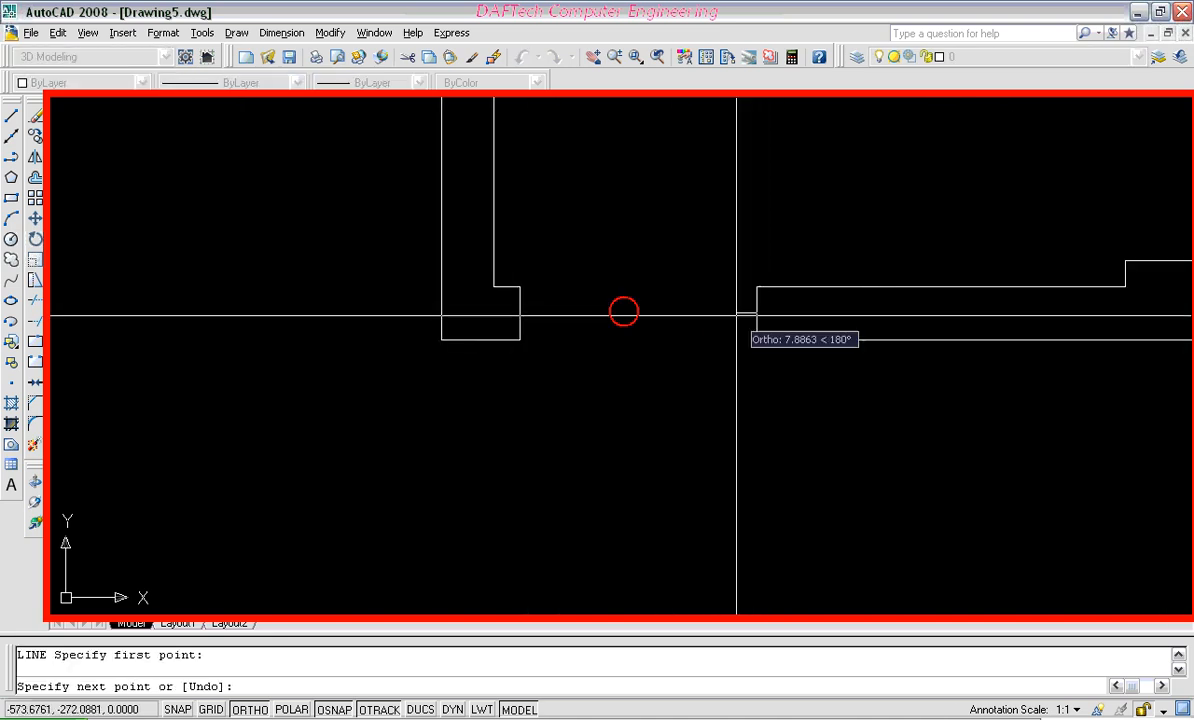
click(520, 315)
key(Return)
scroll(418, 338, down, 5)
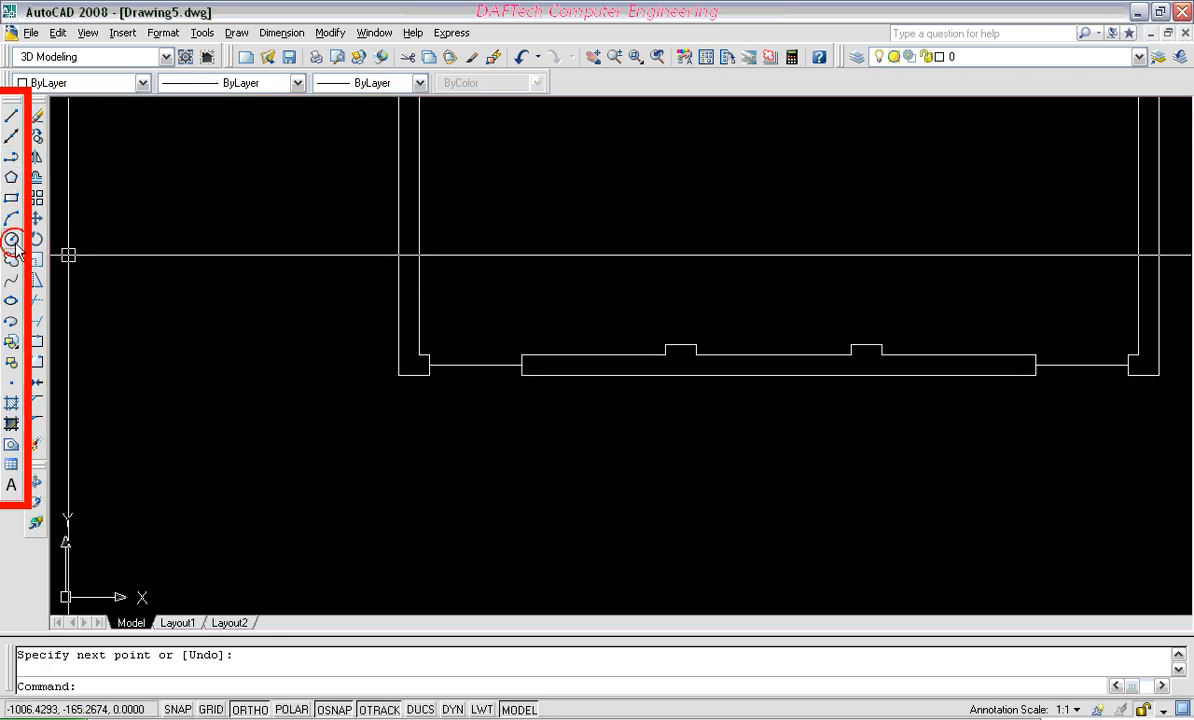
Draw a 90-unit-radius circle centred on the right end of the lower-left opening's line, passing through the line's left end
click(11, 239)
scroll(466, 350, up, 2)
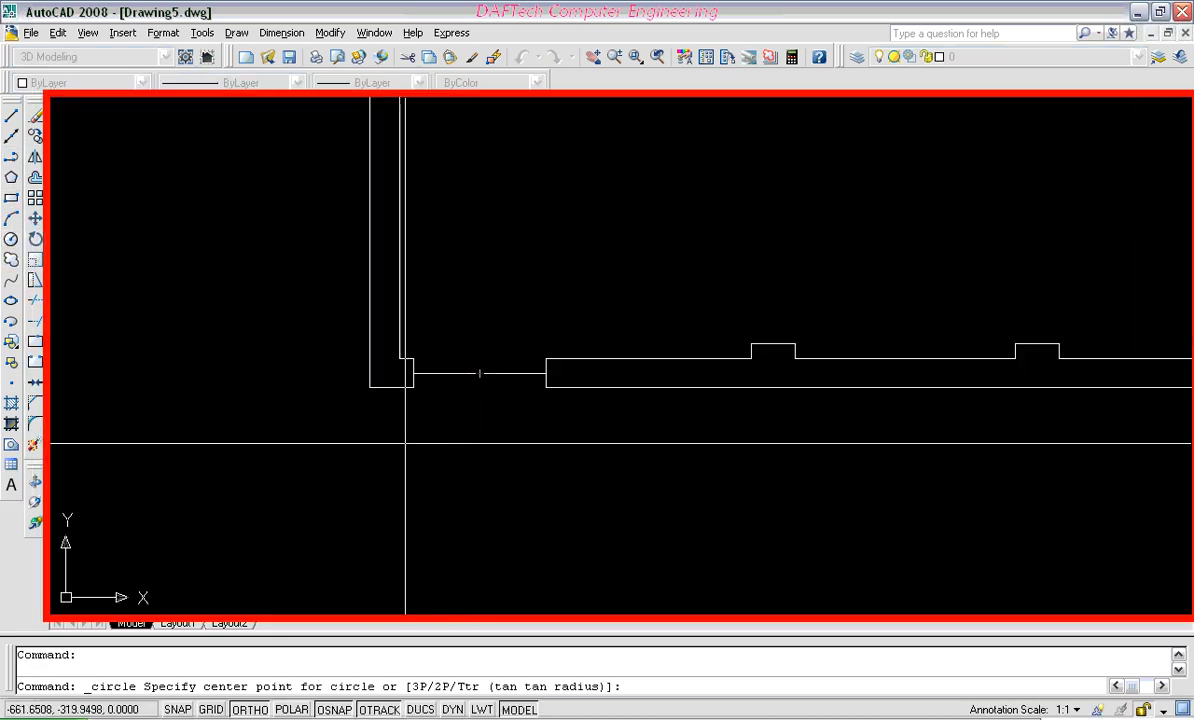
scroll(527, 388, up, 2)
click(561, 355)
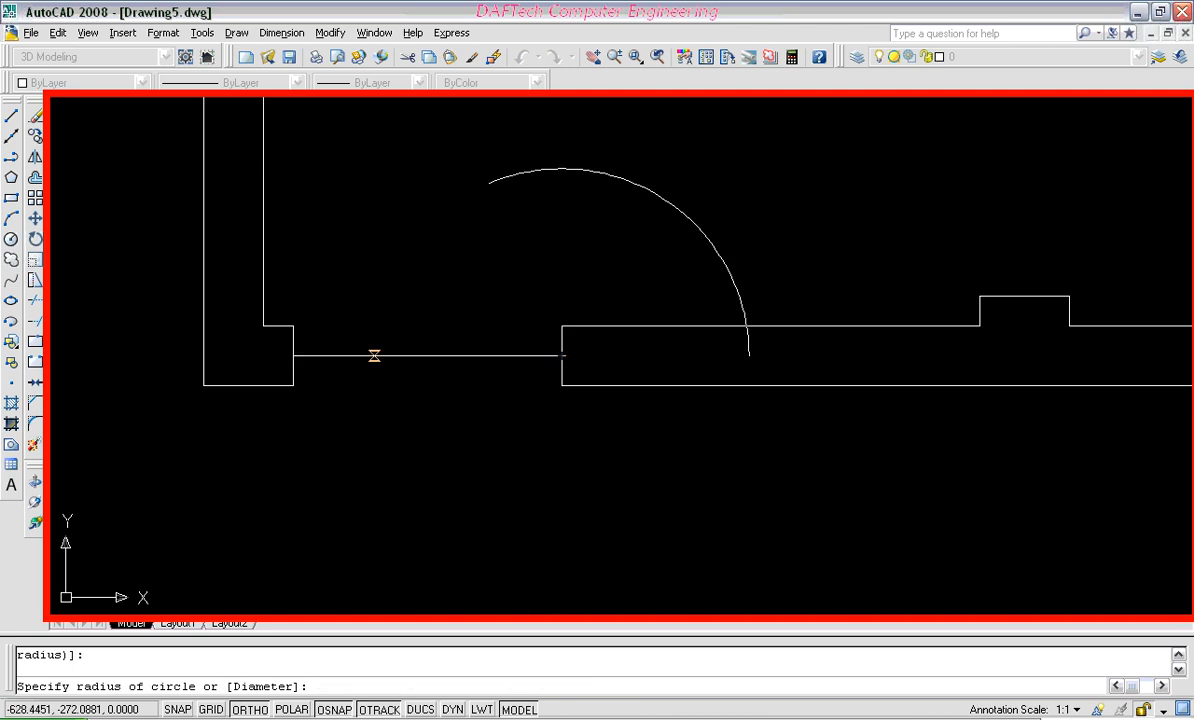
click(291, 356)
scroll(293, 365, down, 2)
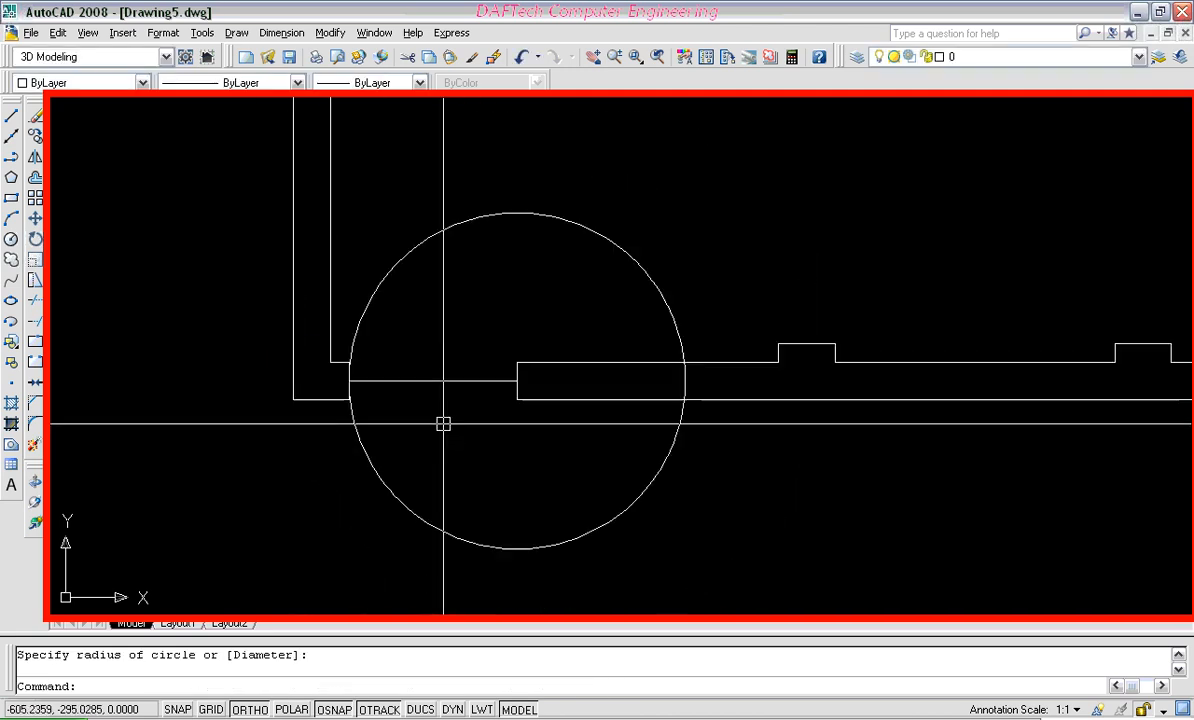
Stretch the left end of the lower-left opening's line up along the circle to form a slanted, partly open door leaf
click(376, 380)
click(349, 380)
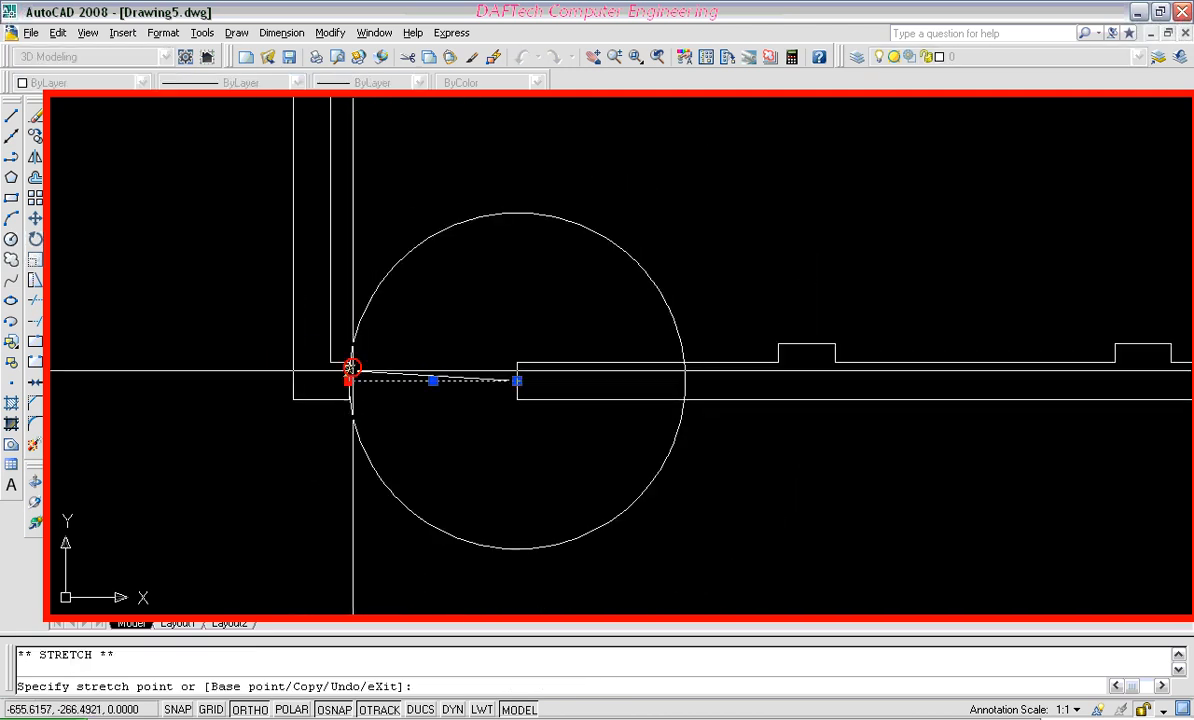
click(371, 297)
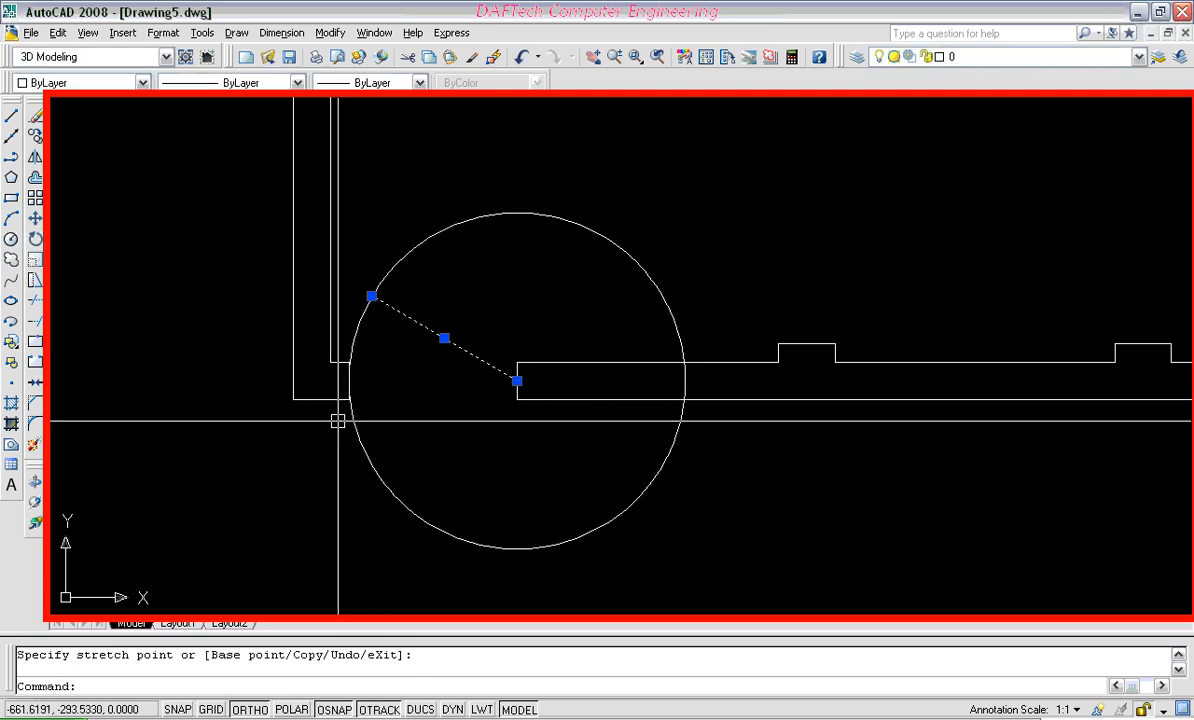
key(Escape)
Trim the lower-left circle against the door leaf and wall end, keeping only the short swing arc between them
click(36, 301)
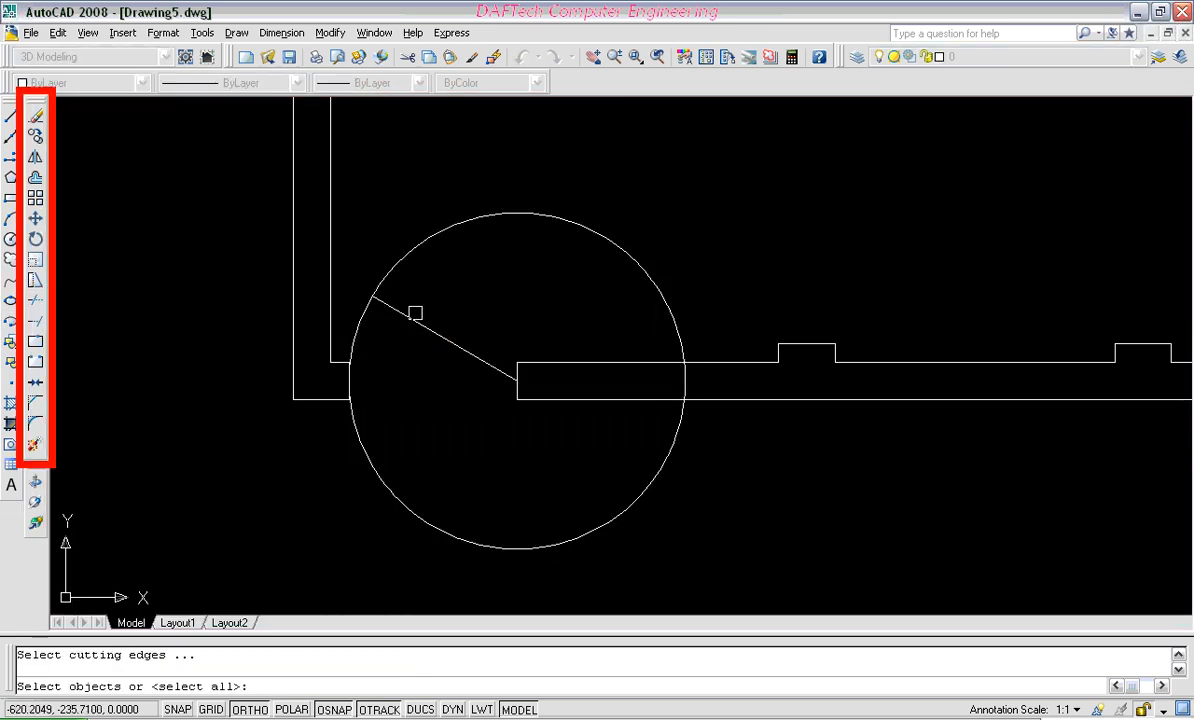
click(415, 313)
scroll(338, 392, up, 6)
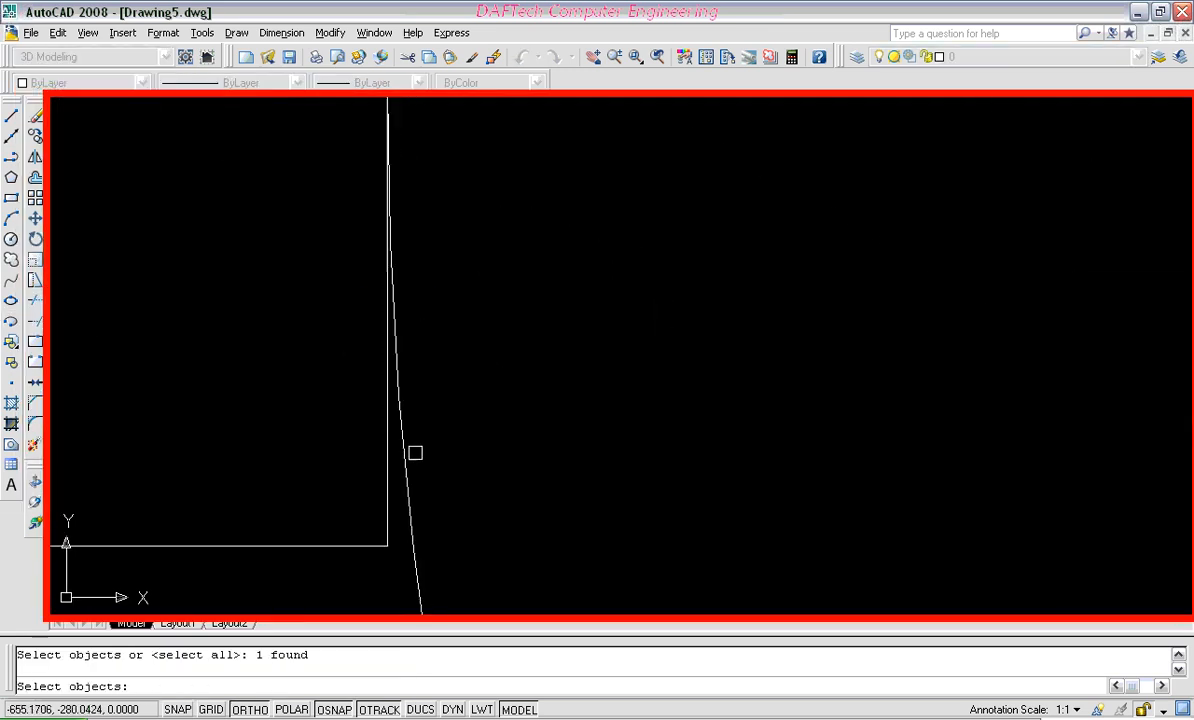
key(Return)
scroll(400, 380, down, 5)
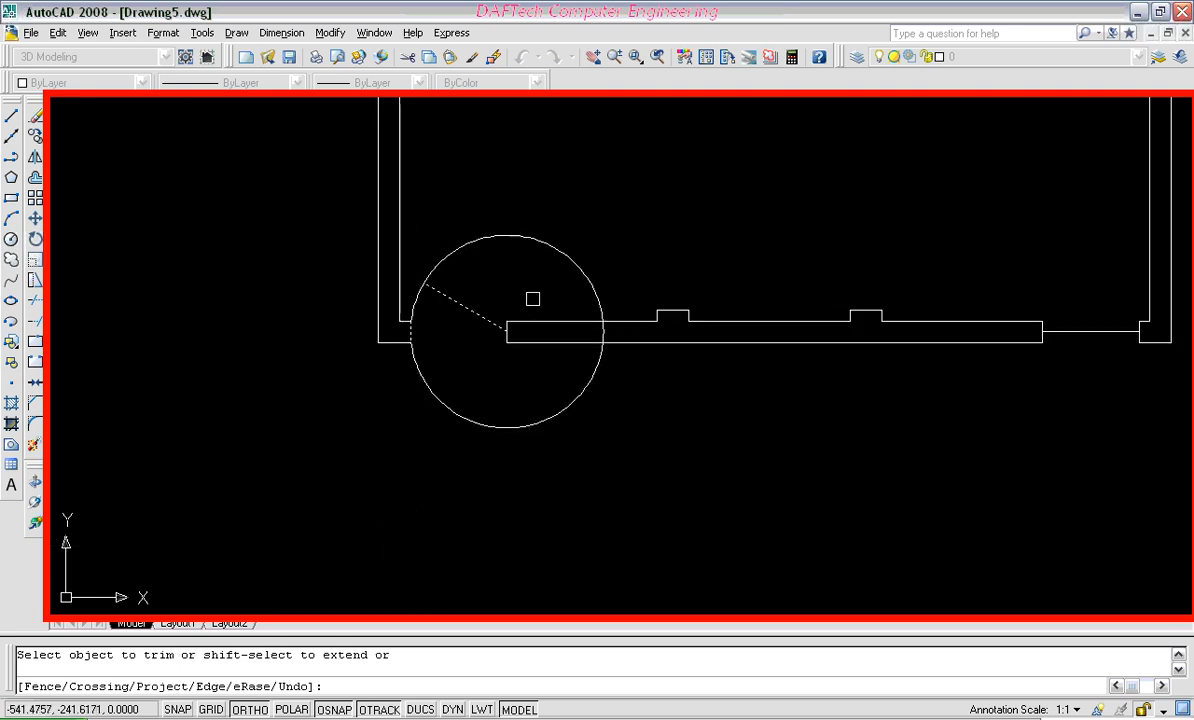
click(562, 254)
key(Return)
scroll(426, 338, up, 3)
scroll(386, 368, down, 4)
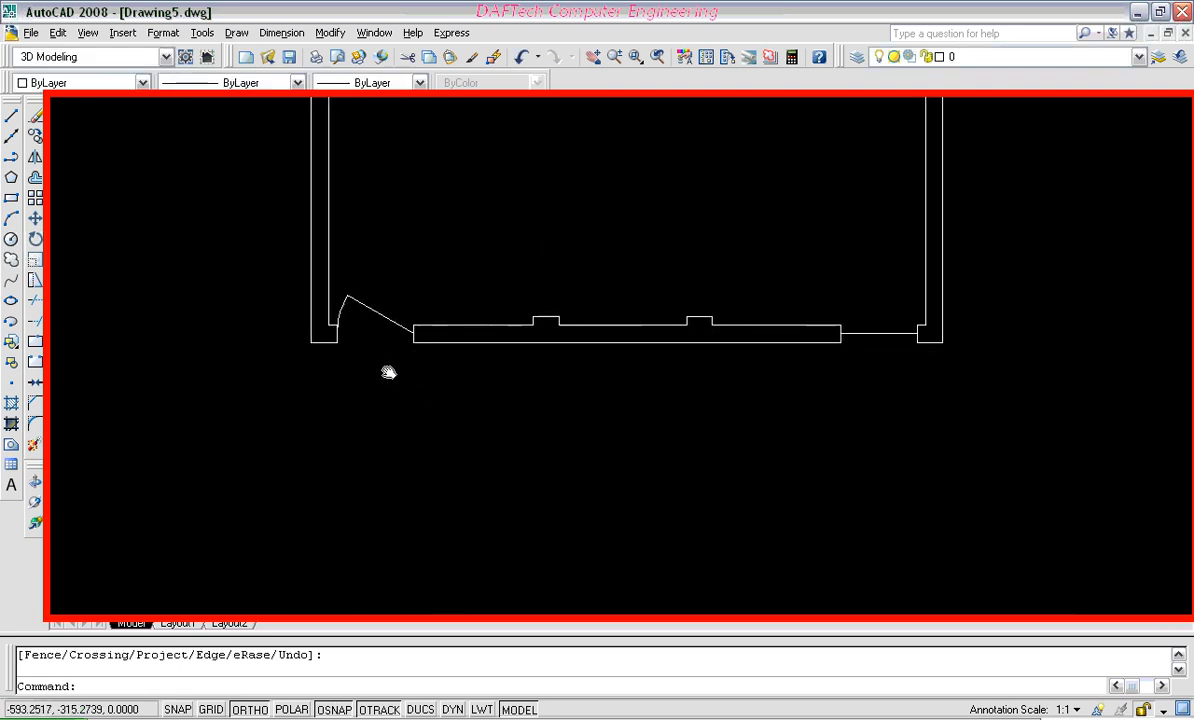
Mirror the lower-left door leaf and arc about a vertical axis through the bottom wall's midpoint, keeping the originals
scroll(340, 320, up, 3)
click(362, 277)
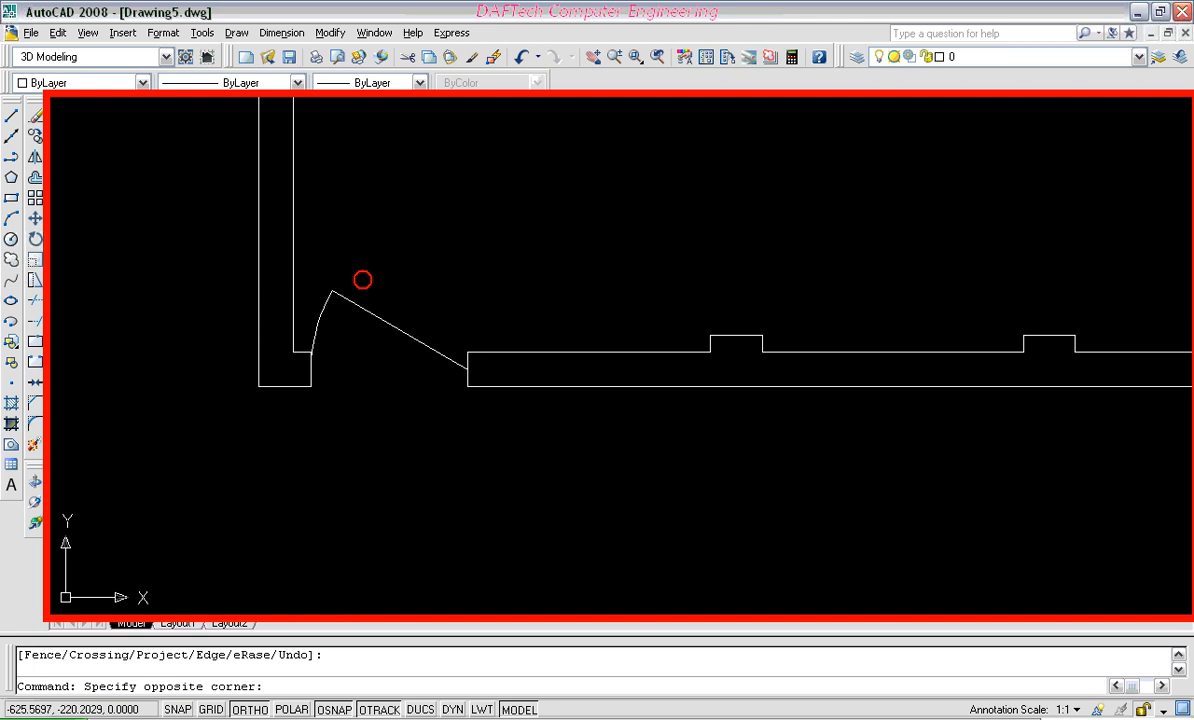
click(328, 314)
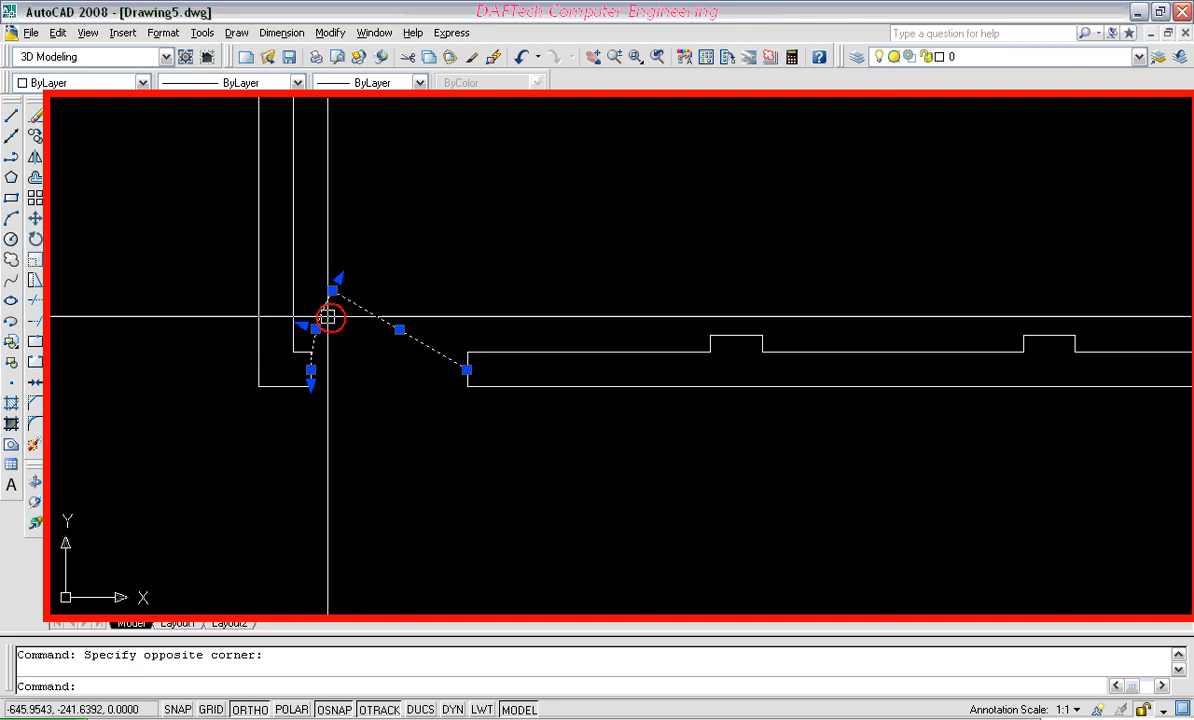
click(37, 157)
scroll(60, 162, down, 5)
click(376, 247)
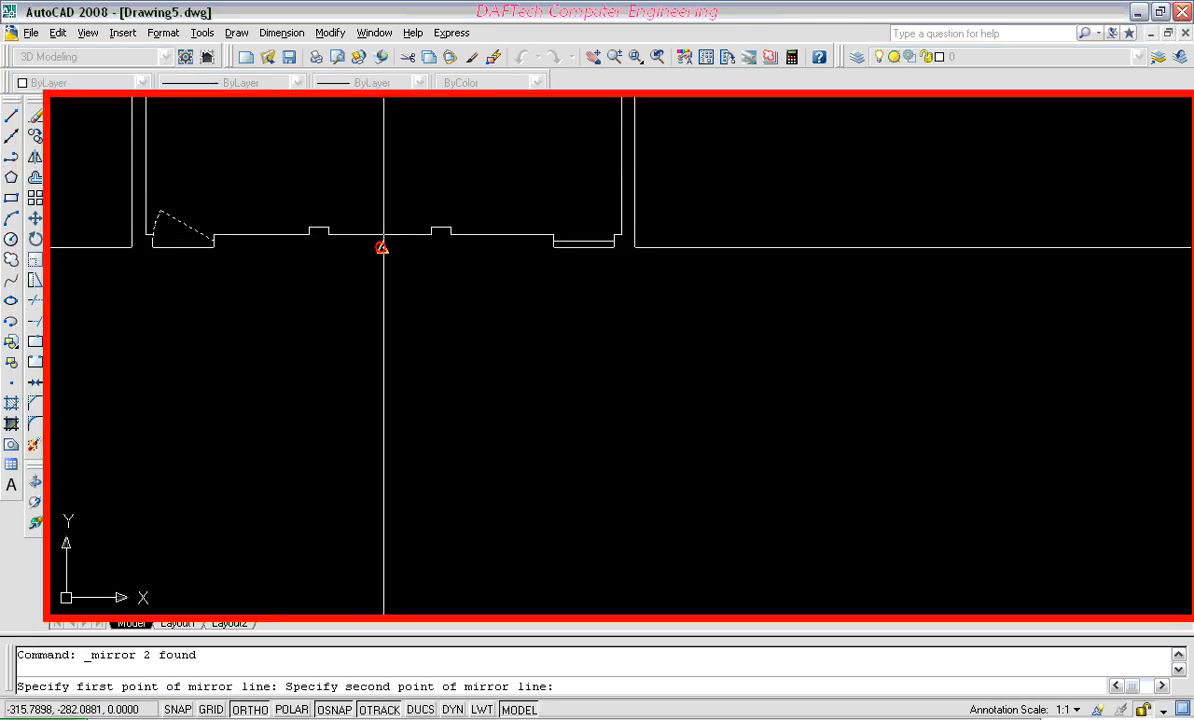
click(386, 336)
key(Return)
scroll(612, 236, up, 3)
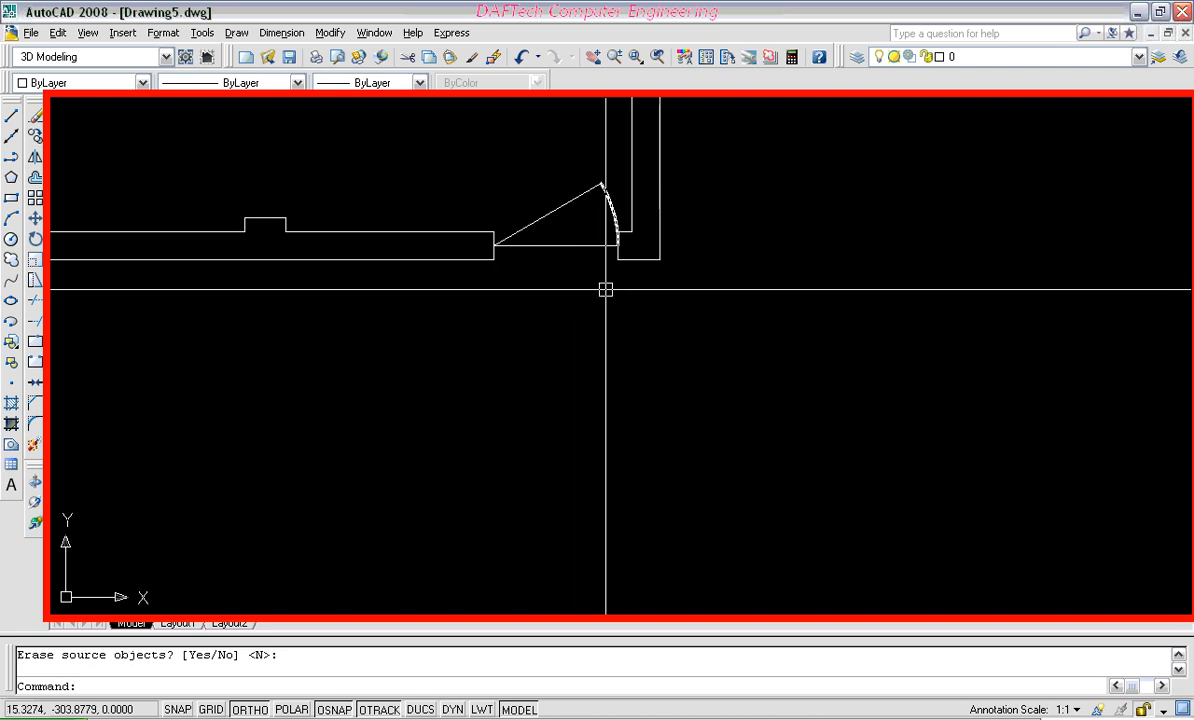
Draw a circle centred on the upper end of the right-side opening's line, with its radius reaching the line's lower end
scroll(528, 252, down, 2)
middle_drag(506, 195, 525, 413)
scroll(525, 411, down, 3)
scroll(577, 298, up, 5)
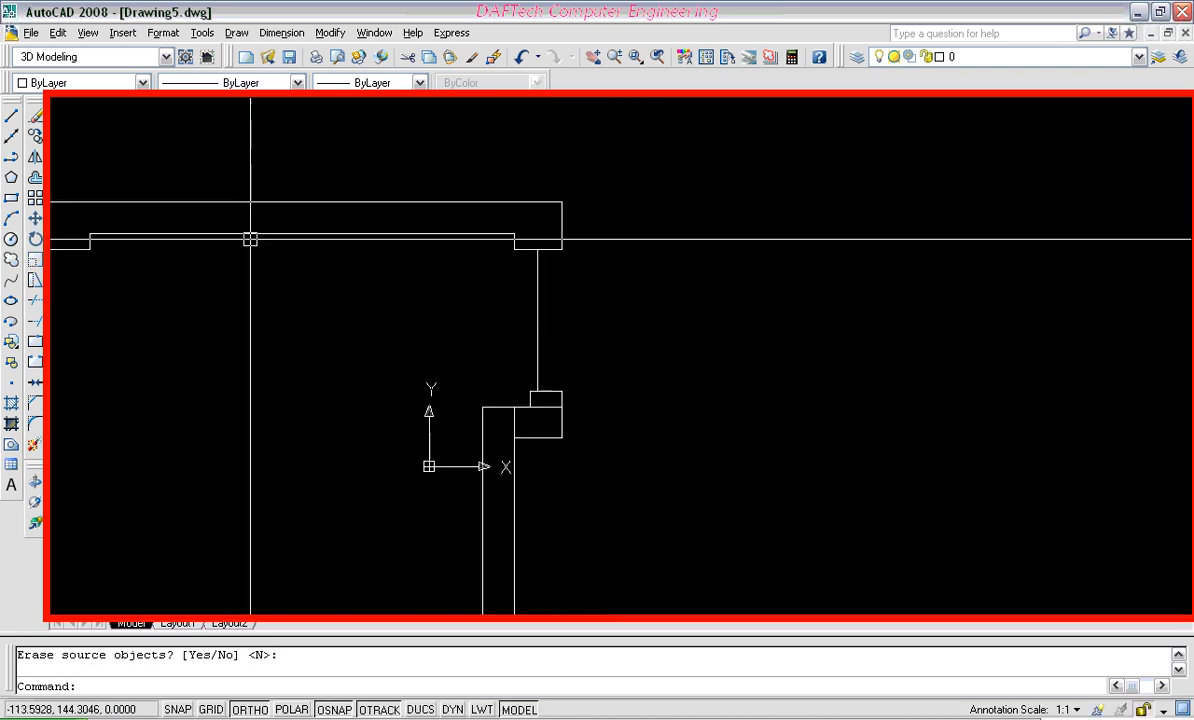
click(11, 239)
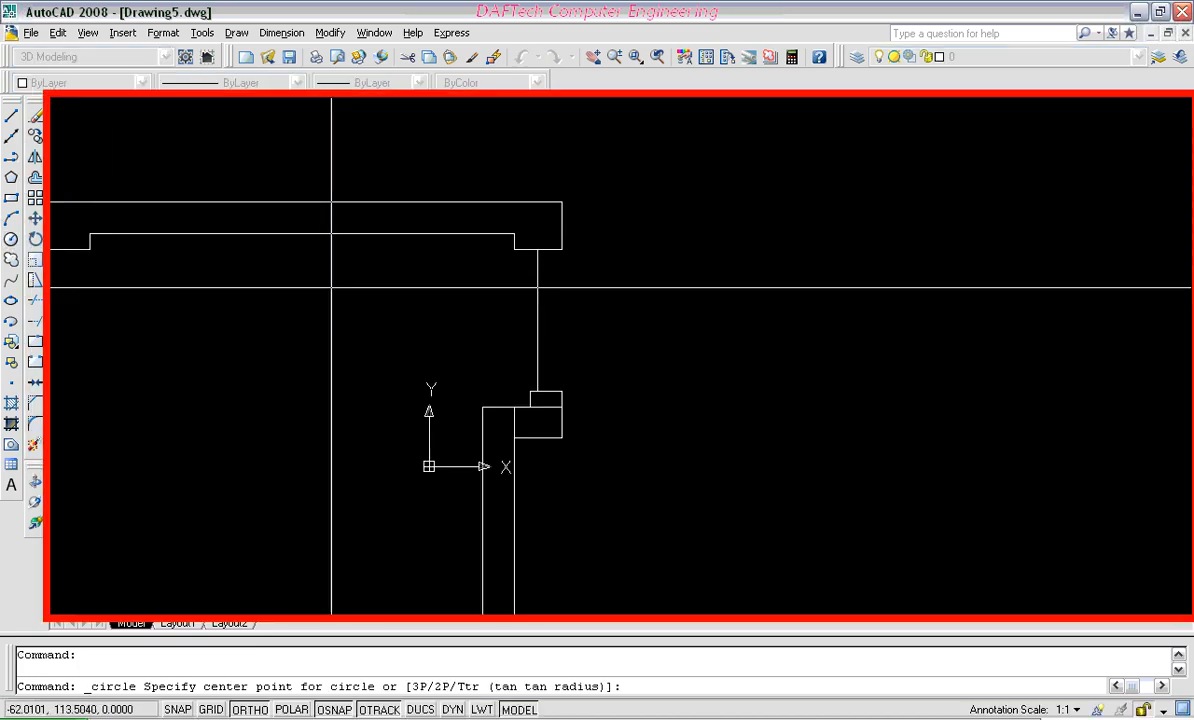
scroll(545, 245, up, 2)
click(541, 242)
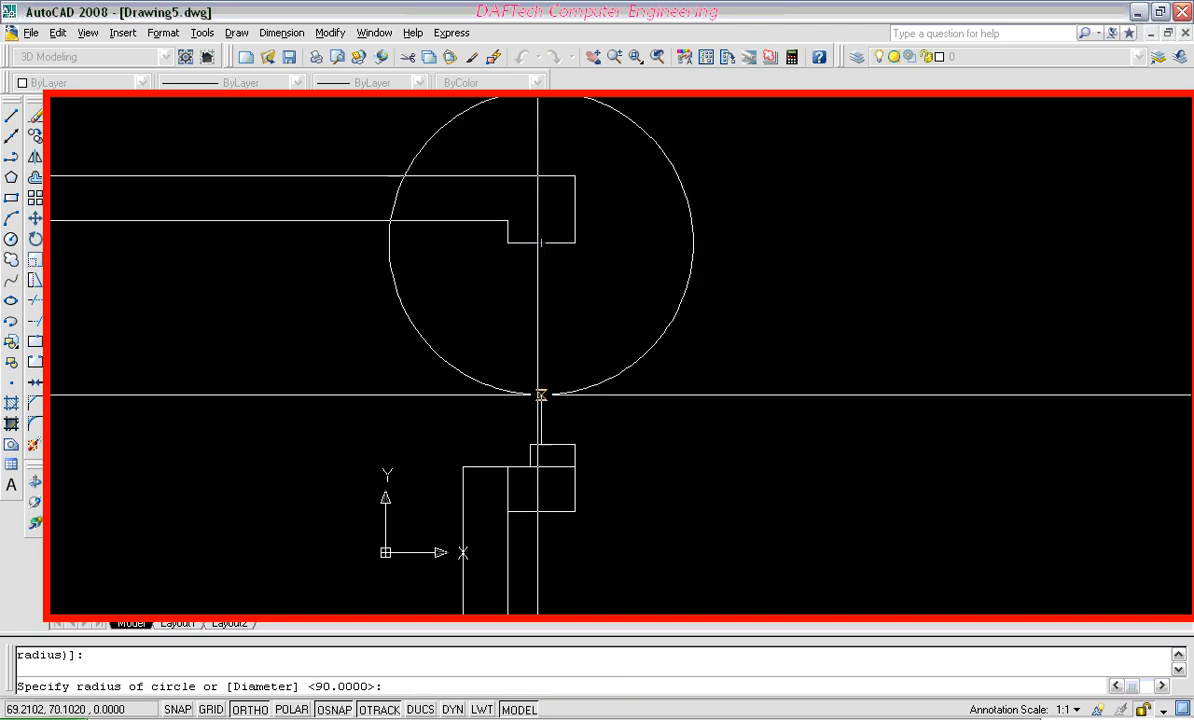
click(541, 444)
scroll(541, 442, down, 2)
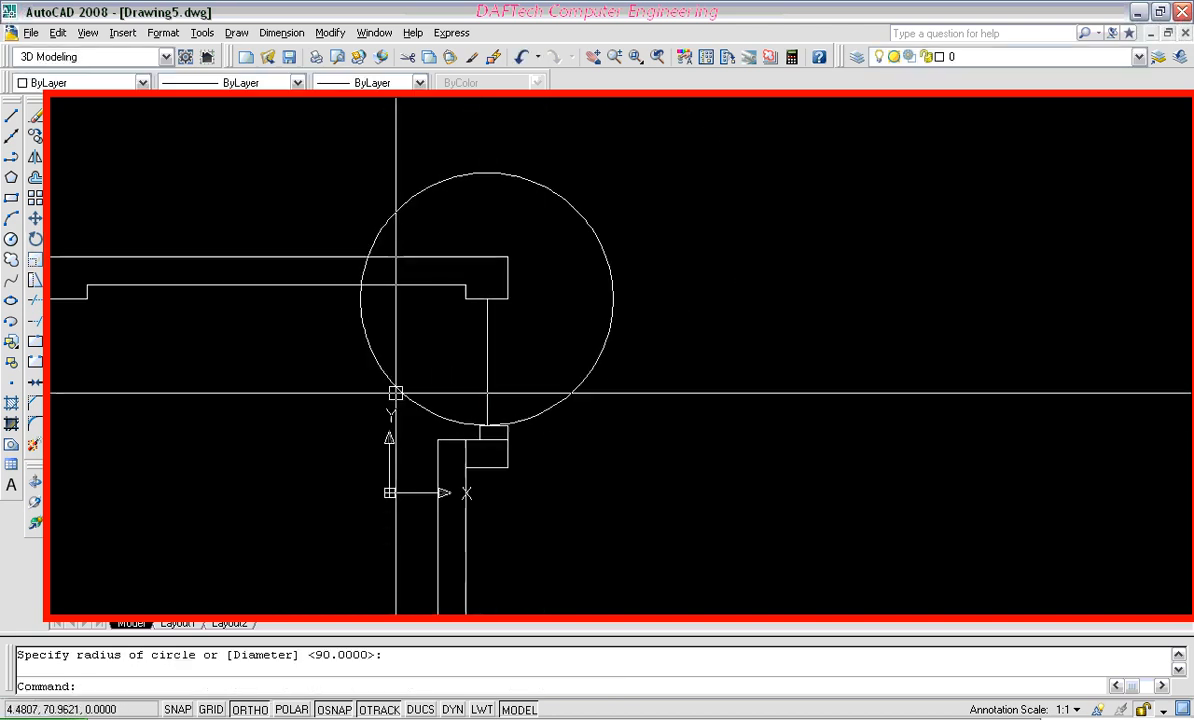
Stretch the lower end of the right-side opening's line along the circle into the room to form a slanted door leaf
click(481, 399)
click(486, 426)
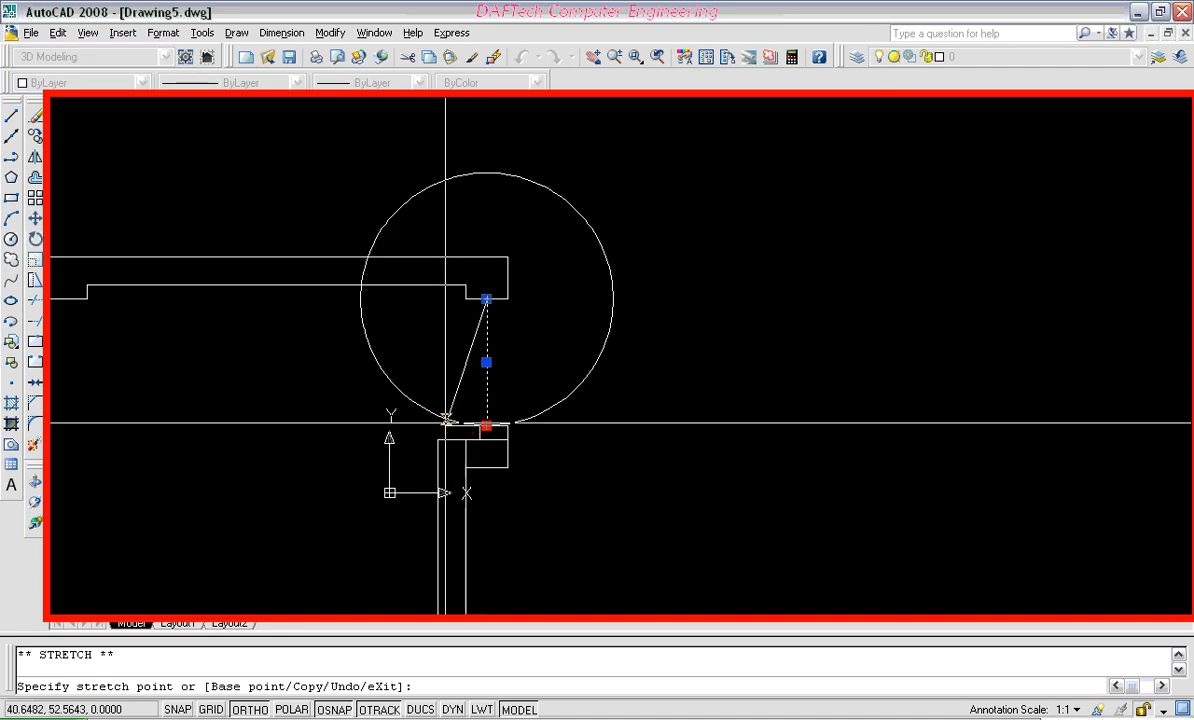
click(415, 404)
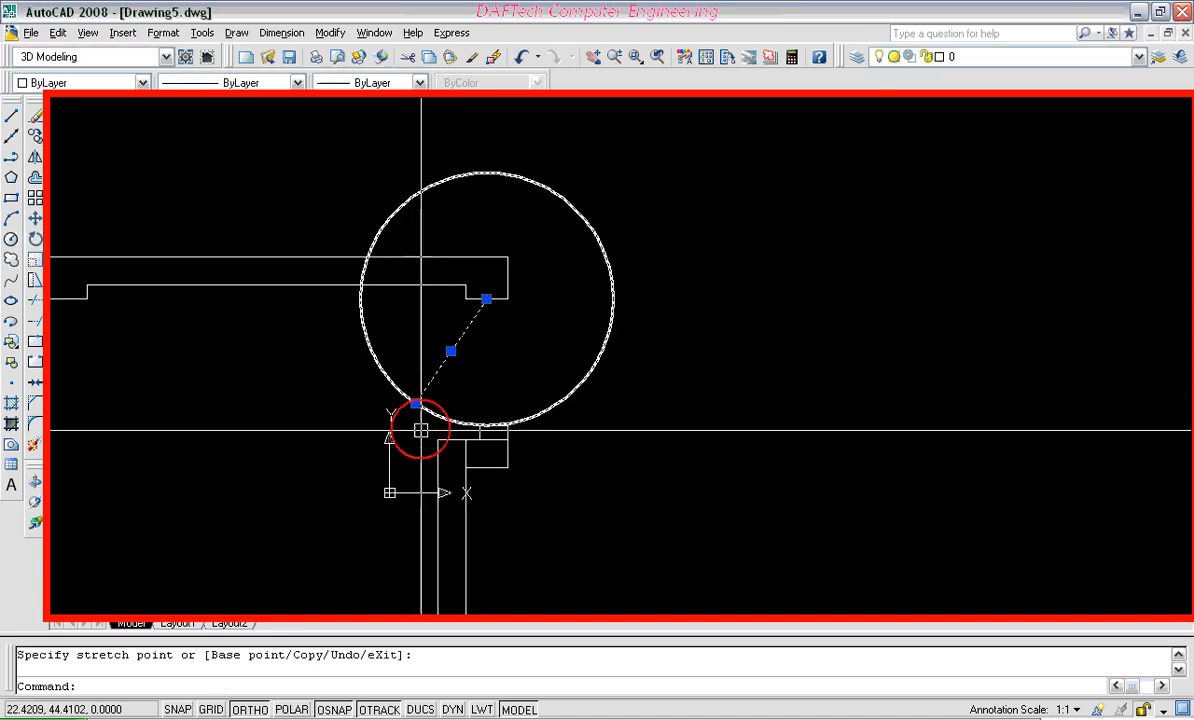
key(Escape)
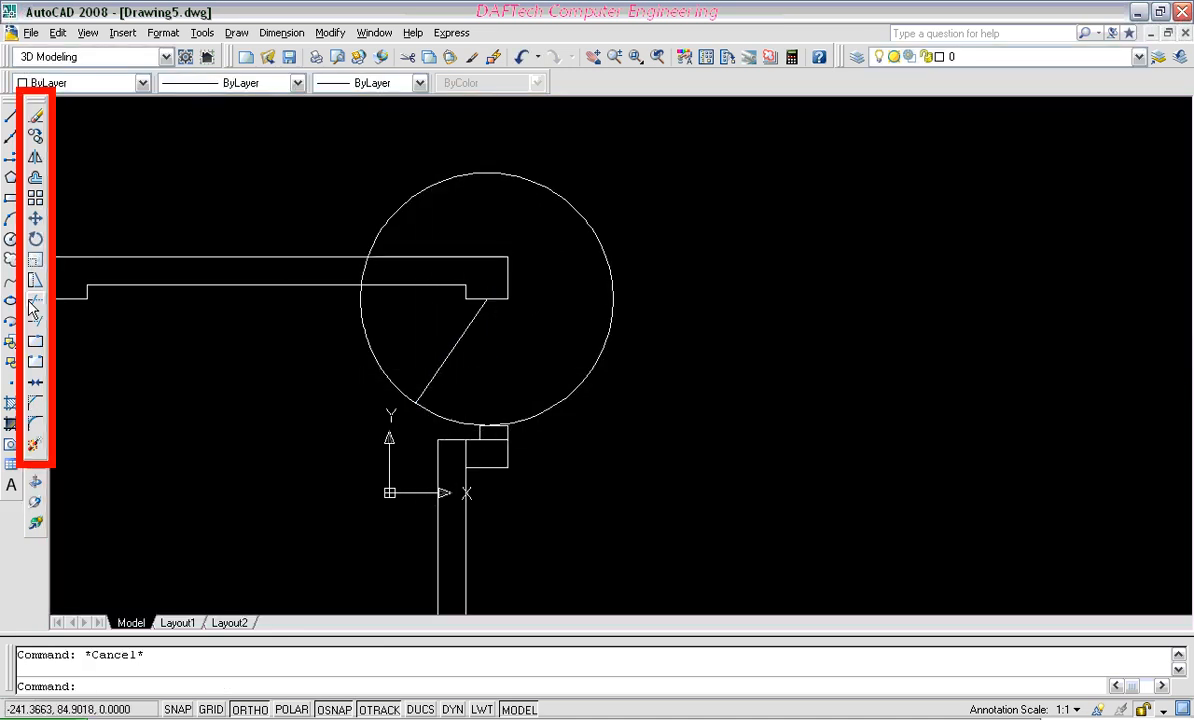
Trim the right-side circle using the door leaf and the right wall's top edge as cutting edges, keeping only the swing arc between them
click(44, 306)
click(452, 349)
scroll(490, 432, up, 6)
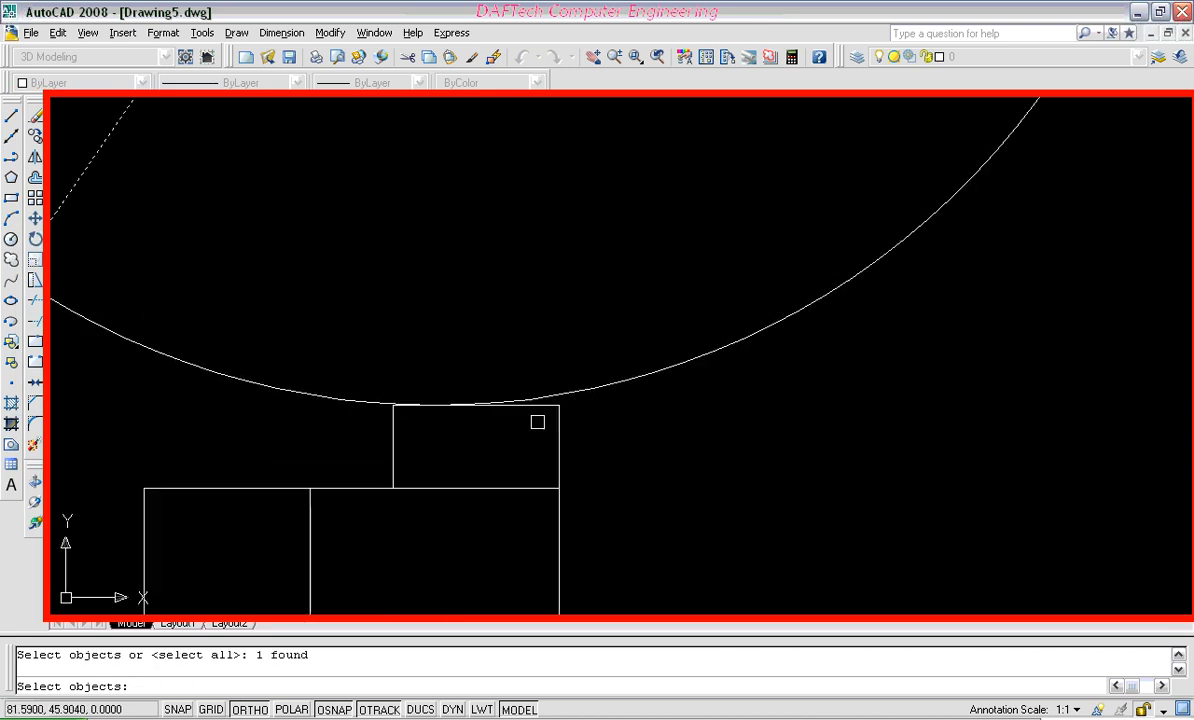
click(534, 408)
right_click(534, 408)
scroll(490, 398, down, 6)
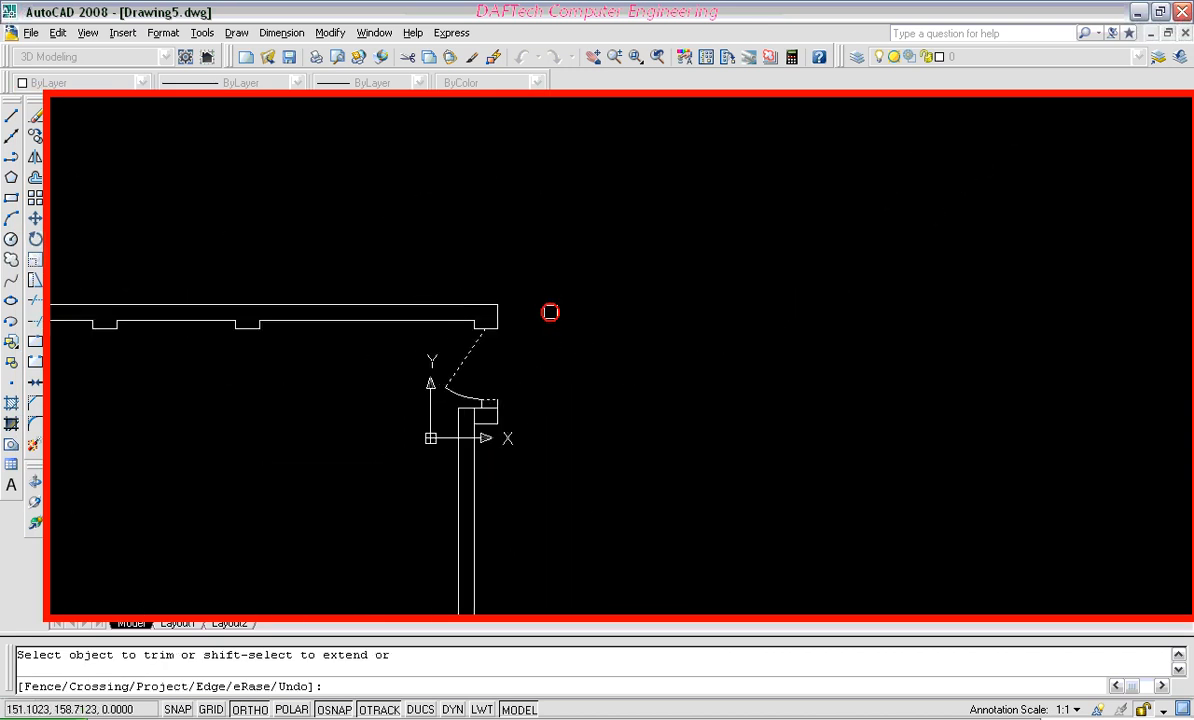
right_click(547, 310)
scroll(519, 350, down, 3)
middle_drag(429, 400, 546, 371)
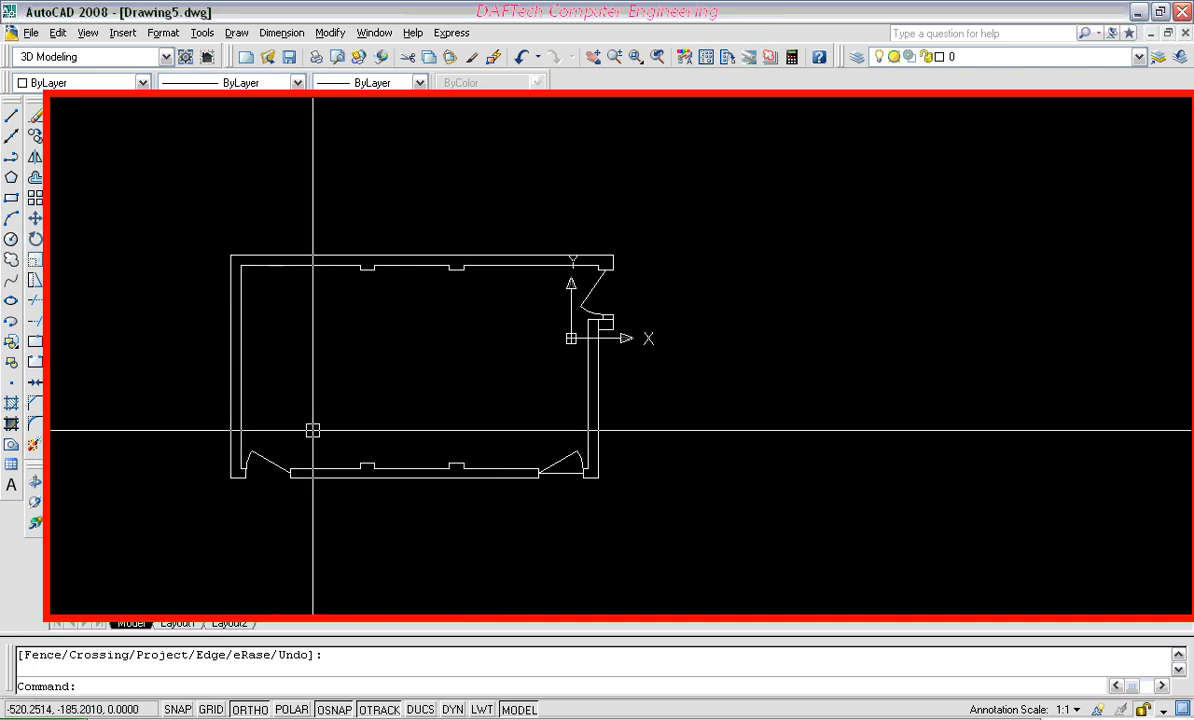
Add multiline text inside the room reading "ASSIGNMENT #1" on the first line and "COMPUTER ROOM" on the second
click(12, 486)
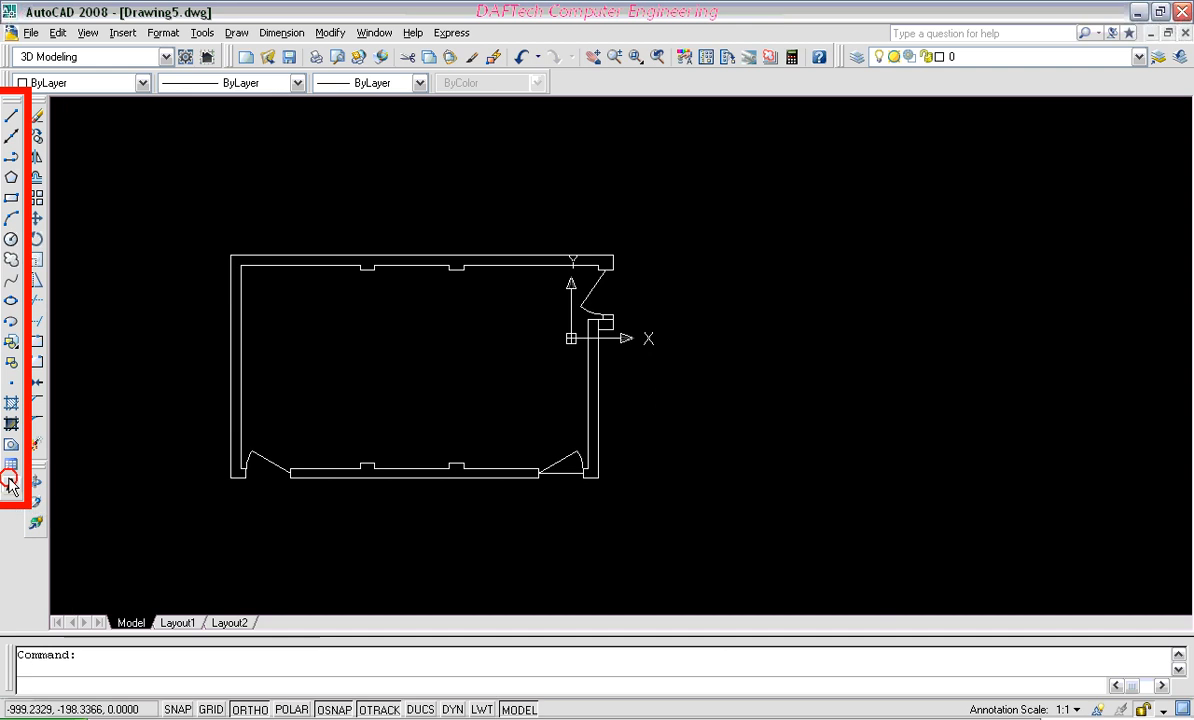
click(295, 320)
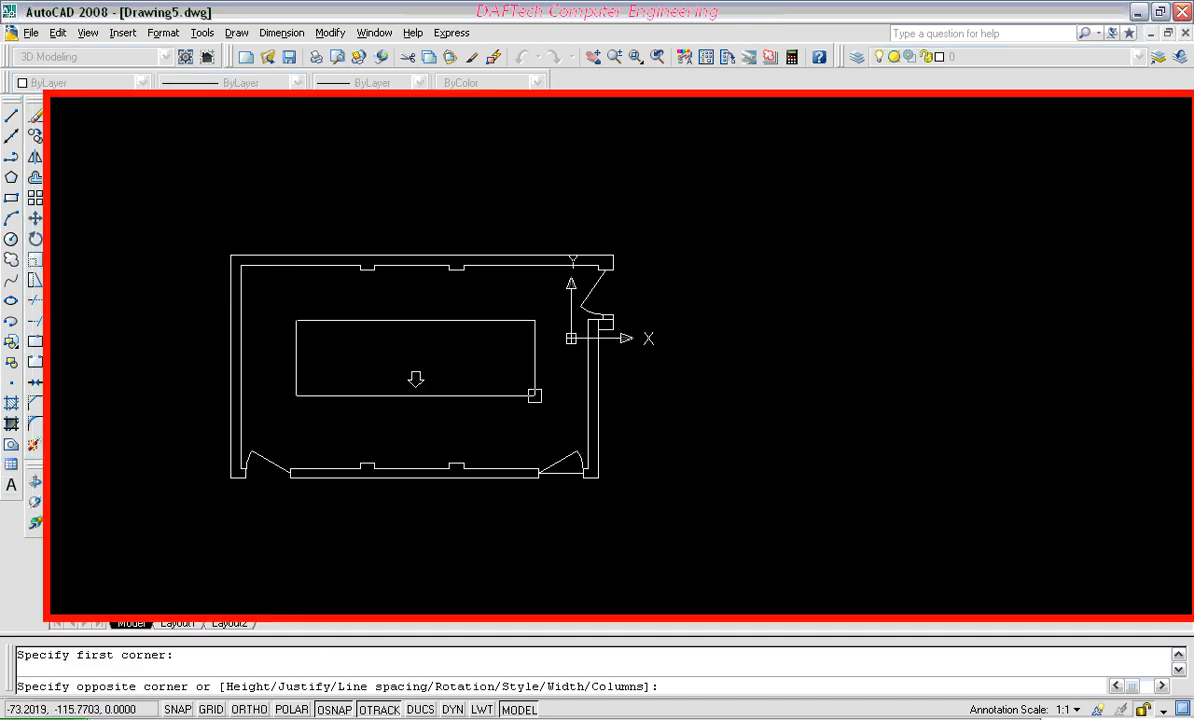
click(536, 384)
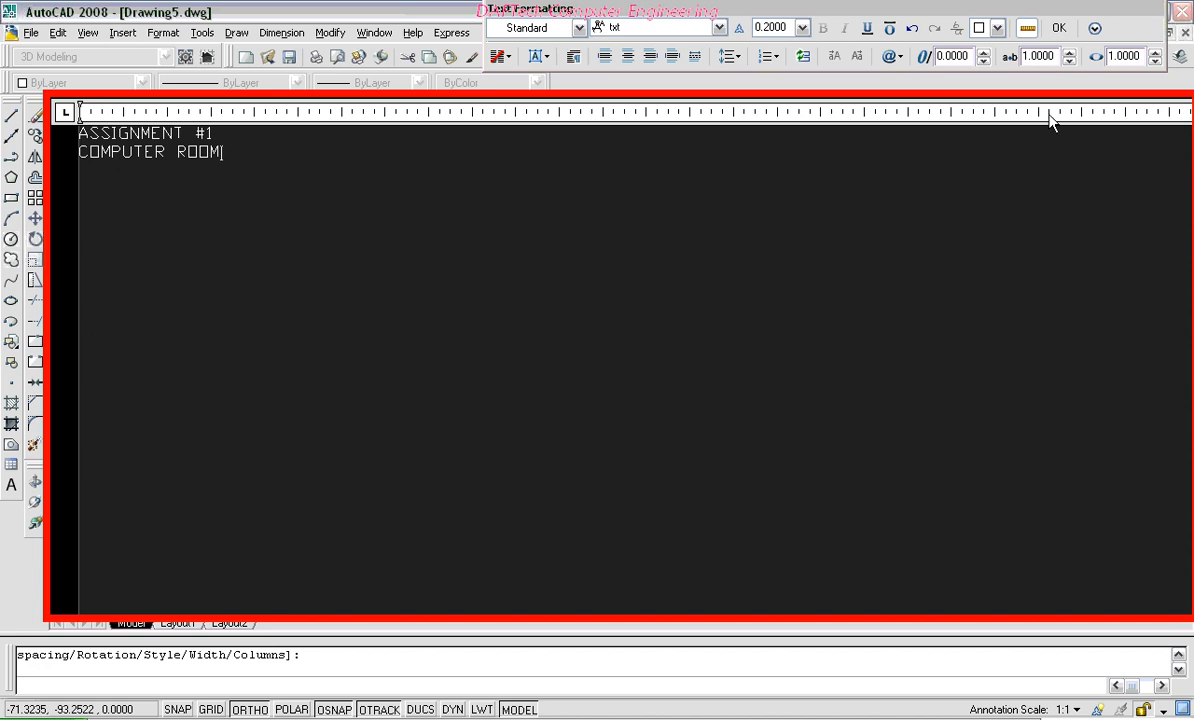
click(1059, 29)
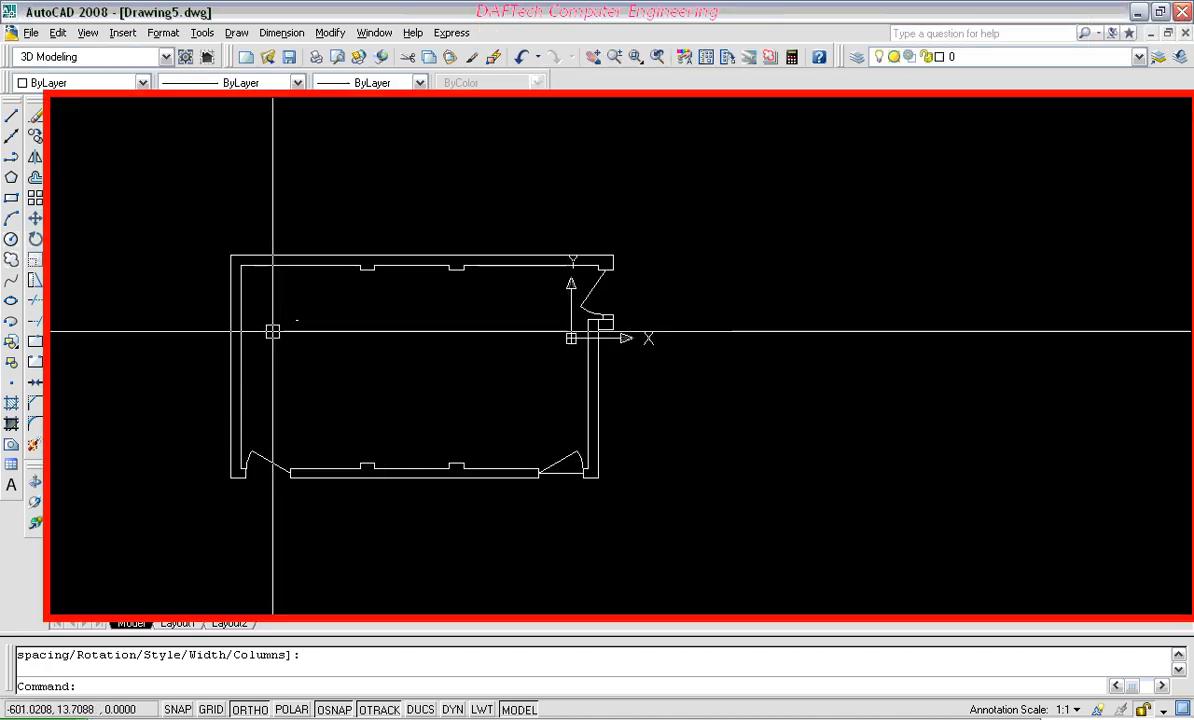
Scale the tiny room title text by a factor of 10 from a base point just above and left of it
scroll(269, 330, up, 5)
scroll(305, 313, up, 10)
scroll(354, 319, down, 5)
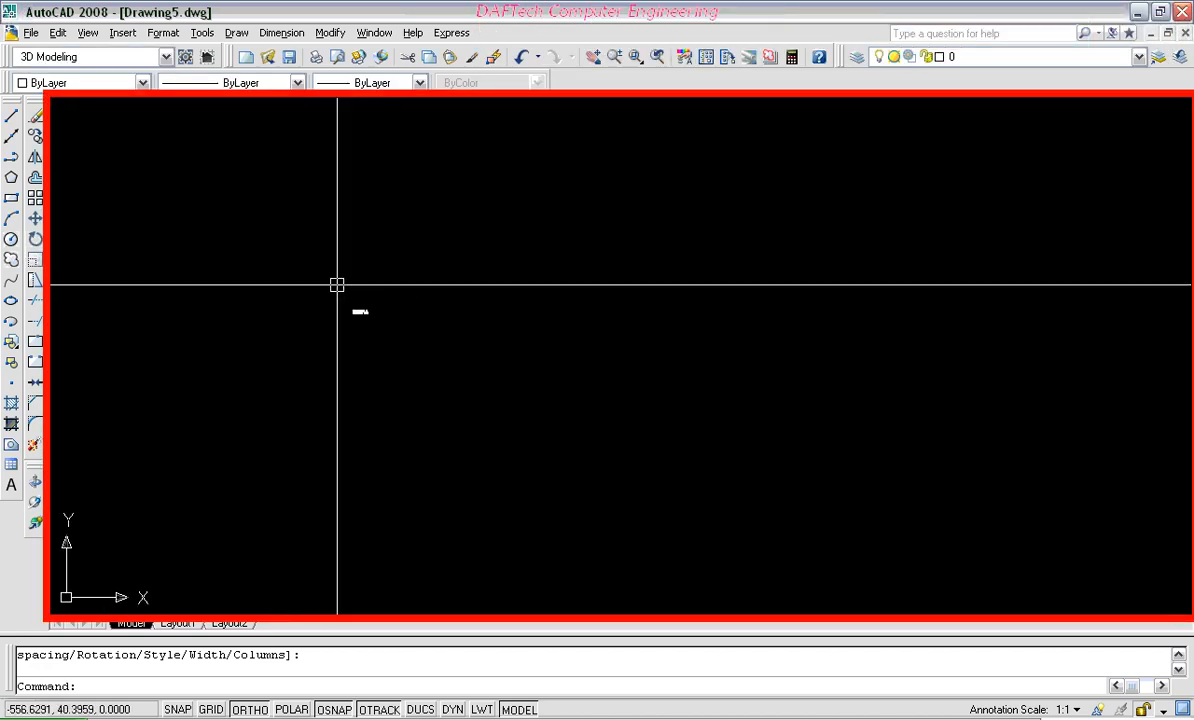
click(336, 285)
click(421, 367)
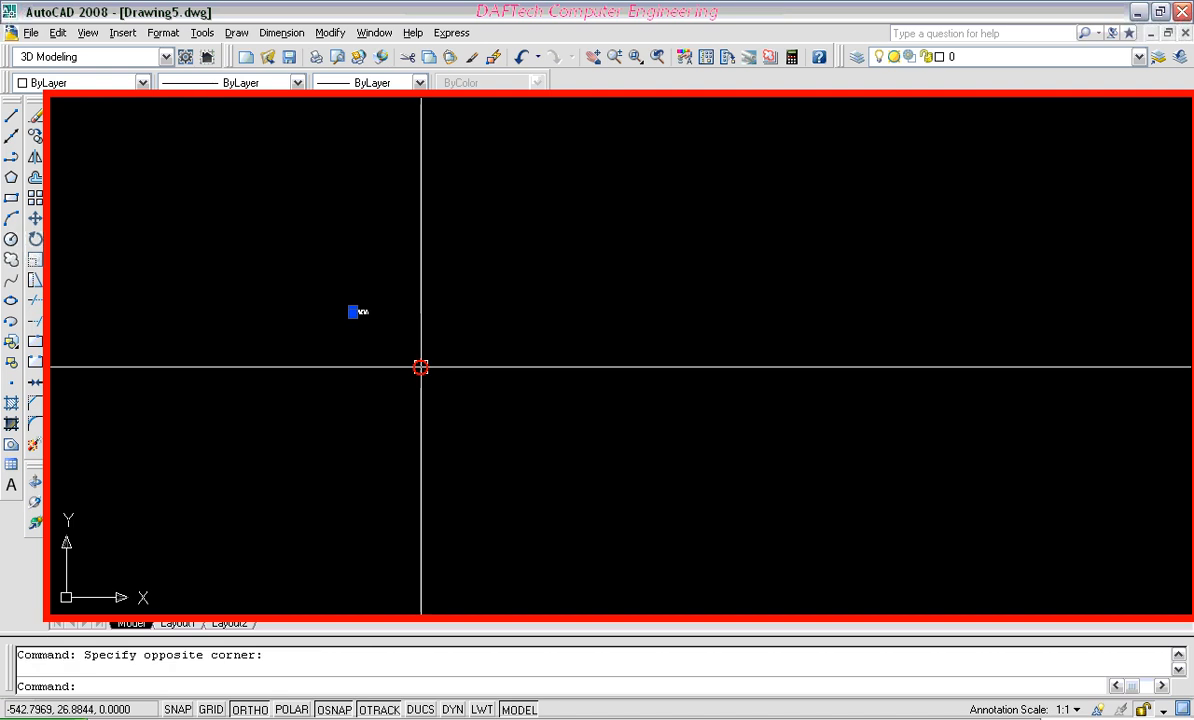
click(35, 260)
click(330, 302)
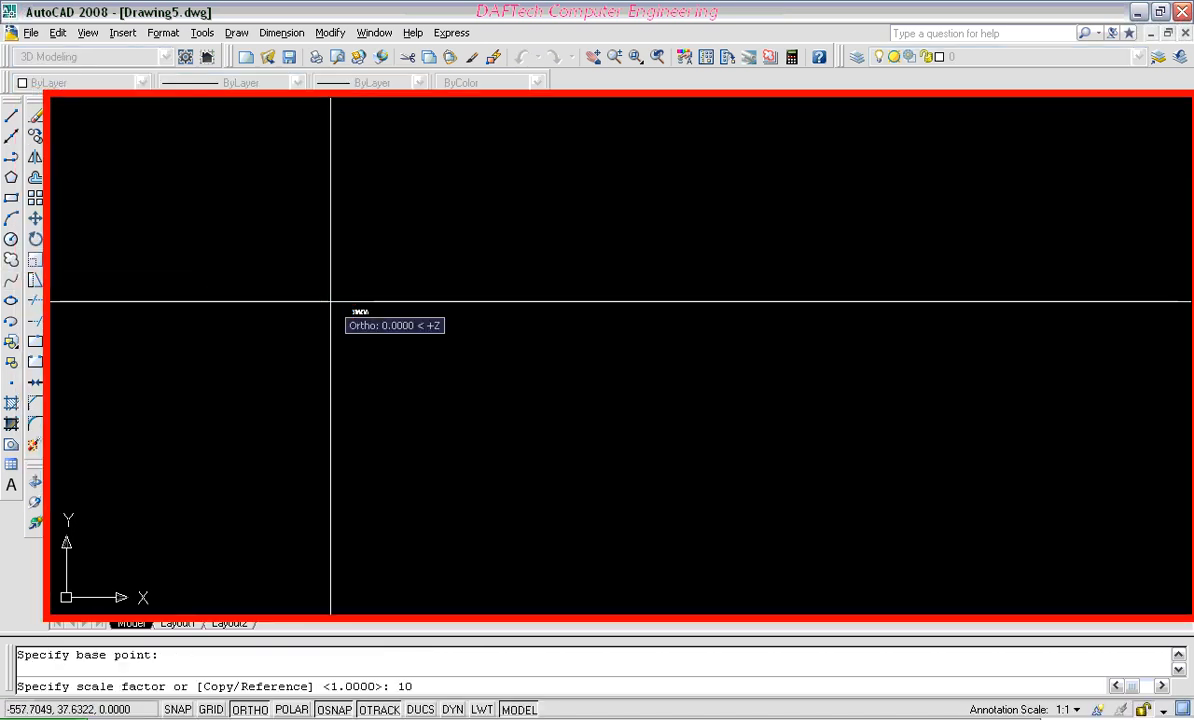
key(Return)
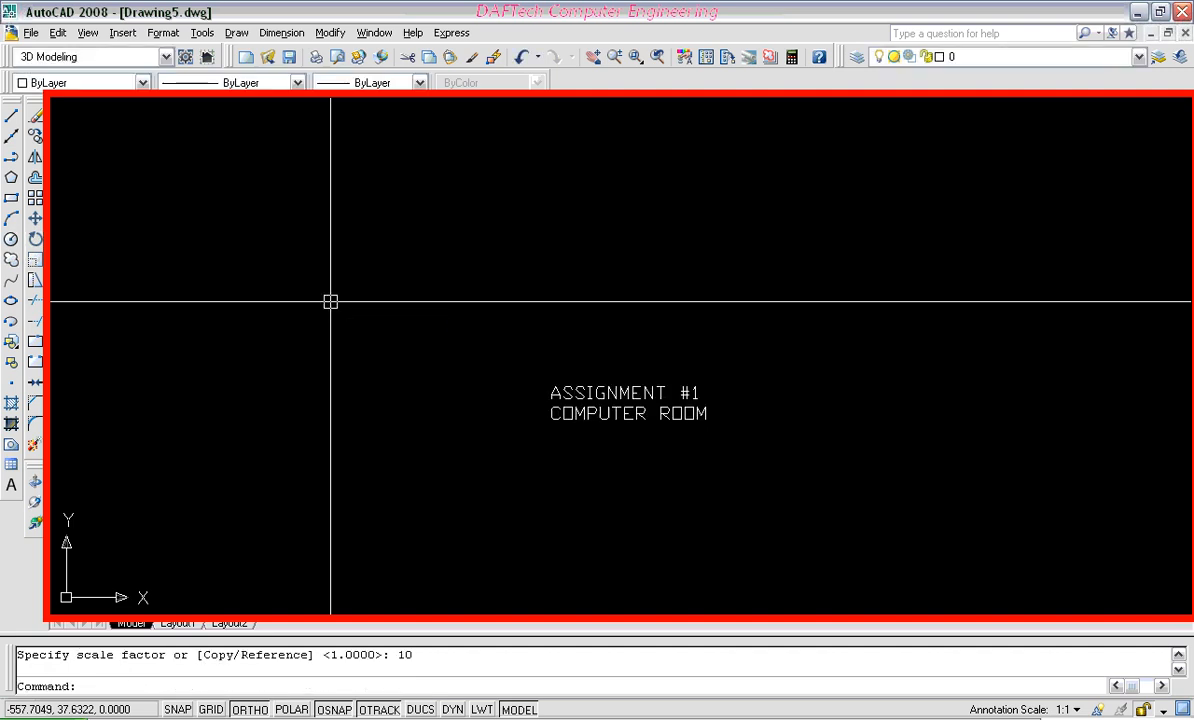
Scale the room title text by a factor of 5 from a base point near its upper-left corner
scroll(330, 302, down, 9)
middle_drag(370, 378, 309, 325)
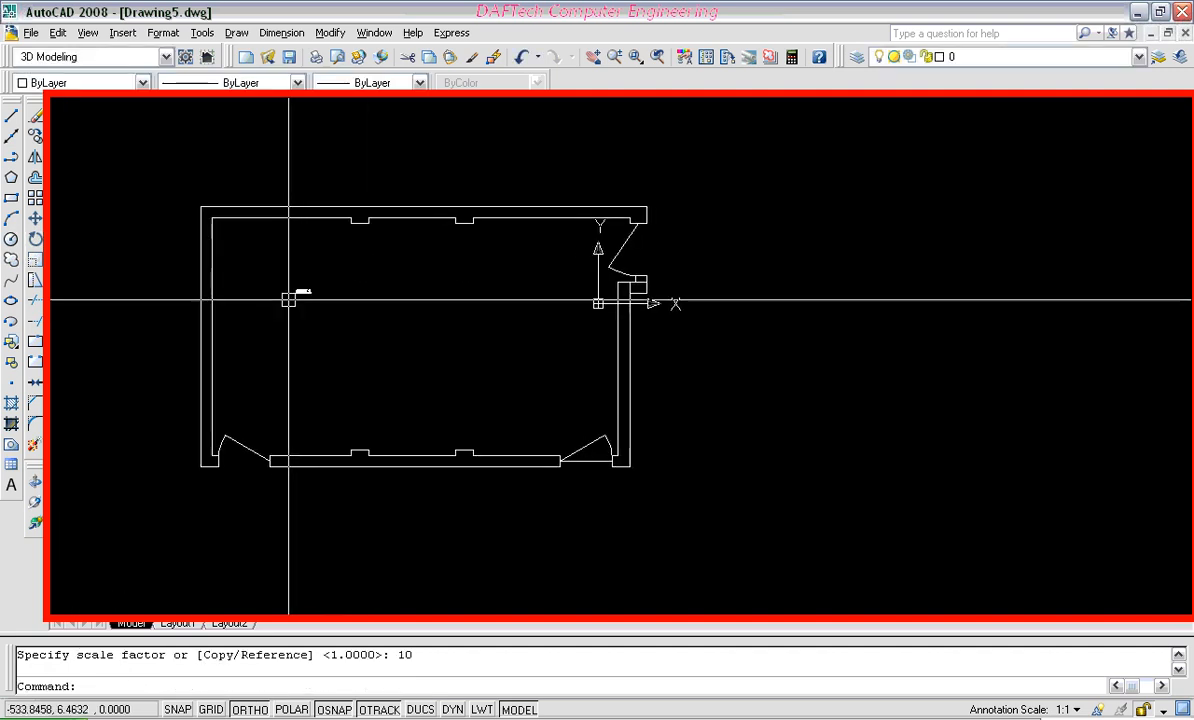
click(283, 270)
click(345, 318)
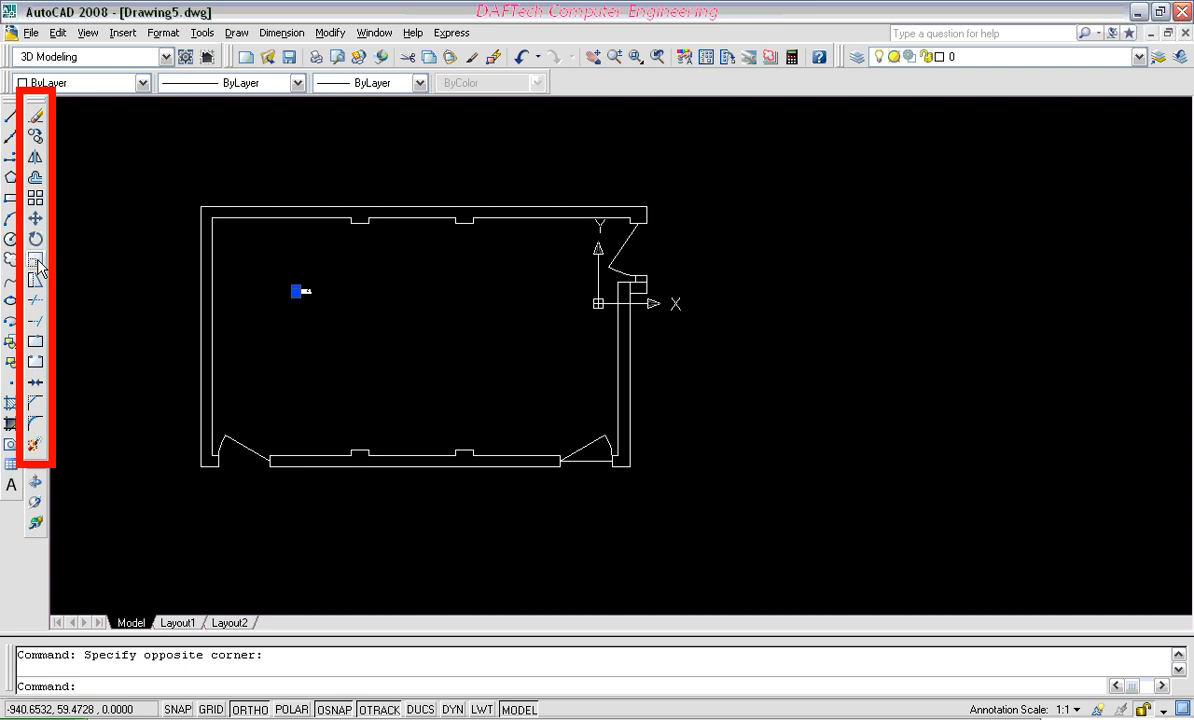
click(37, 262)
click(288, 285)
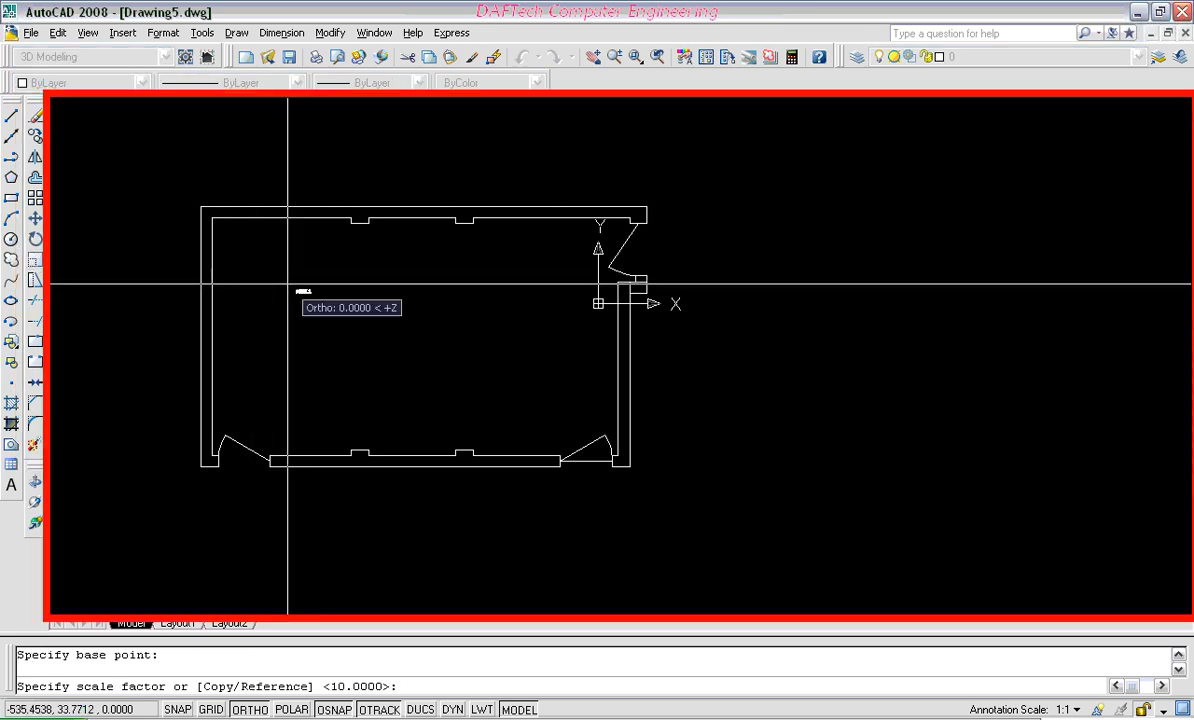
key(Return)
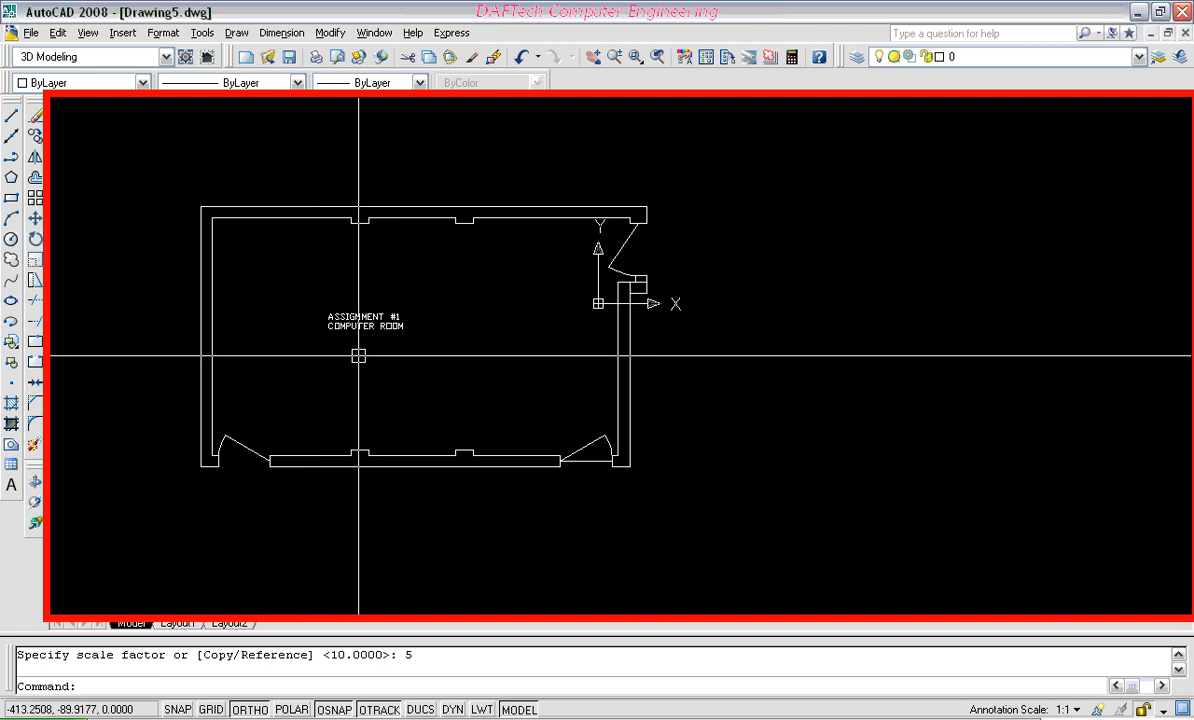
Scale the two-line room title by a factor of 2 from a base point near its upper-left corner
click(424, 306)
click(250, 345)
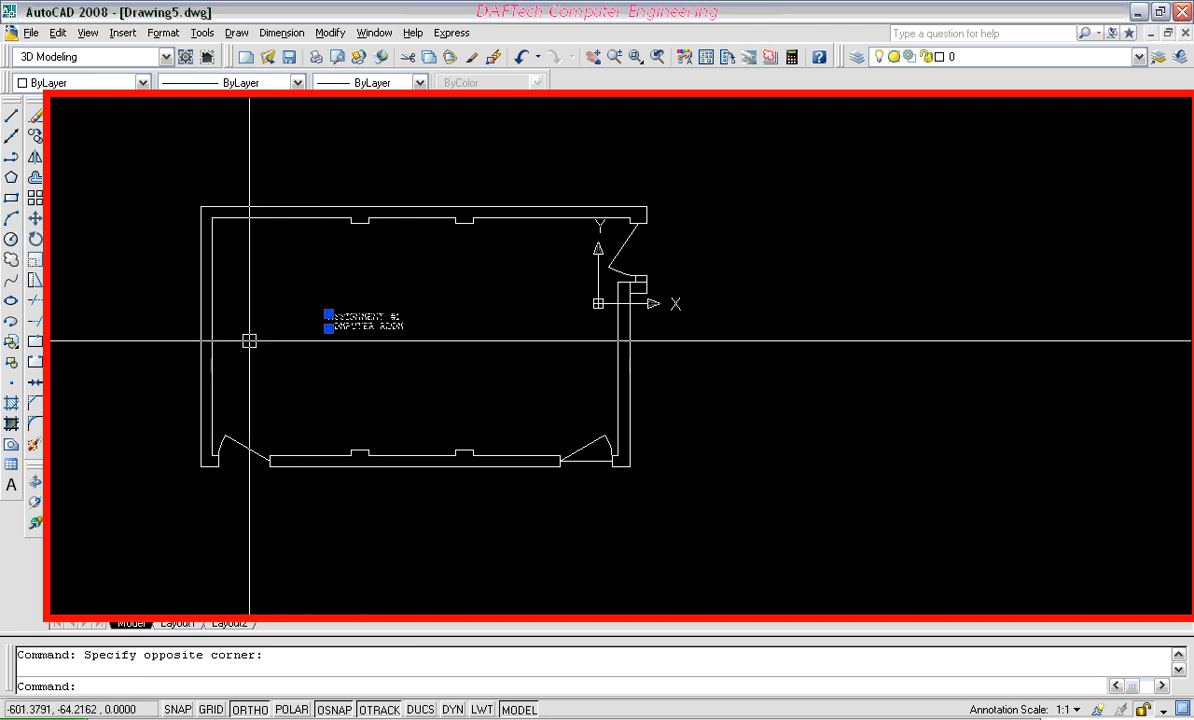
click(36, 259)
click(315, 303)
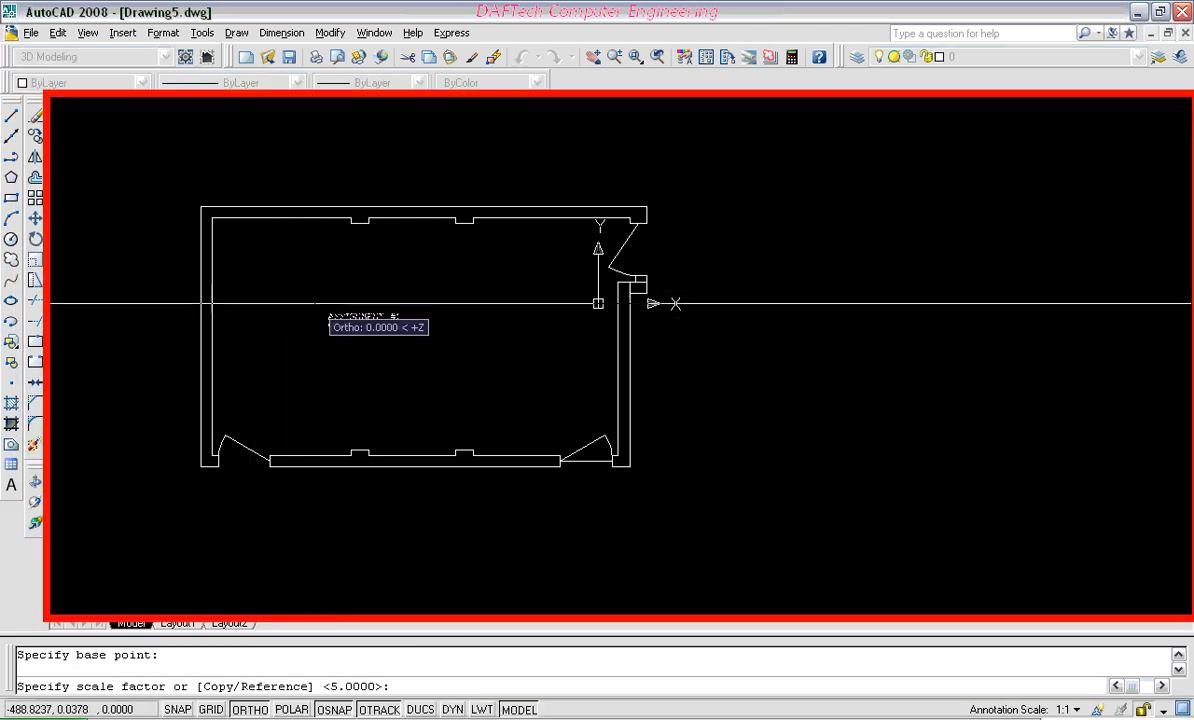
key(Return)
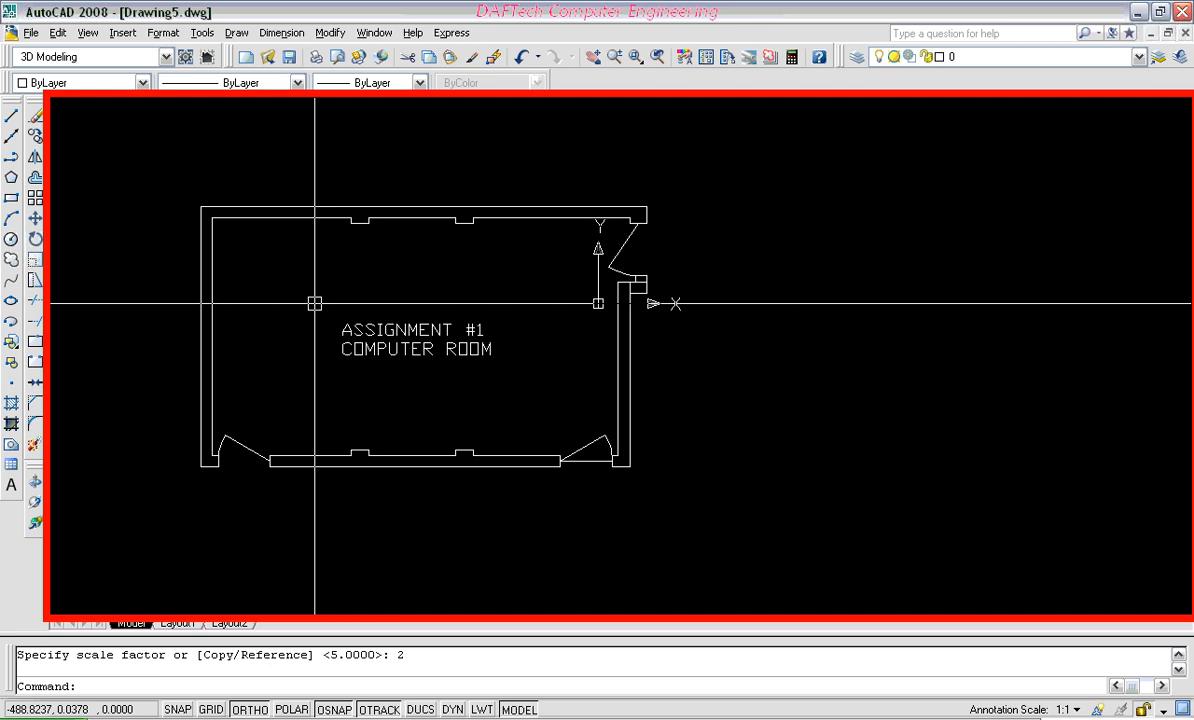
mouse_move(392, 406)
middle_down()
mouse_move(426, 421)
mouse_move(466, 405)
middle_up()
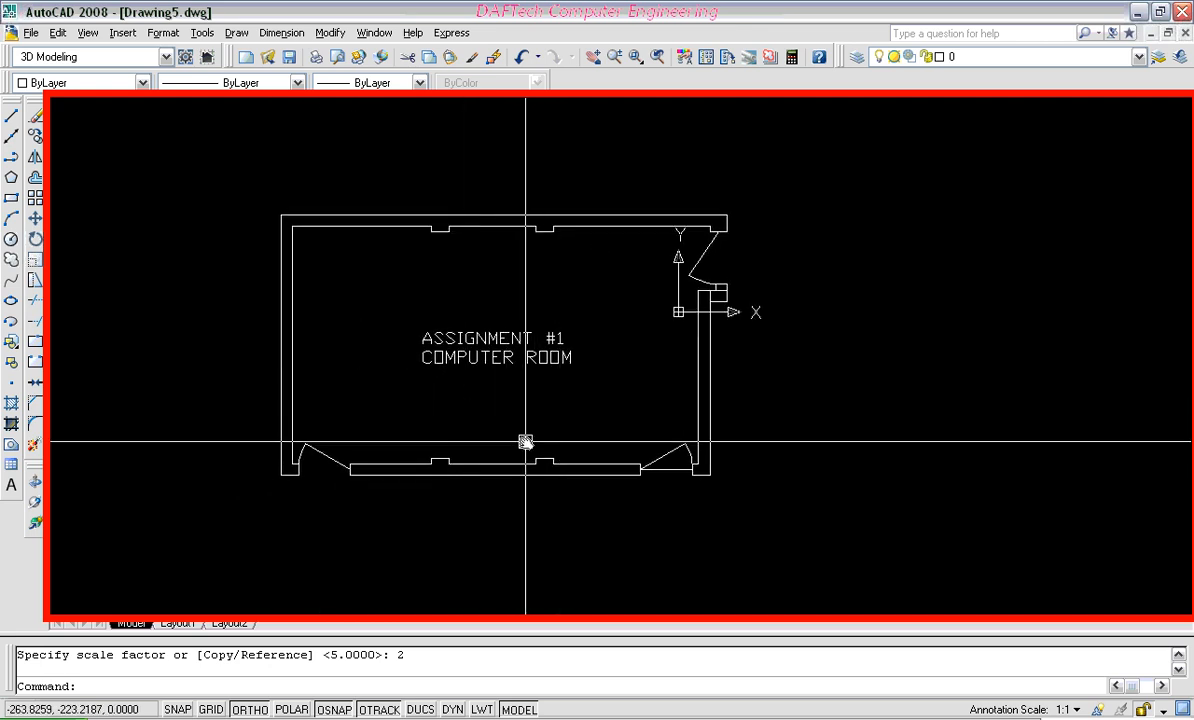
middle_drag(525, 441, 488, 431)
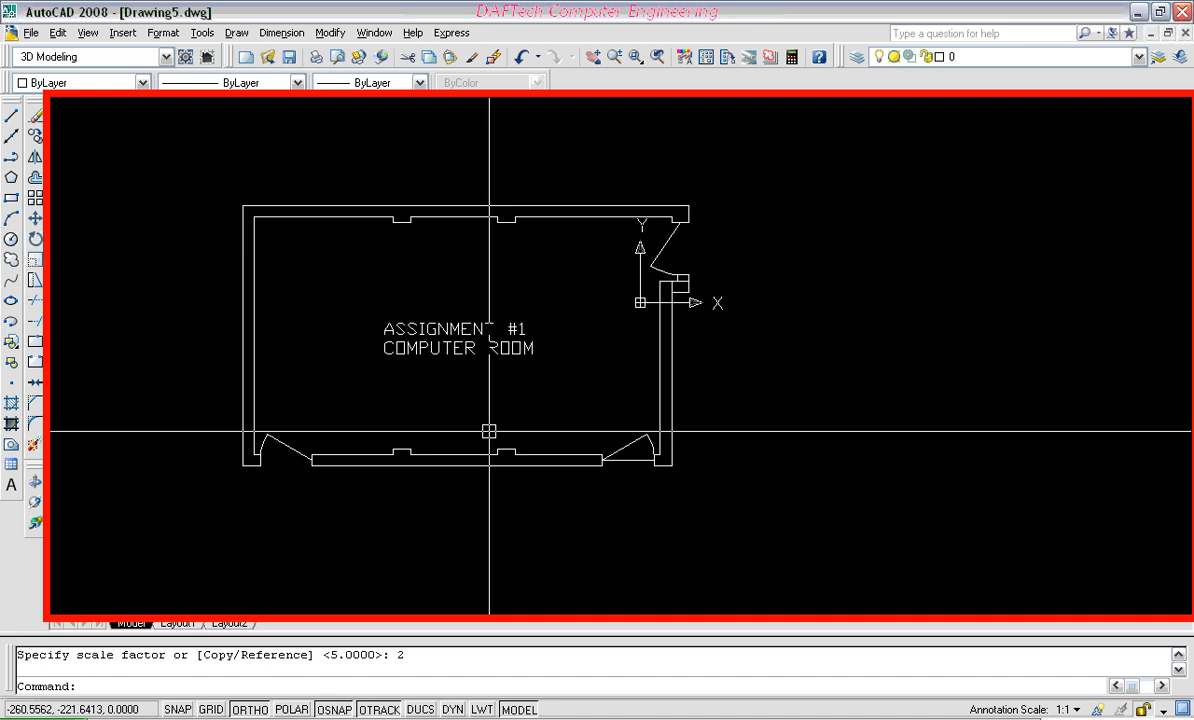
Save the drawing as COMPUTER ROOM in the LEVEL 2 RECS folder, using the AutoCAD 2004/LT2004 Drawing format
click(31, 33)
click(62, 222)
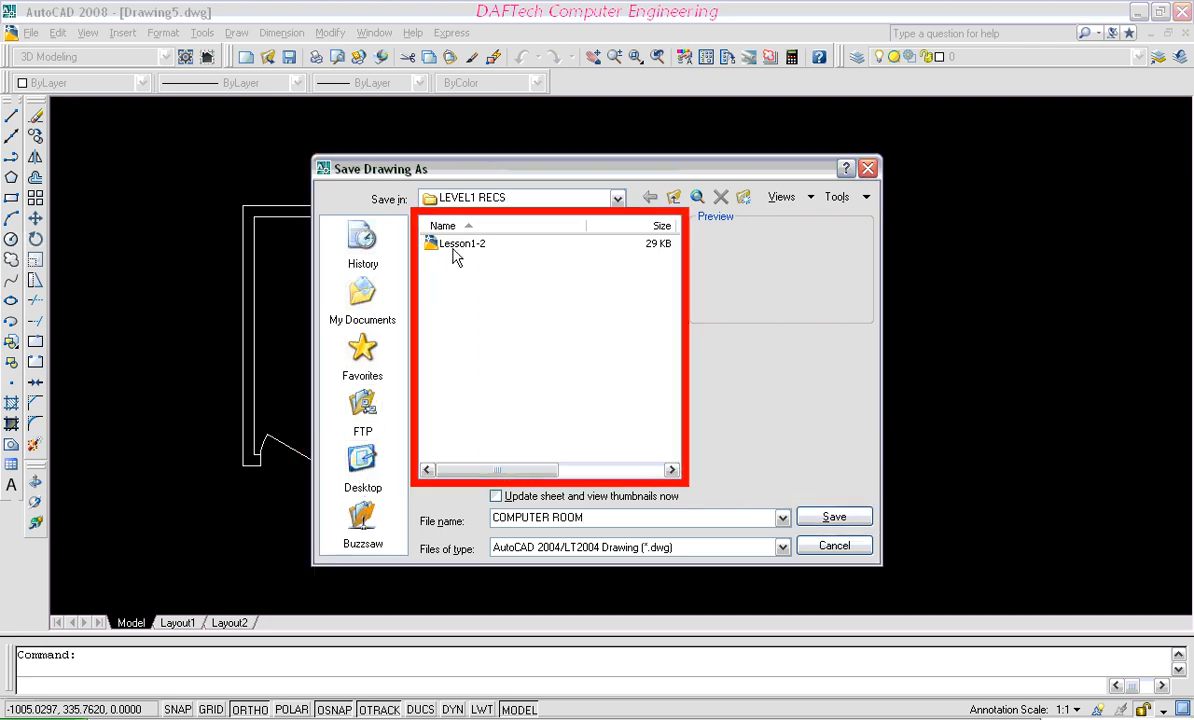
click(675, 198)
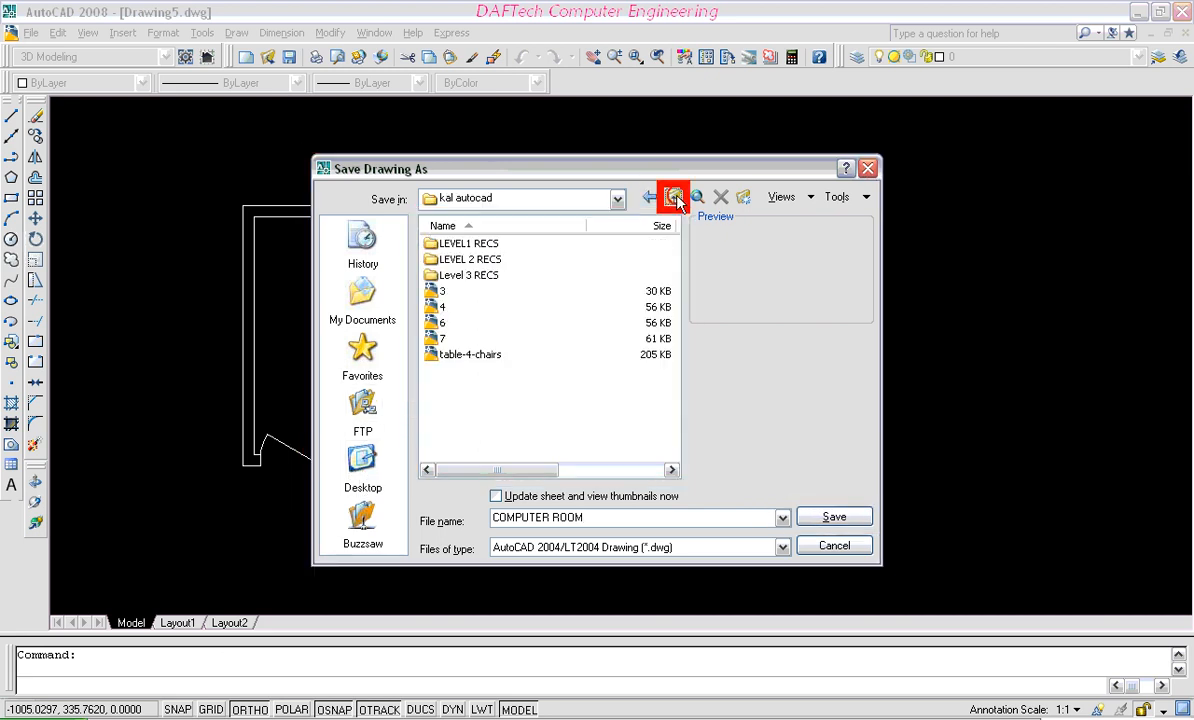
click(440, 262)
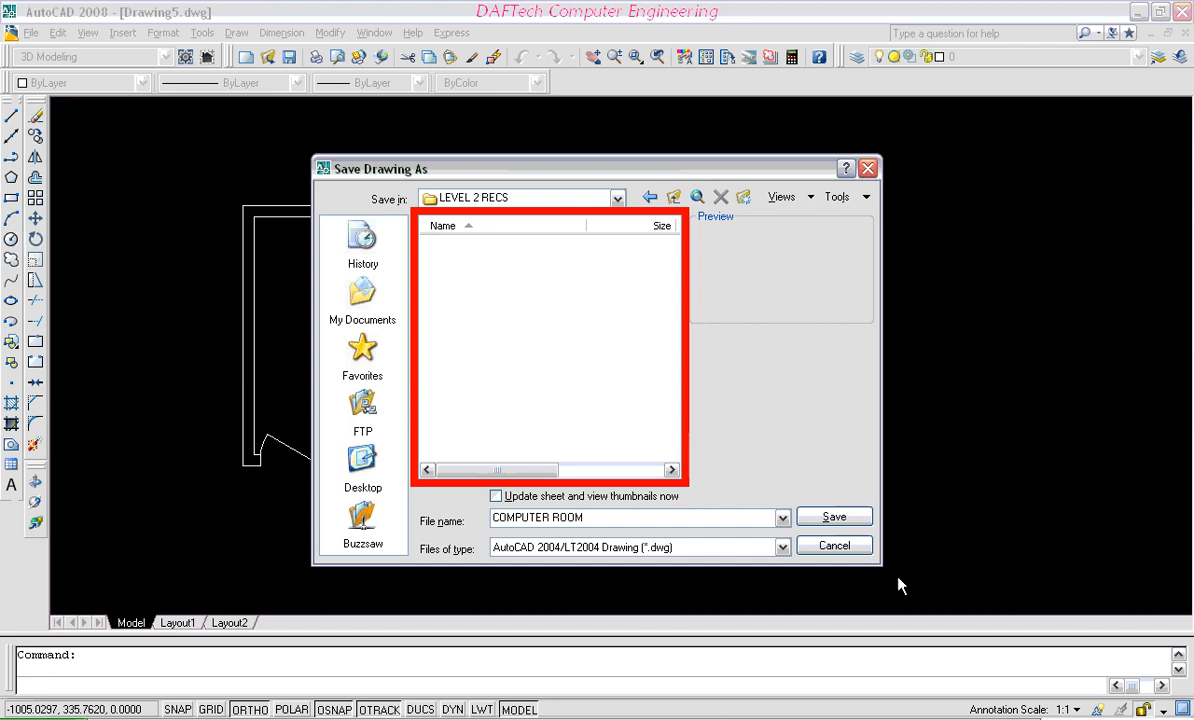
click(831, 518)
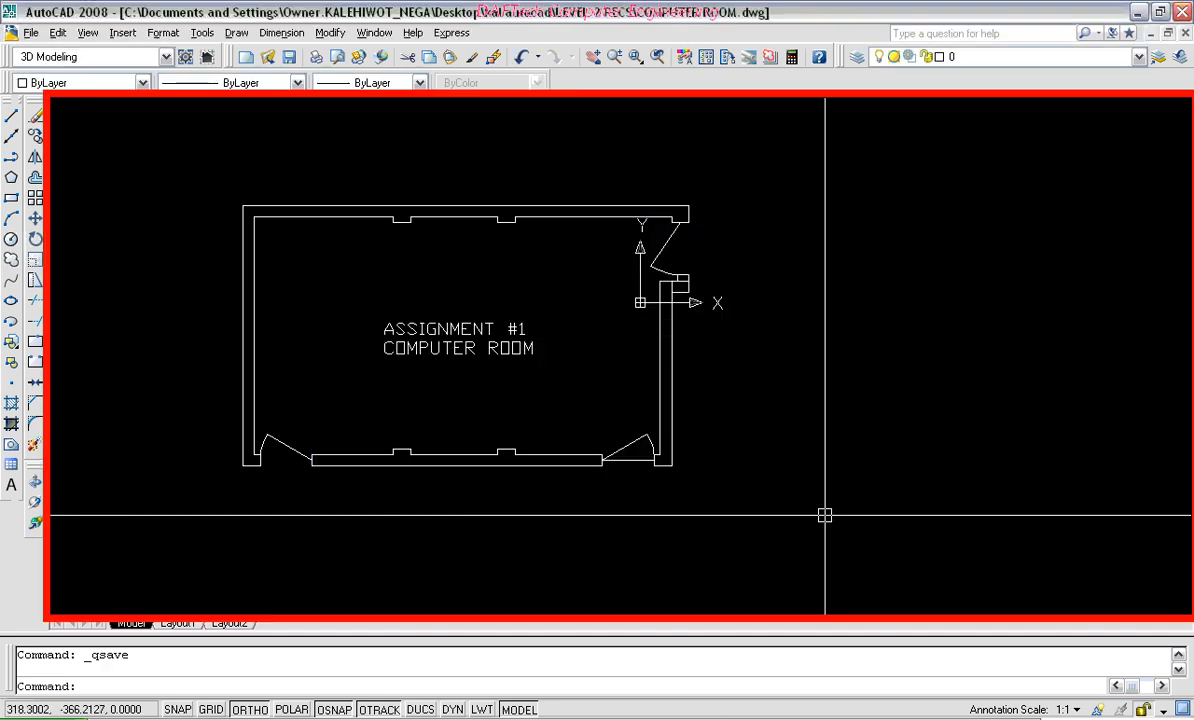